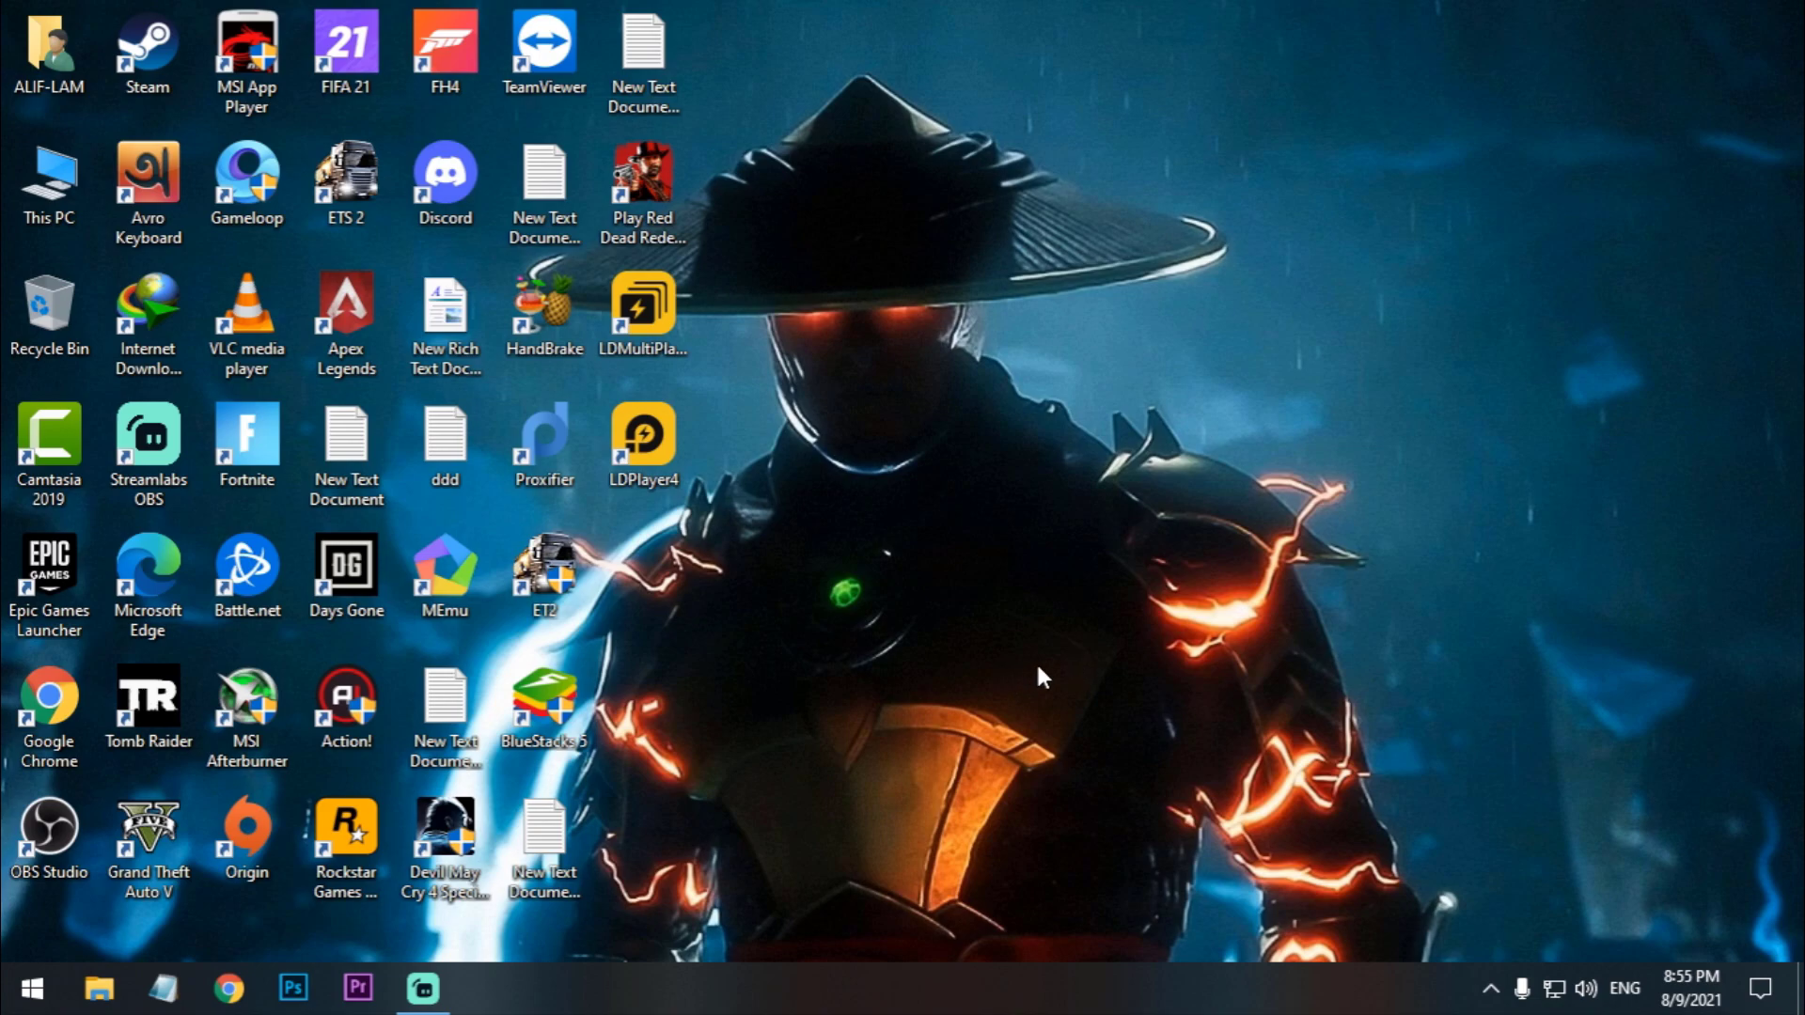
Step: Look up the latest LDPlayer 4.0 release in the version history on ldplayer.net, and close the browser
left_click(221, 998)
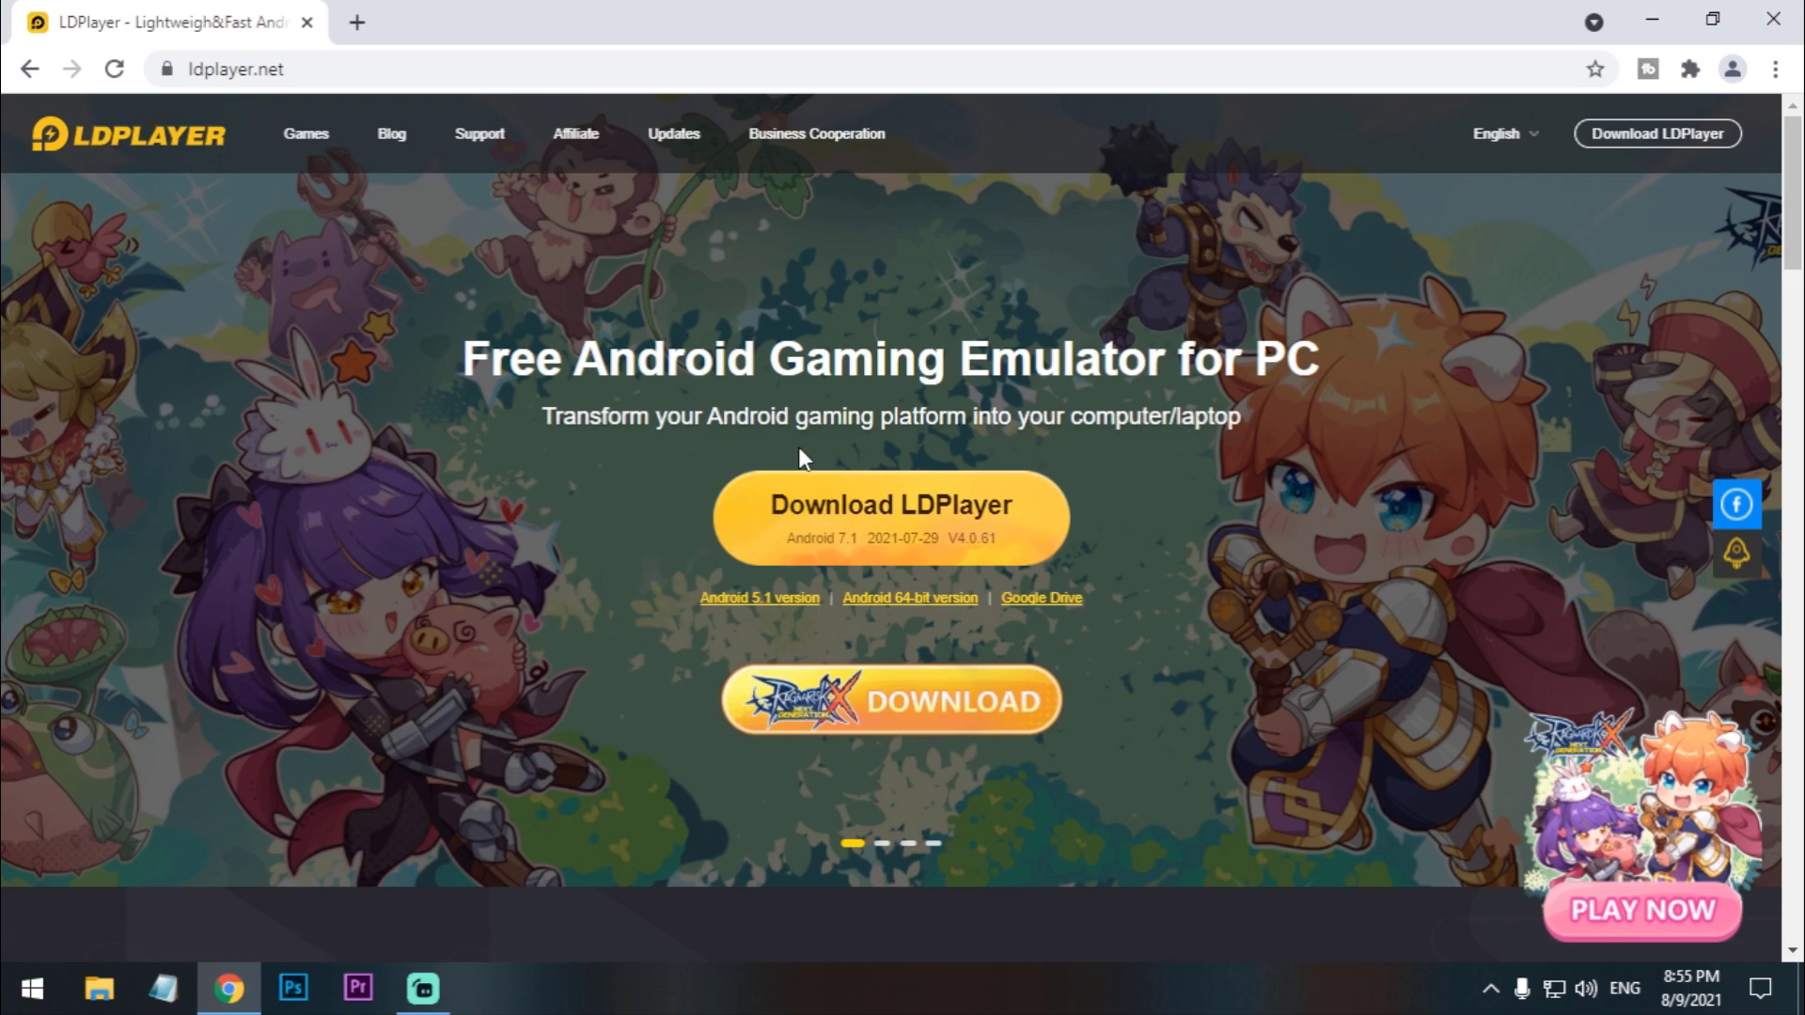
left_click(649, 160)
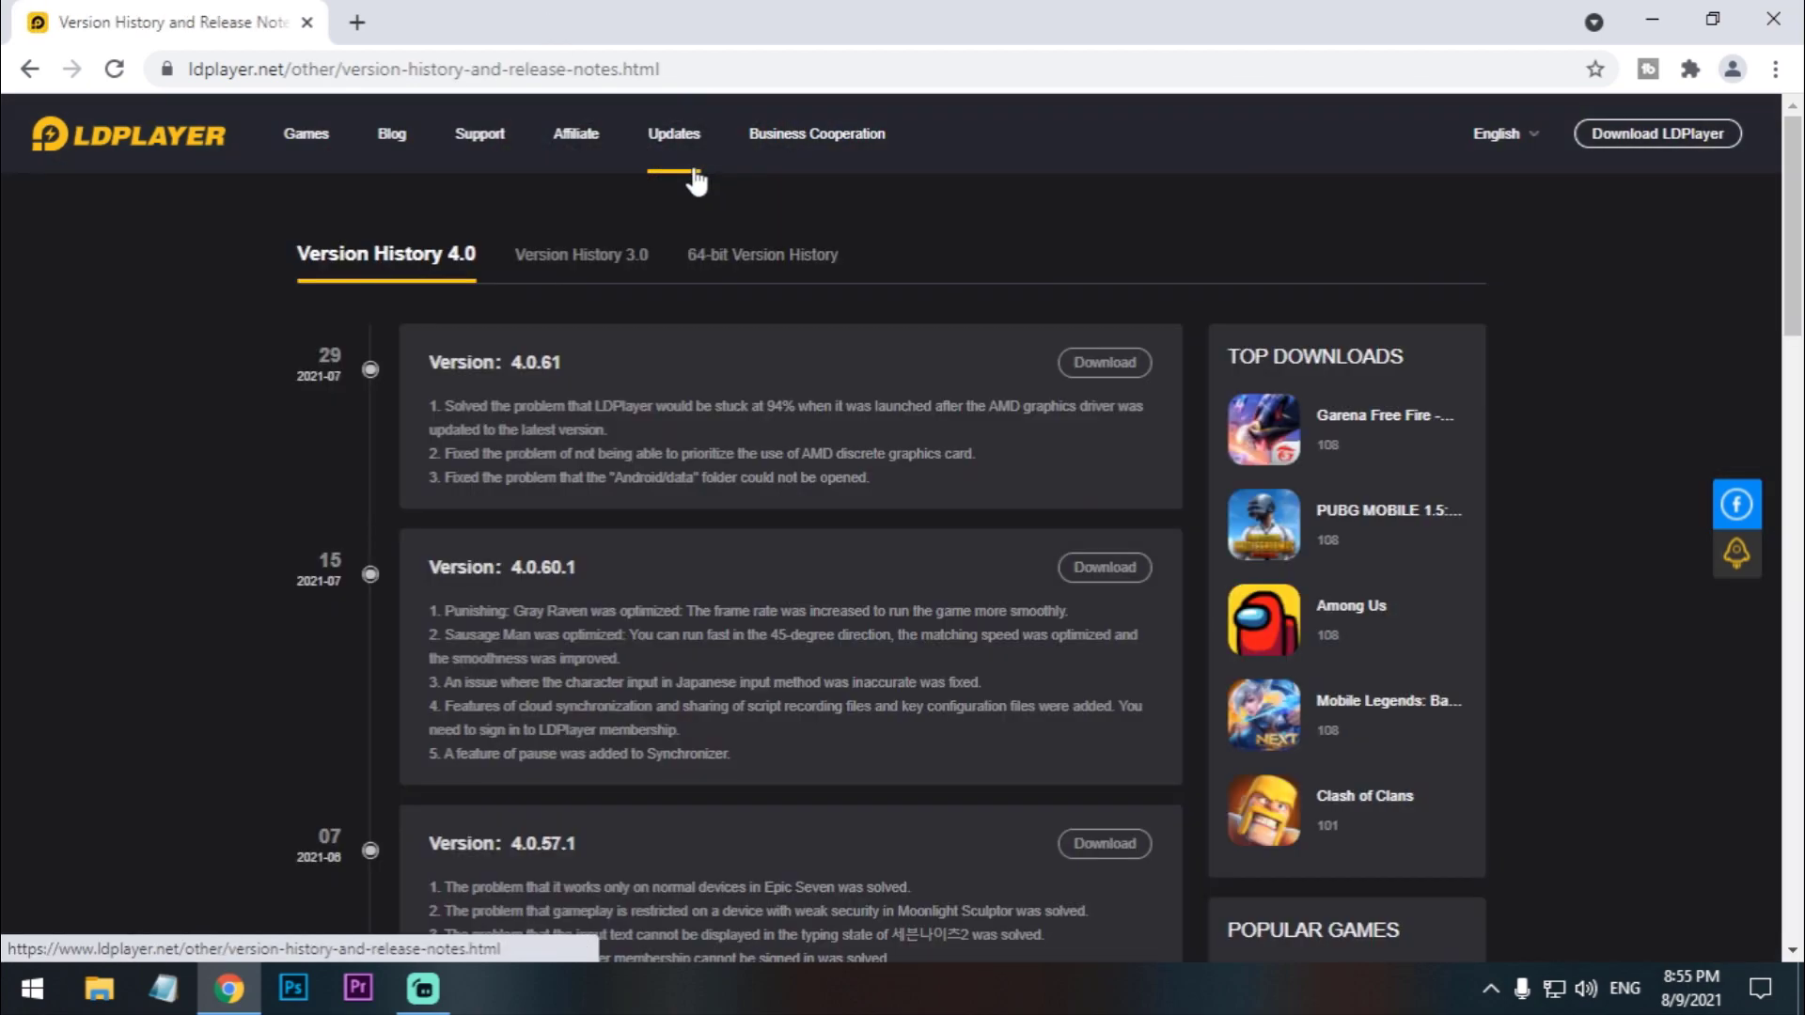
left_click_drag(917, 406, 933, 407)
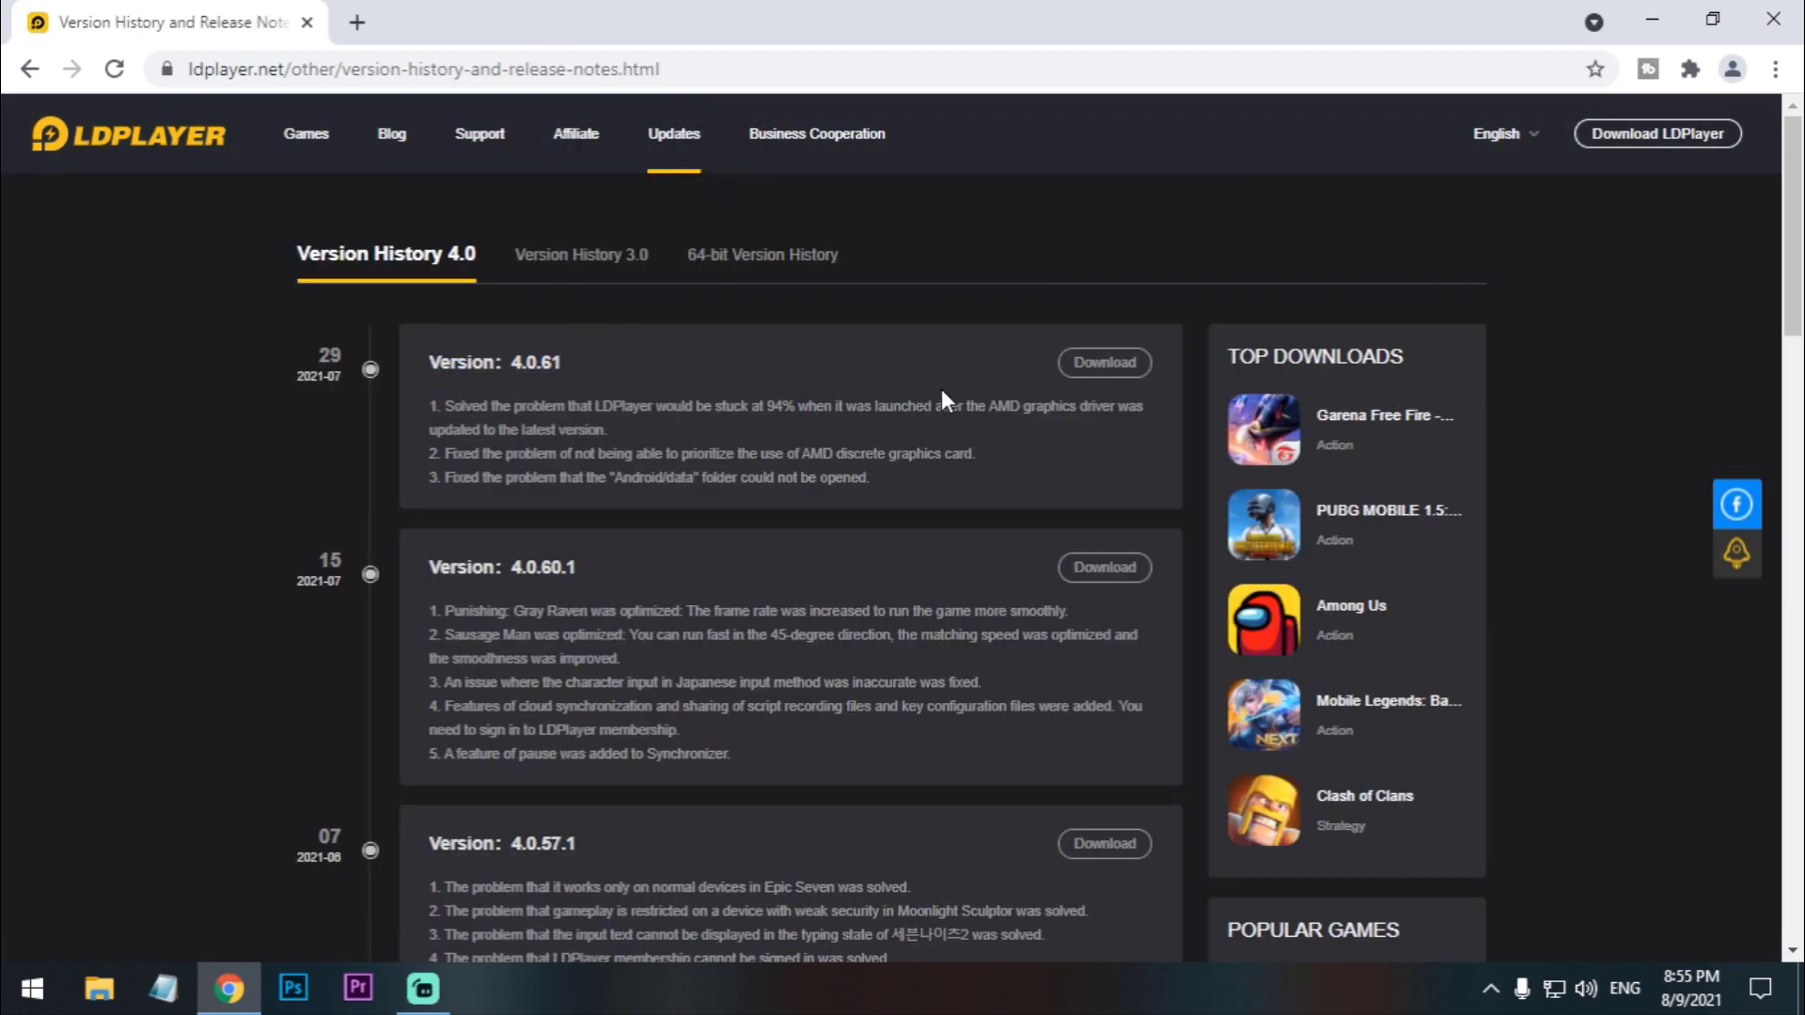
left_click(983, 348)
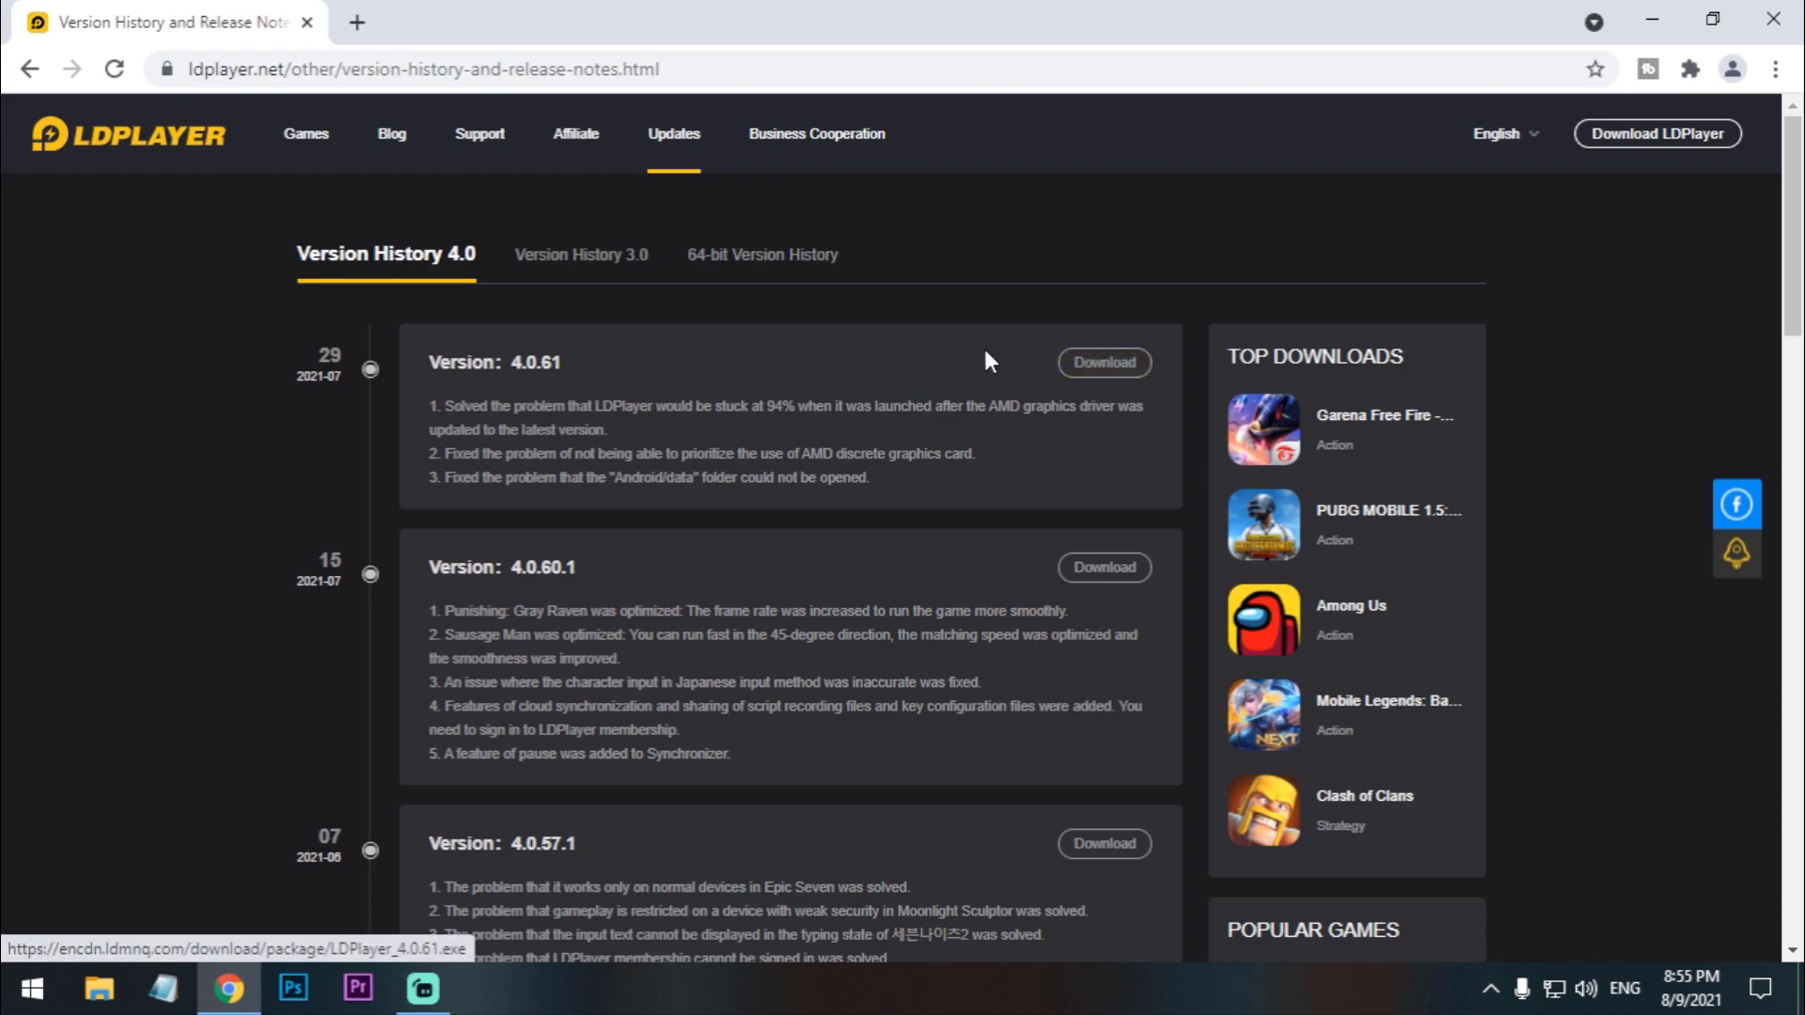
left_click(1778, 13)
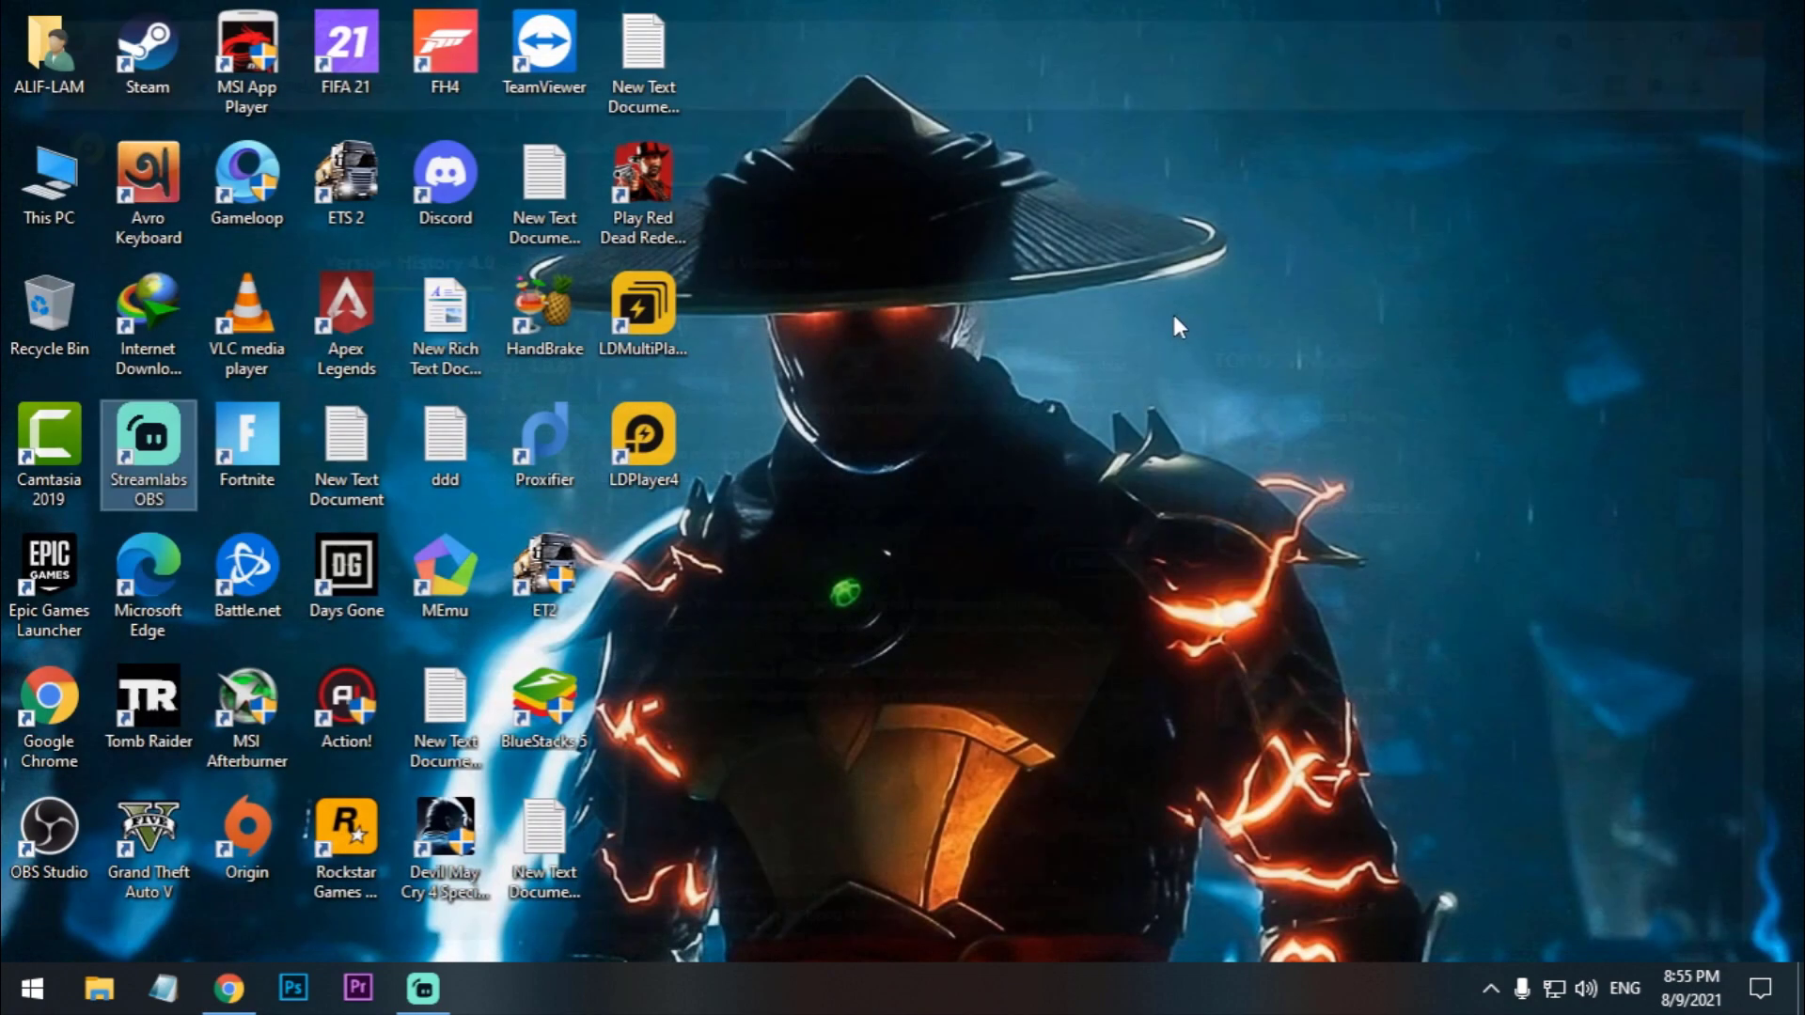
right_click(875, 261)
left_click(940, 340)
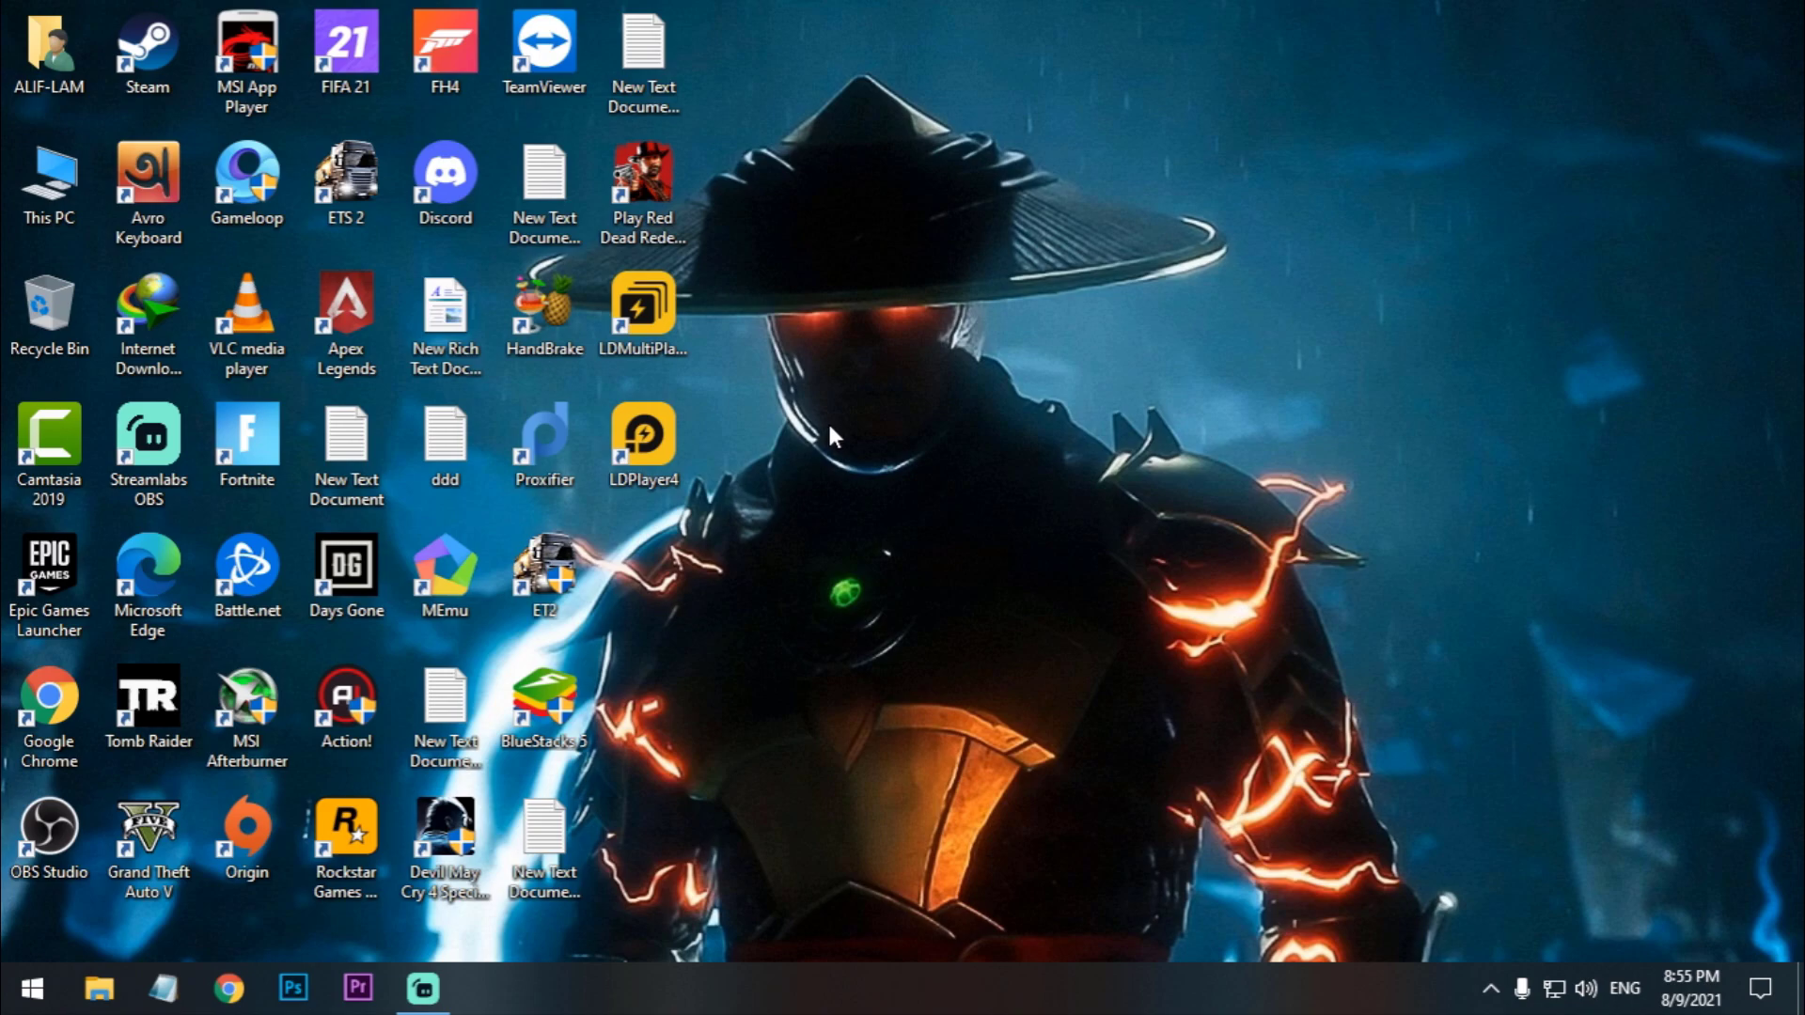
right_click(661, 440)
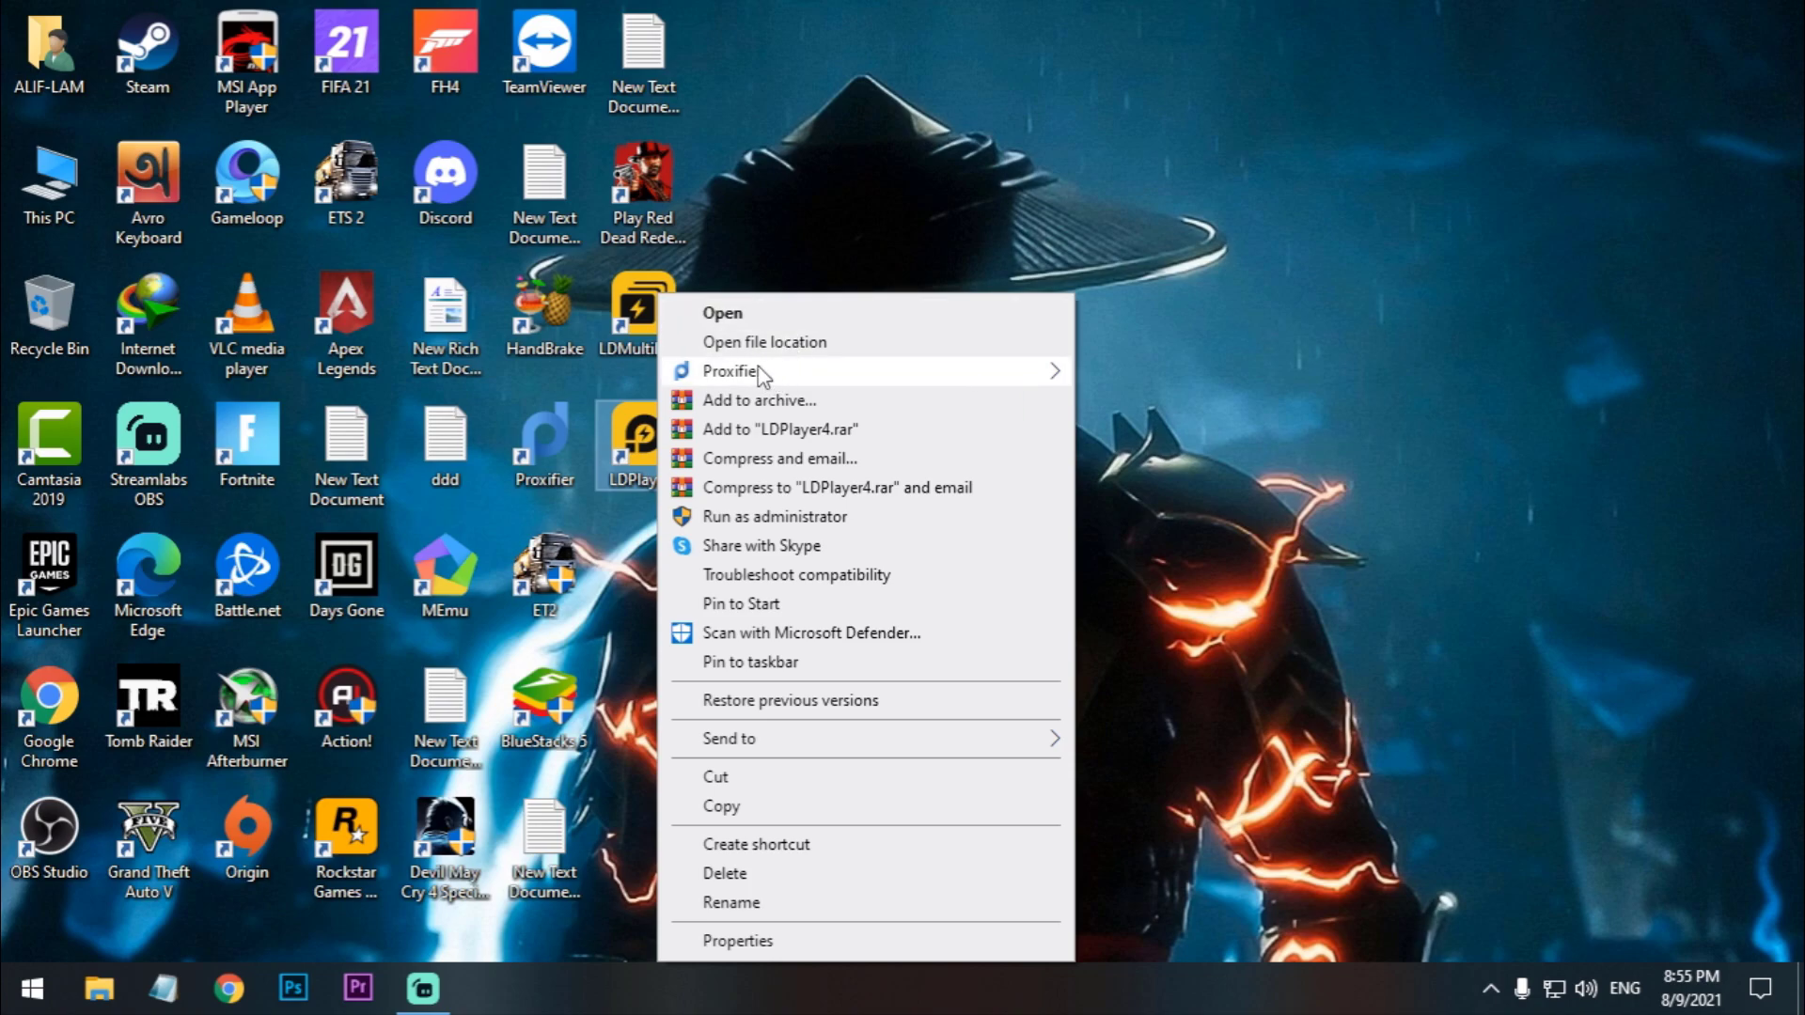
left_click(1465, 601)
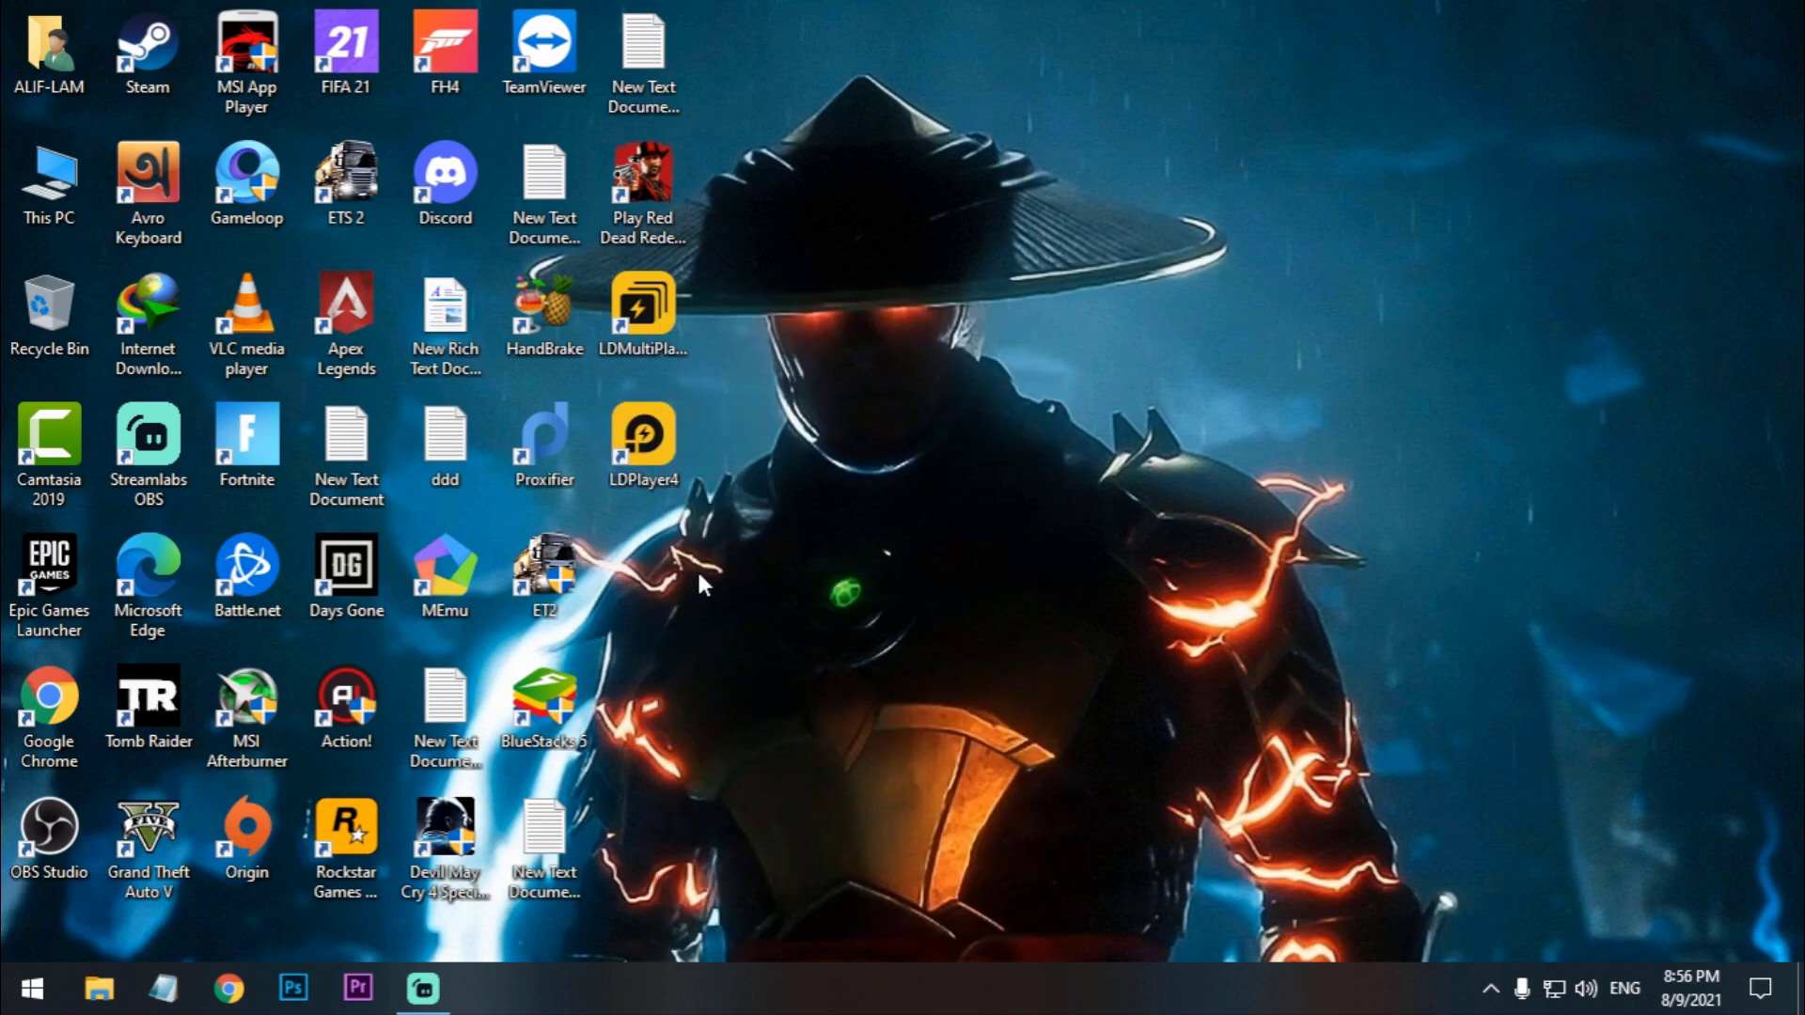
Step: In the LDPlayer4 shortcut's compatibility properties, disable fullscreen optimizations and set the program to run as an administrator
right_click(655, 449)
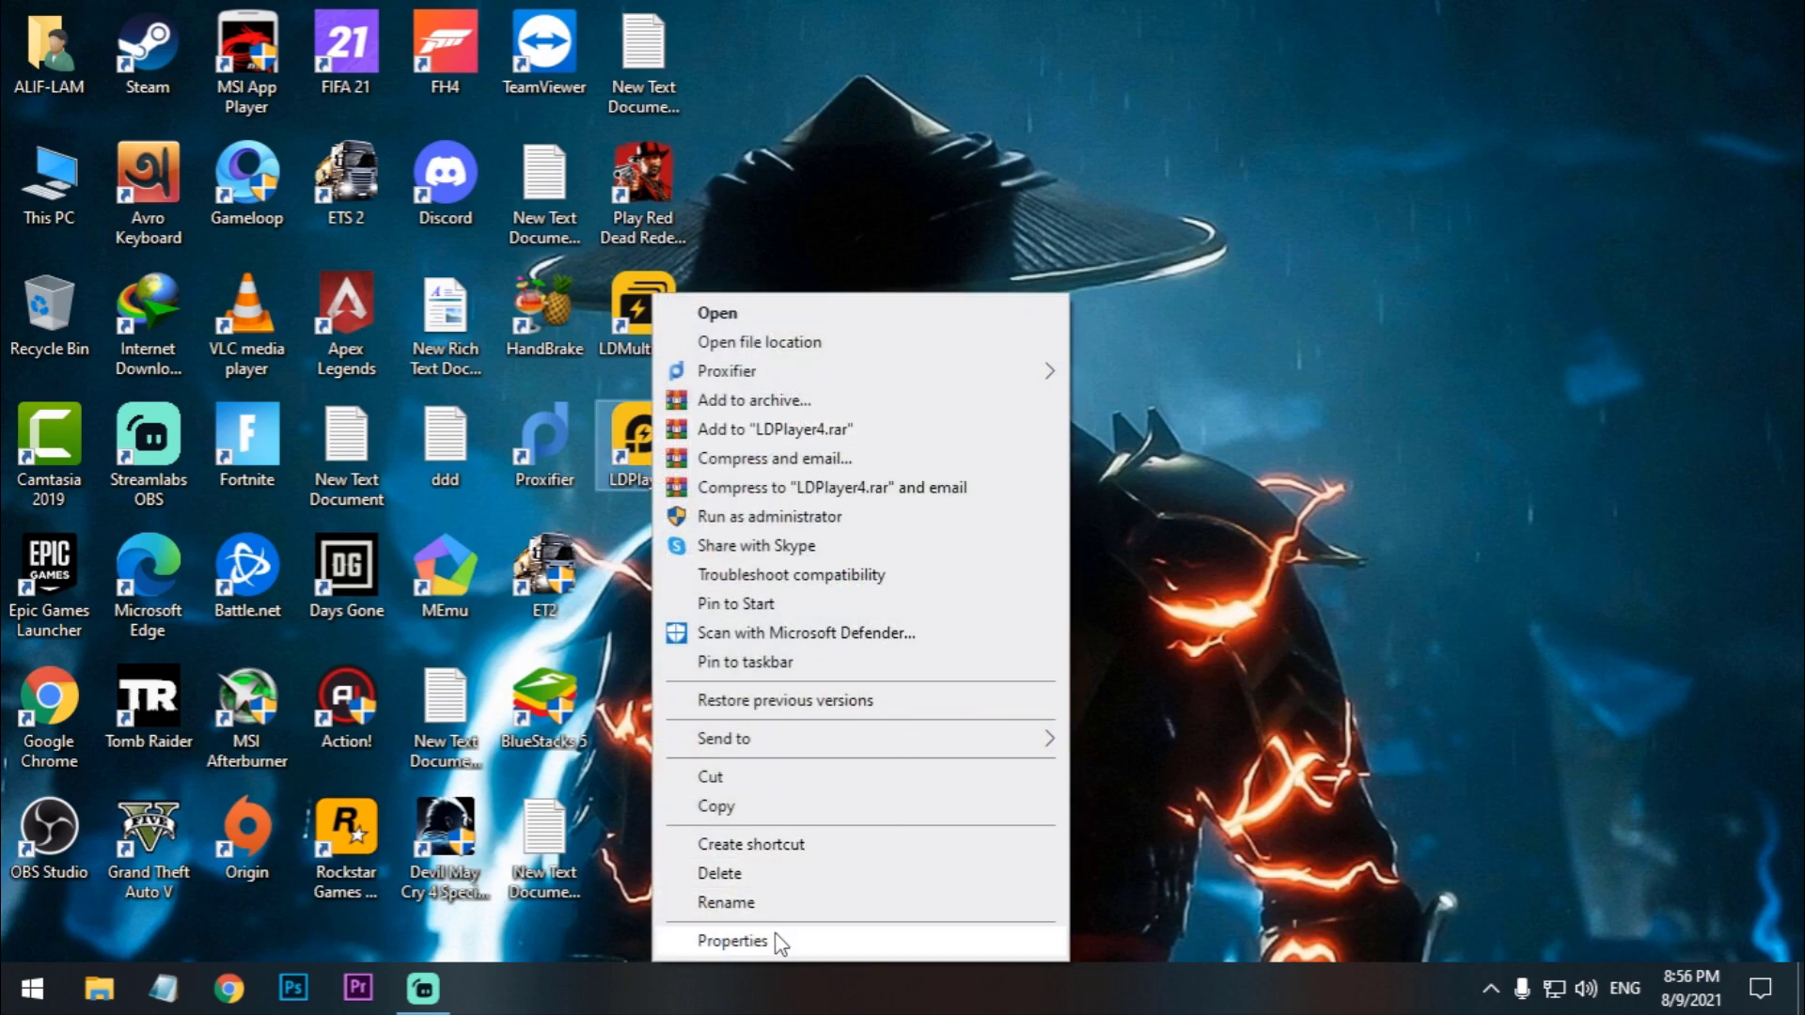
left_click(732, 941)
left_click(1017, 327)
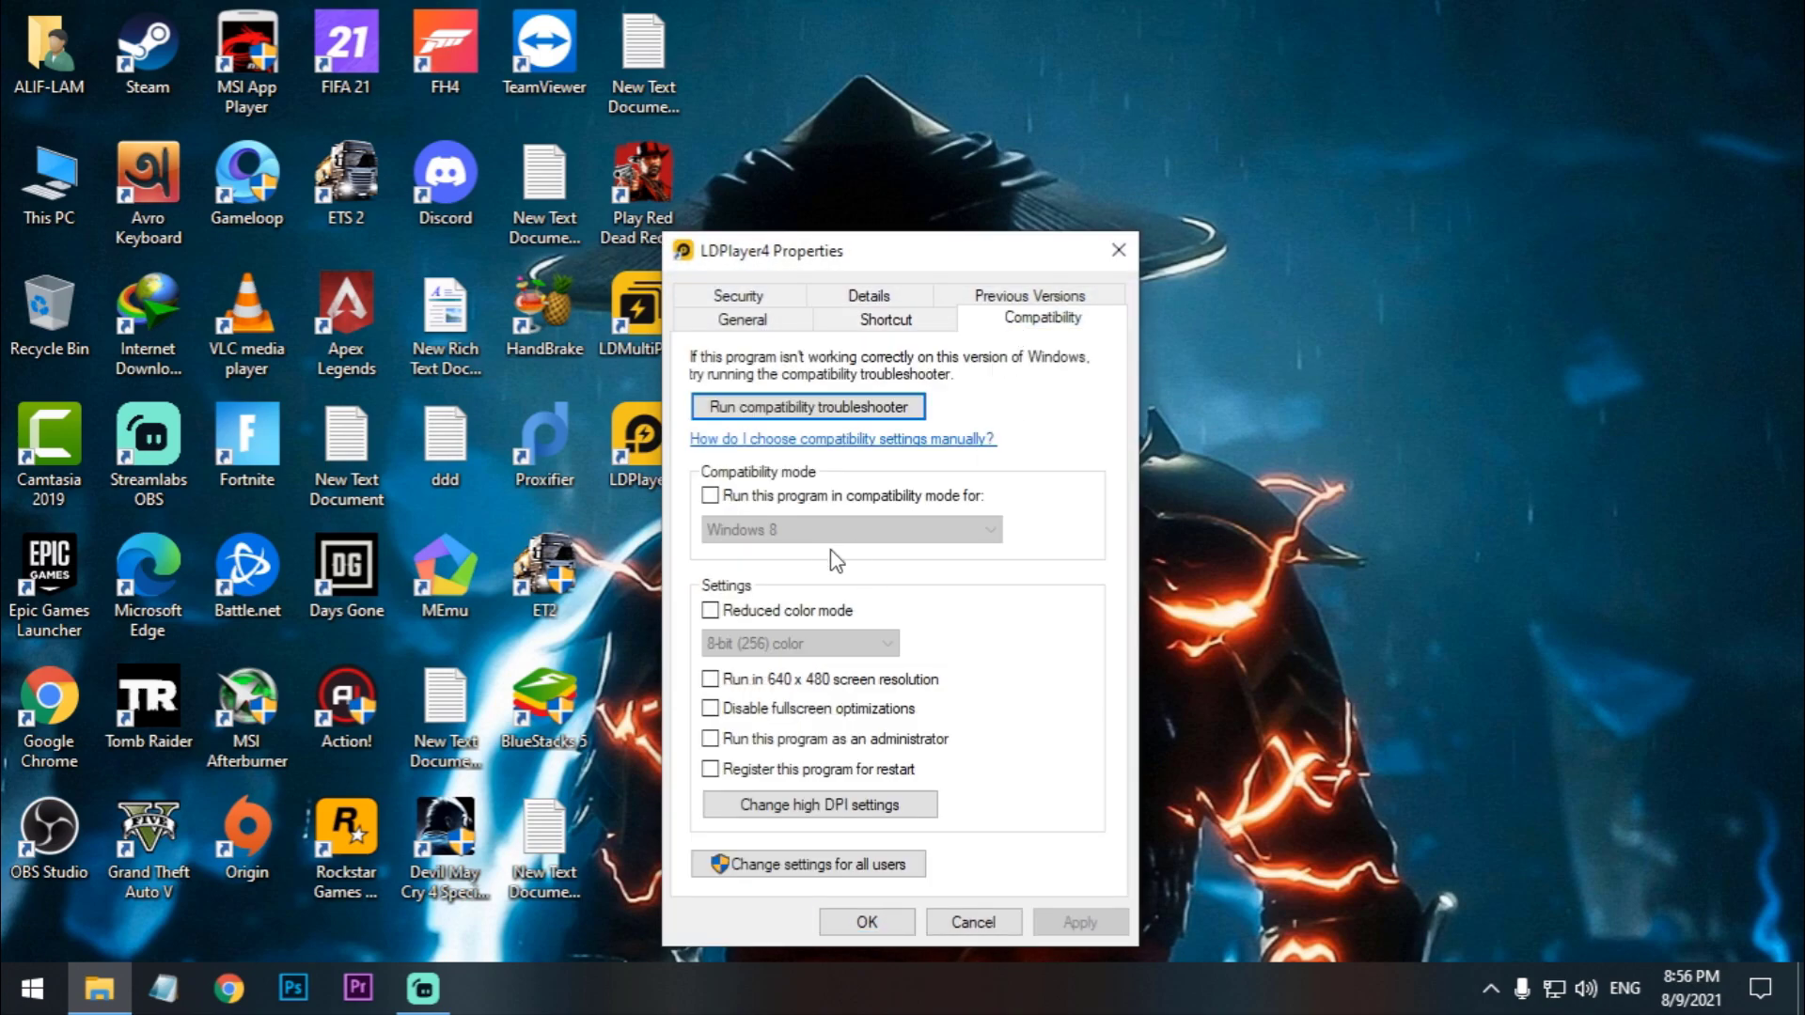
left_click_drag(840, 252, 805, 149)
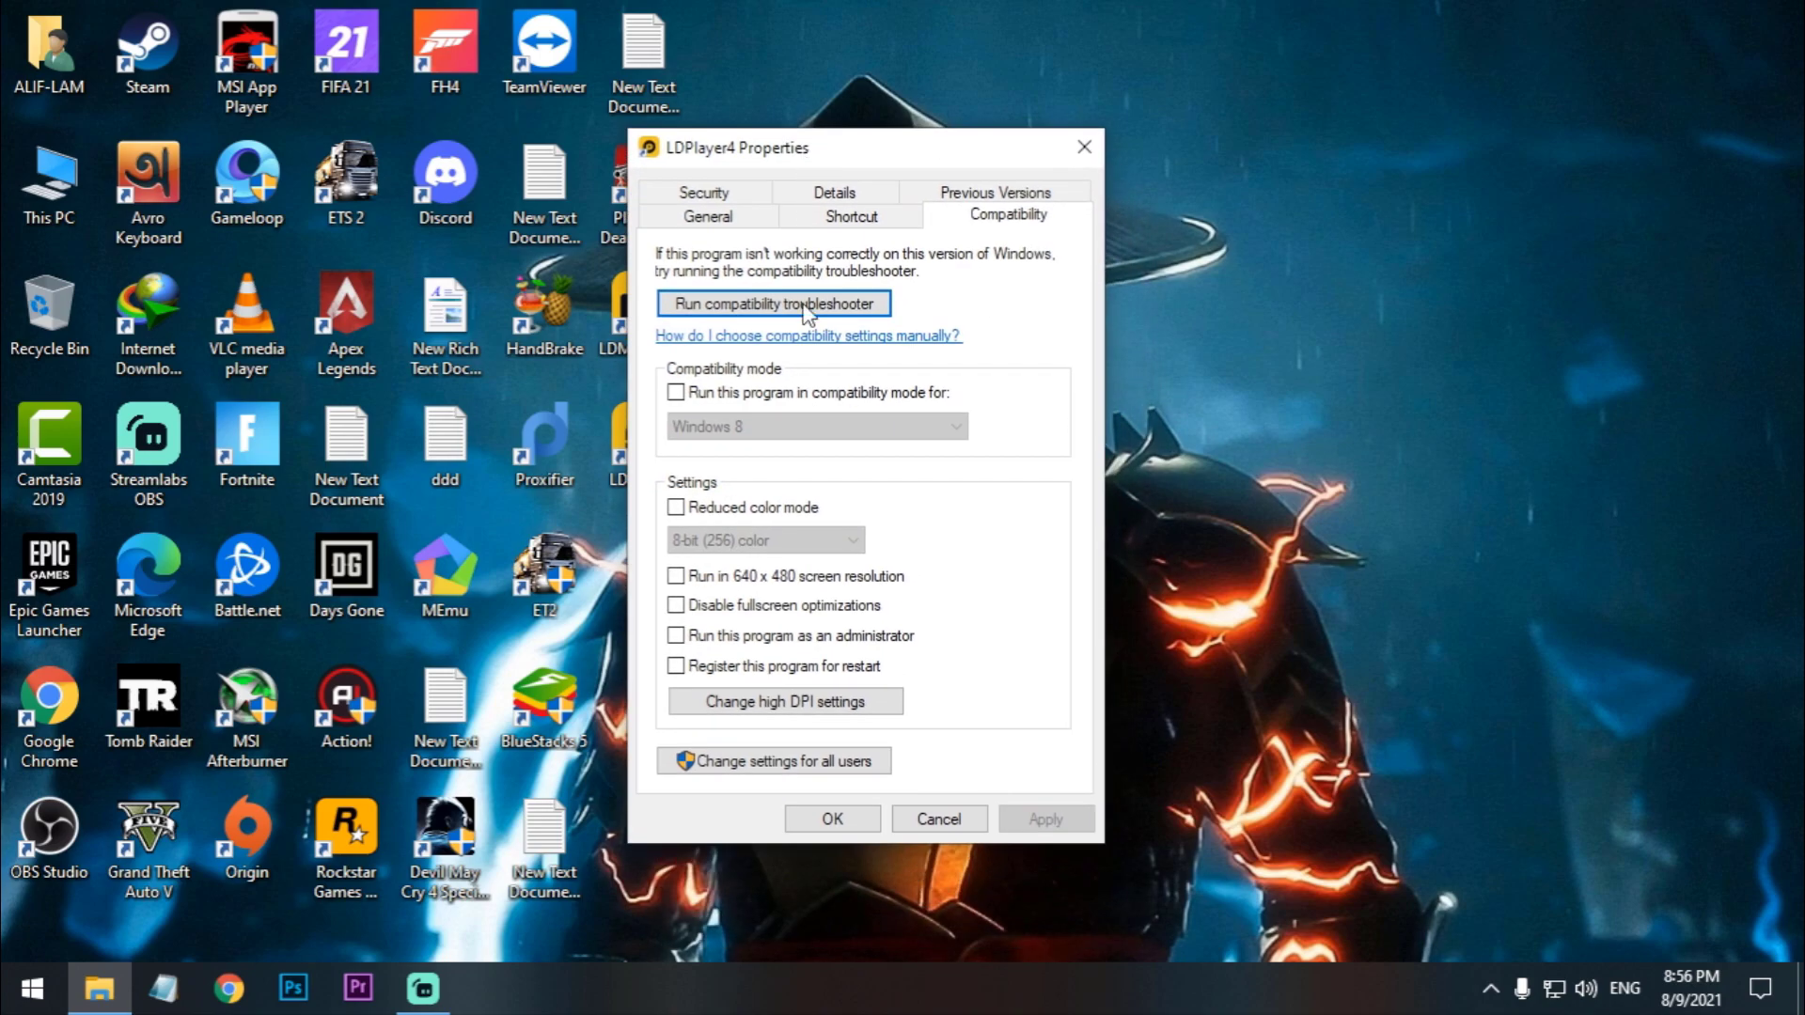
left_click(676, 605)
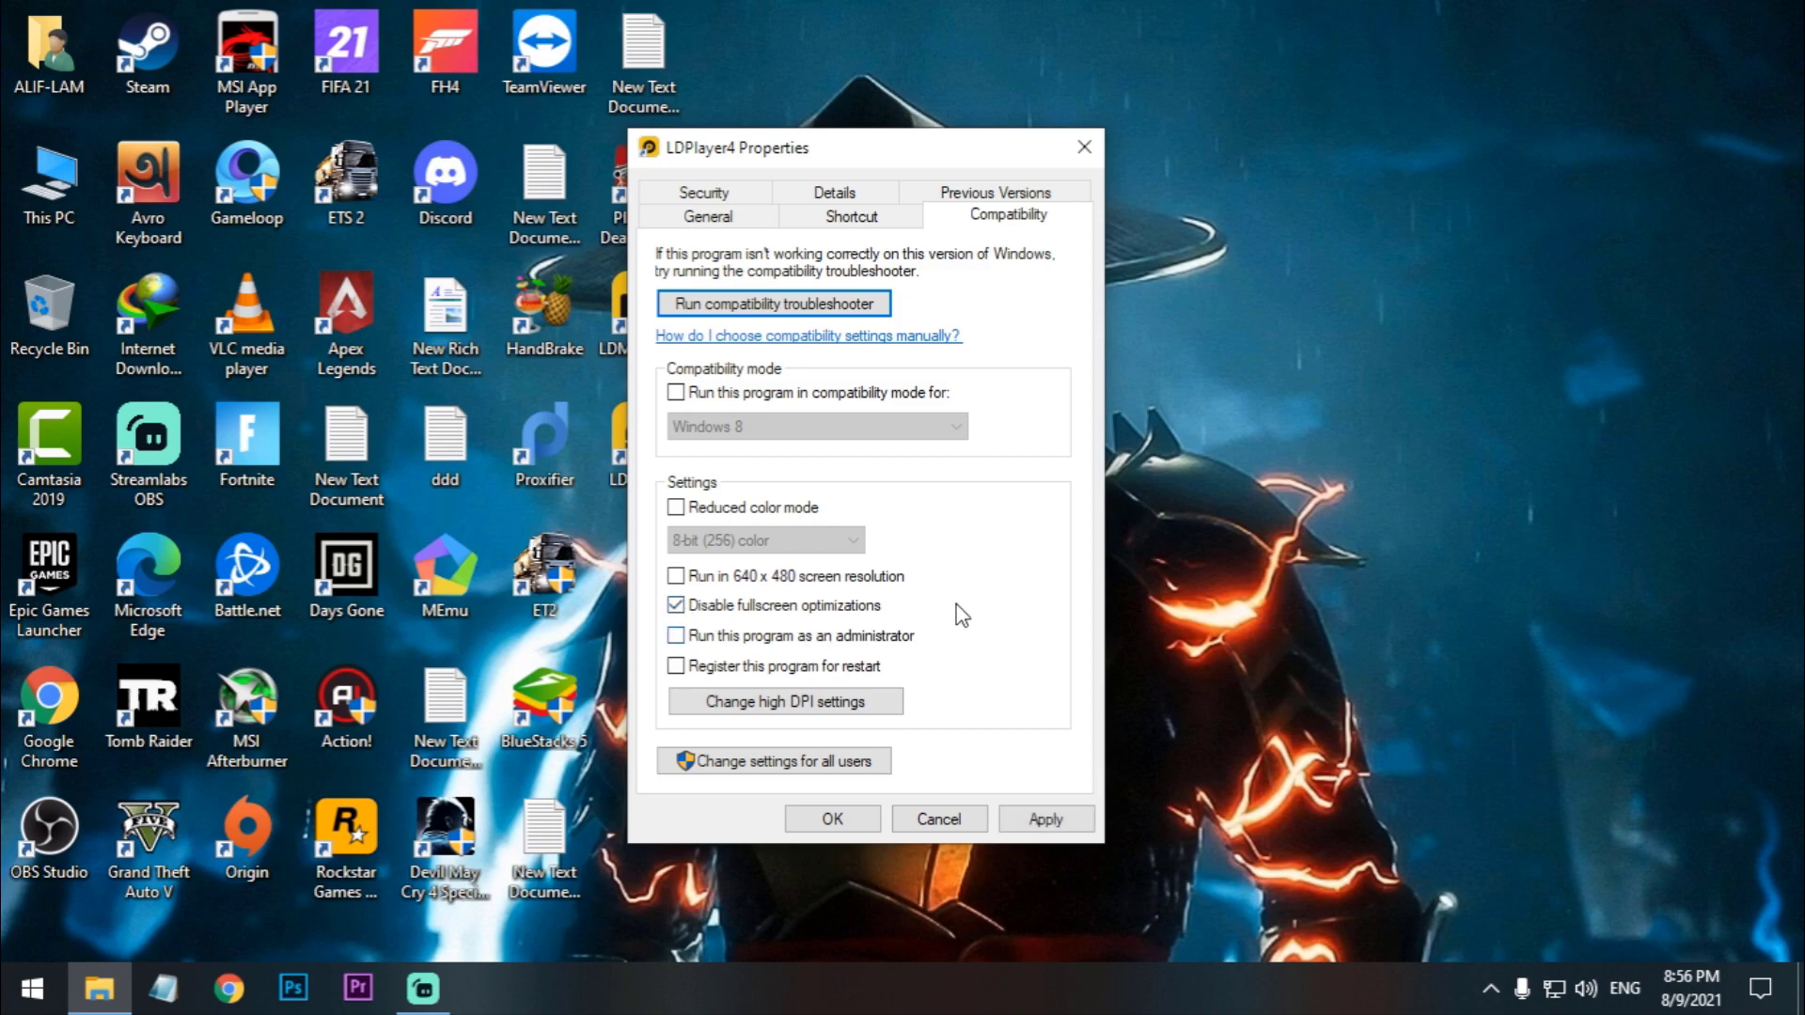
left_click(678, 636)
Step: Override the shortcut's high DPI scaling behavior with scaling performed by Application, and apply the compatibility settings
left_click(769, 701)
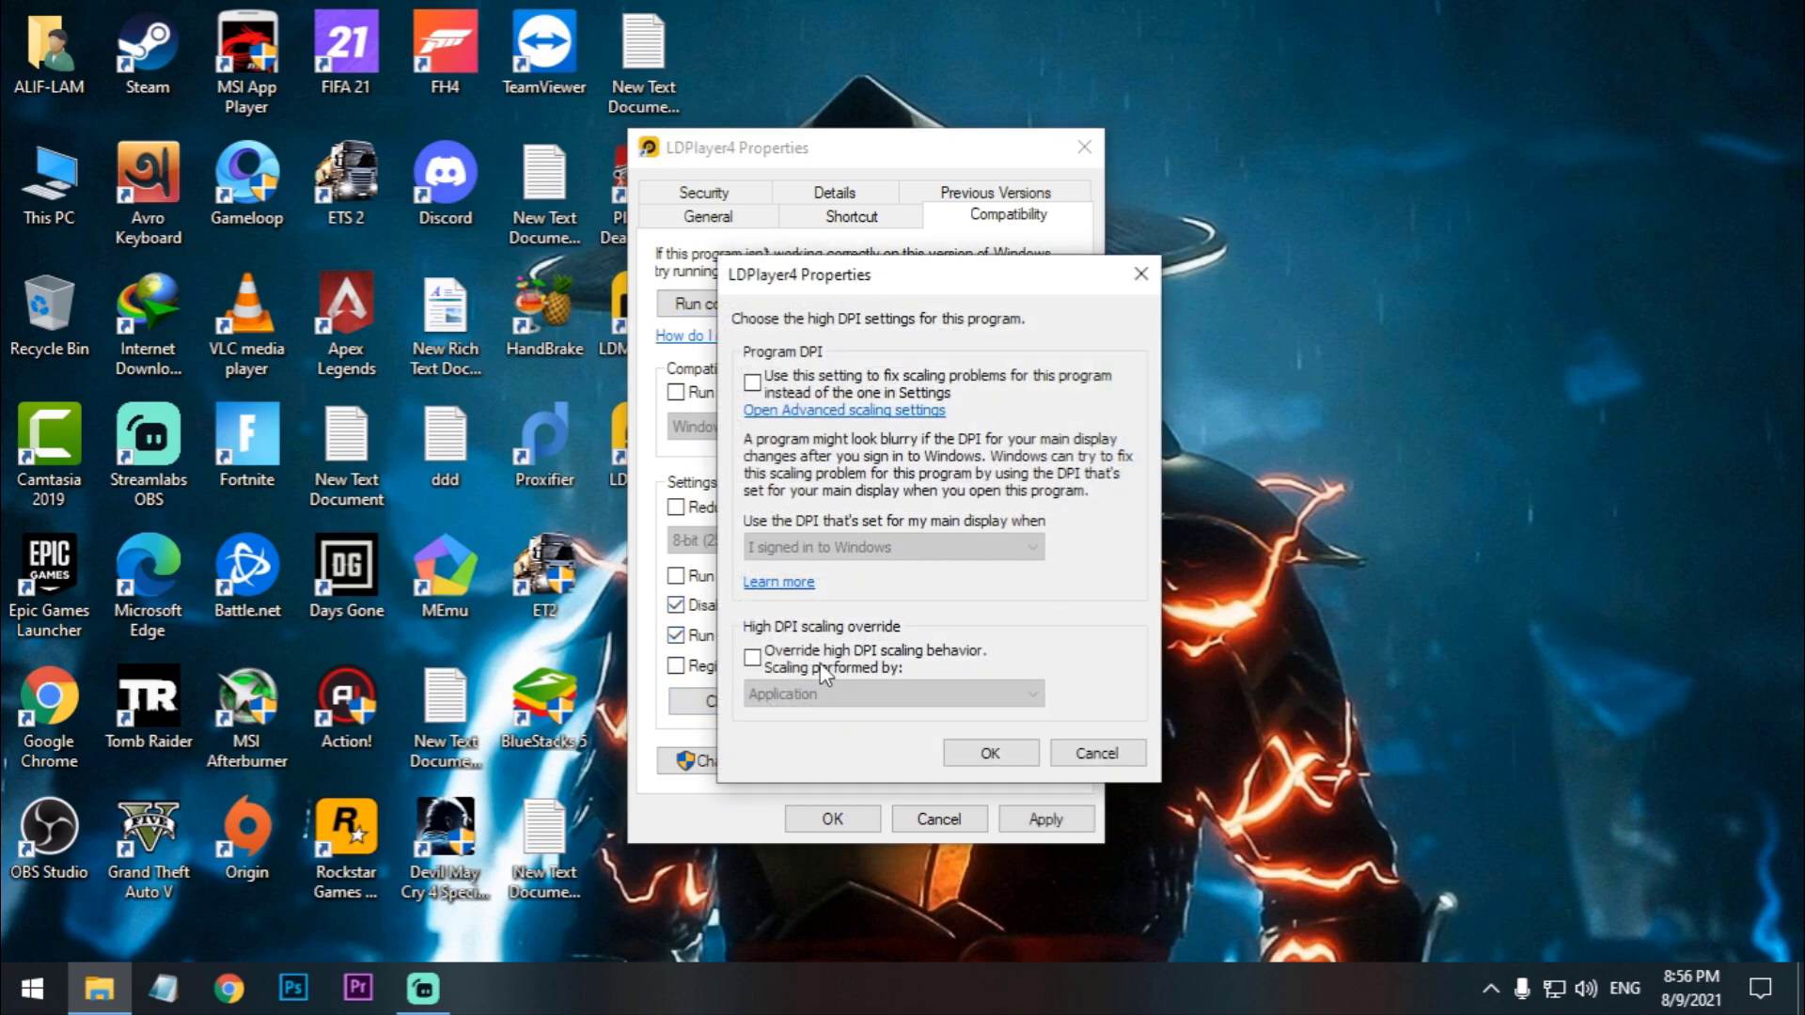
left_click(865, 693)
left_click(882, 692)
left_click(998, 755)
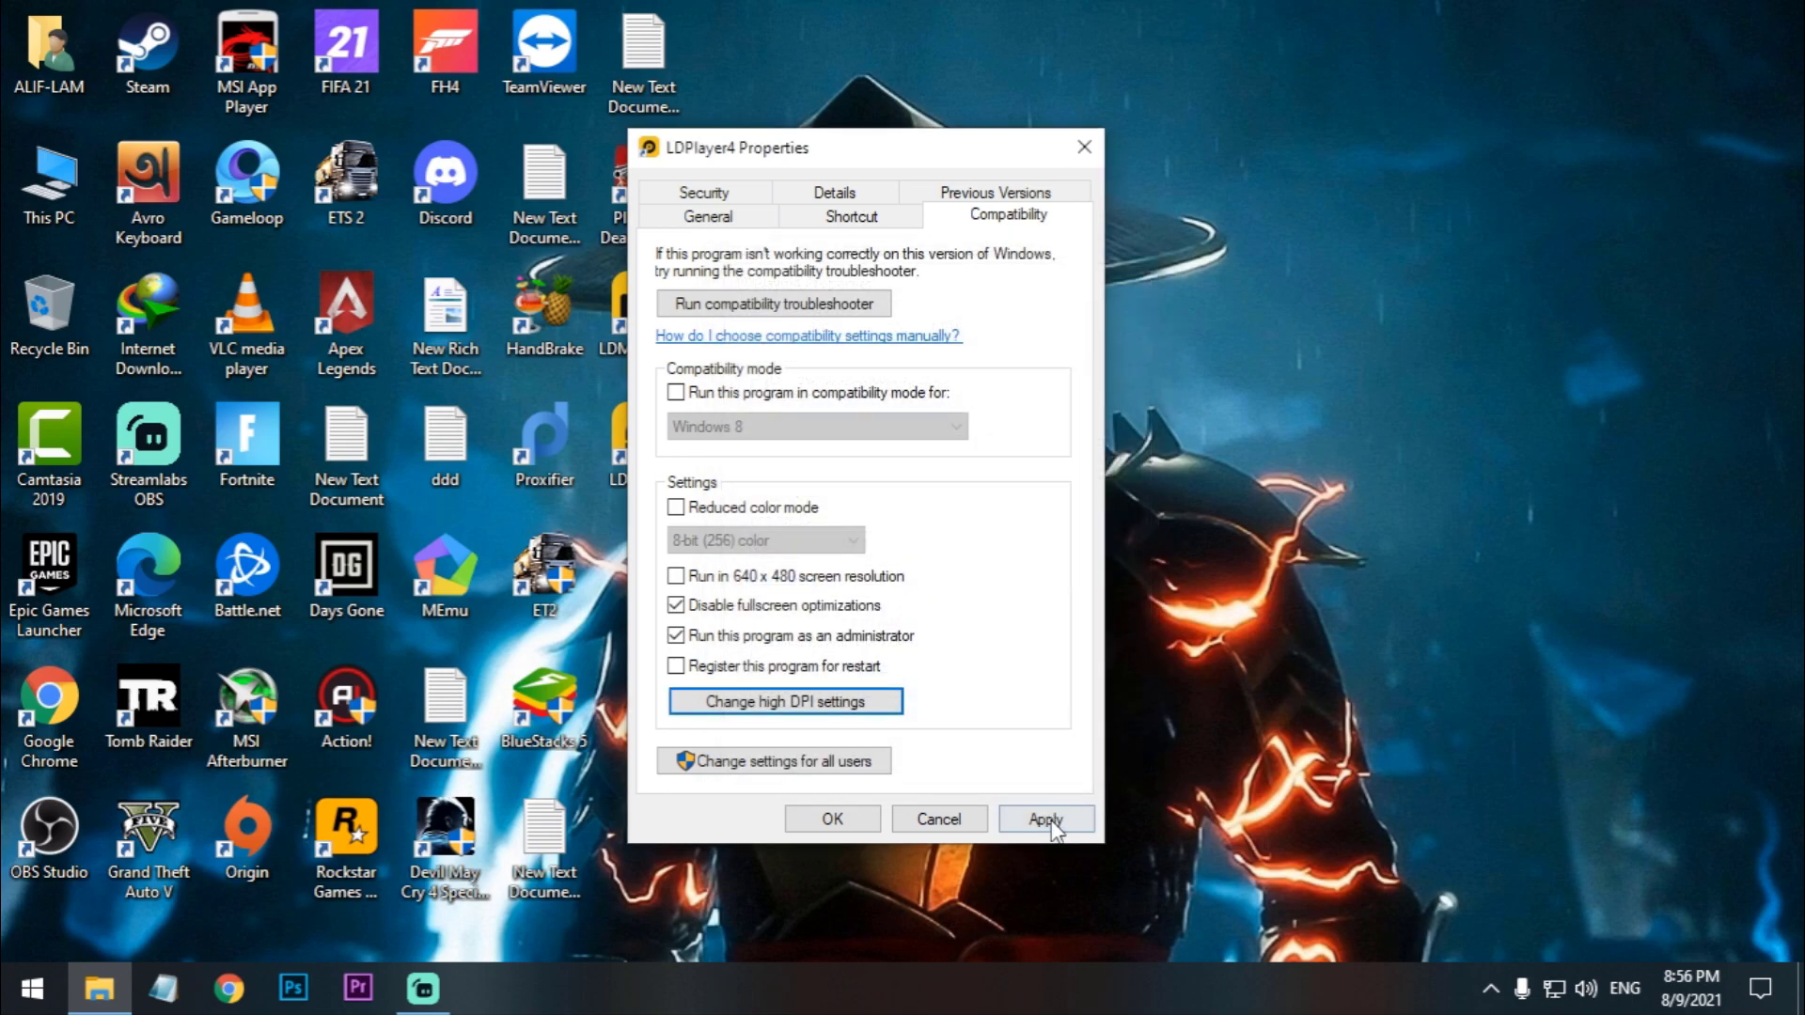
left_click(1041, 819)
left_click(832, 819)
Step: Open the LDPlayer4 shortcut's file location and copy its folder path, K:\Emulators\LDPlayer\LDPlayer4.0
right_click(658, 460)
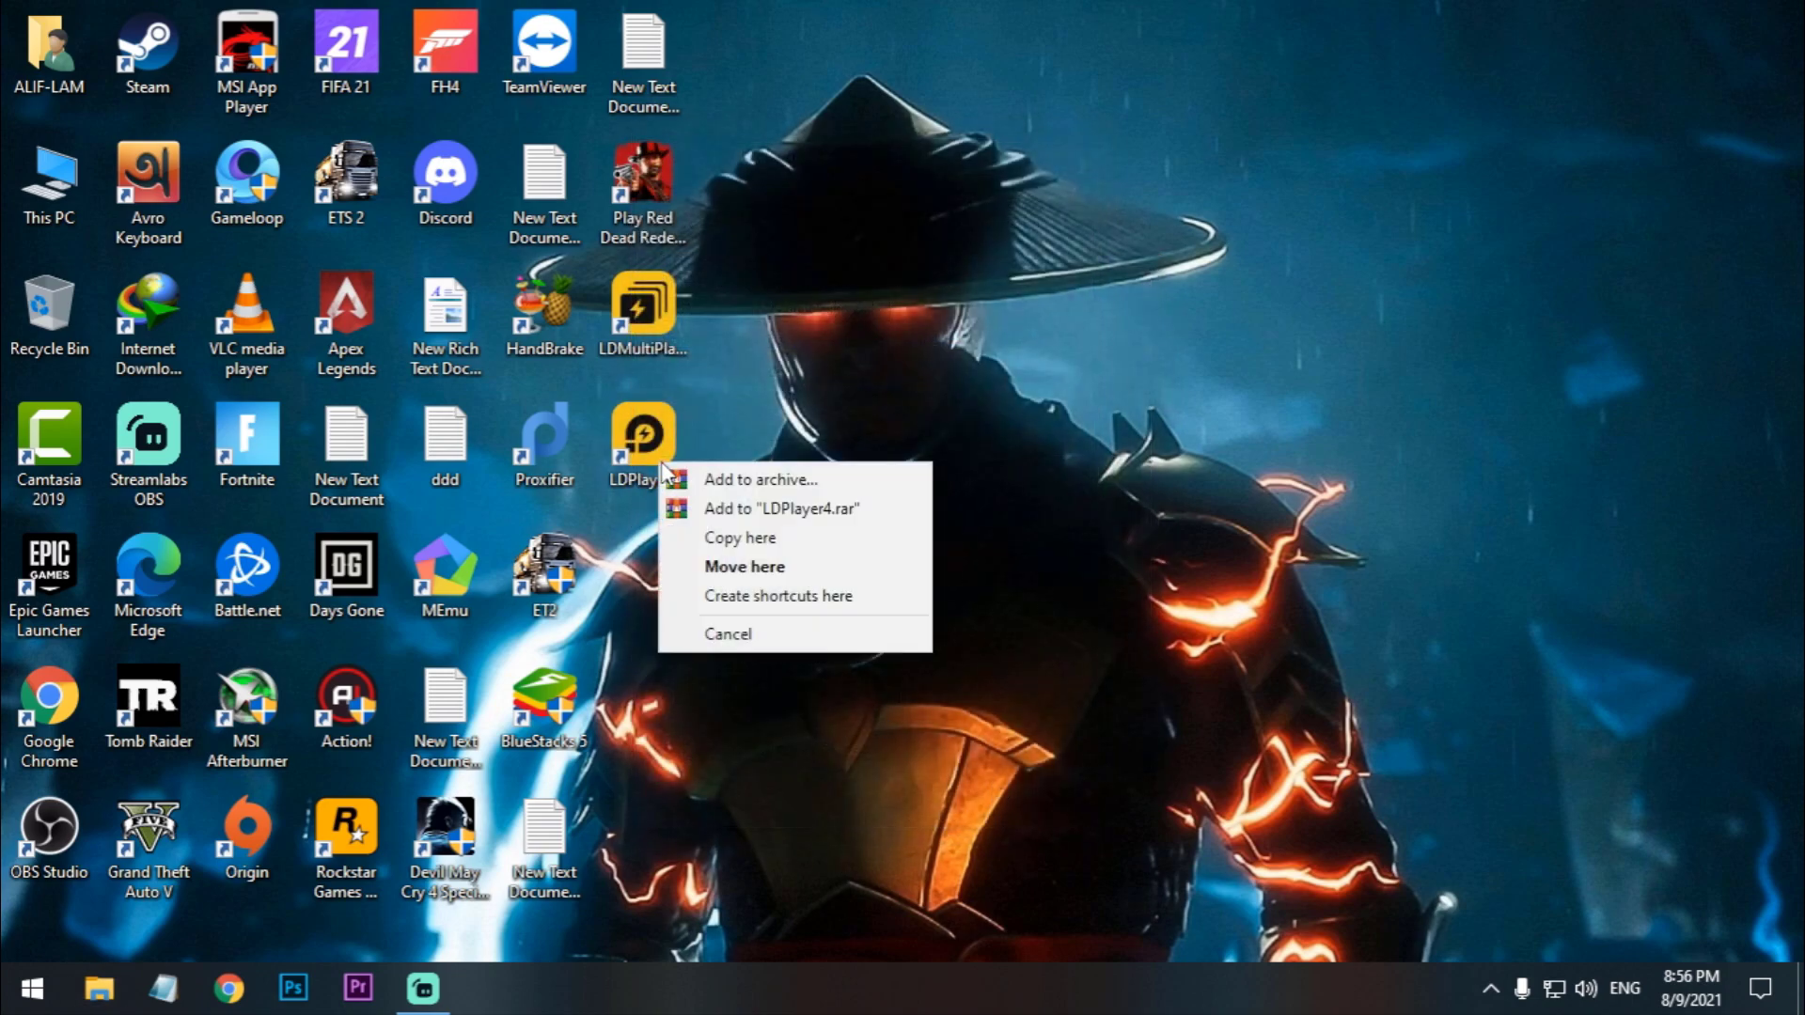
left_click(658, 447)
right_click(658, 447)
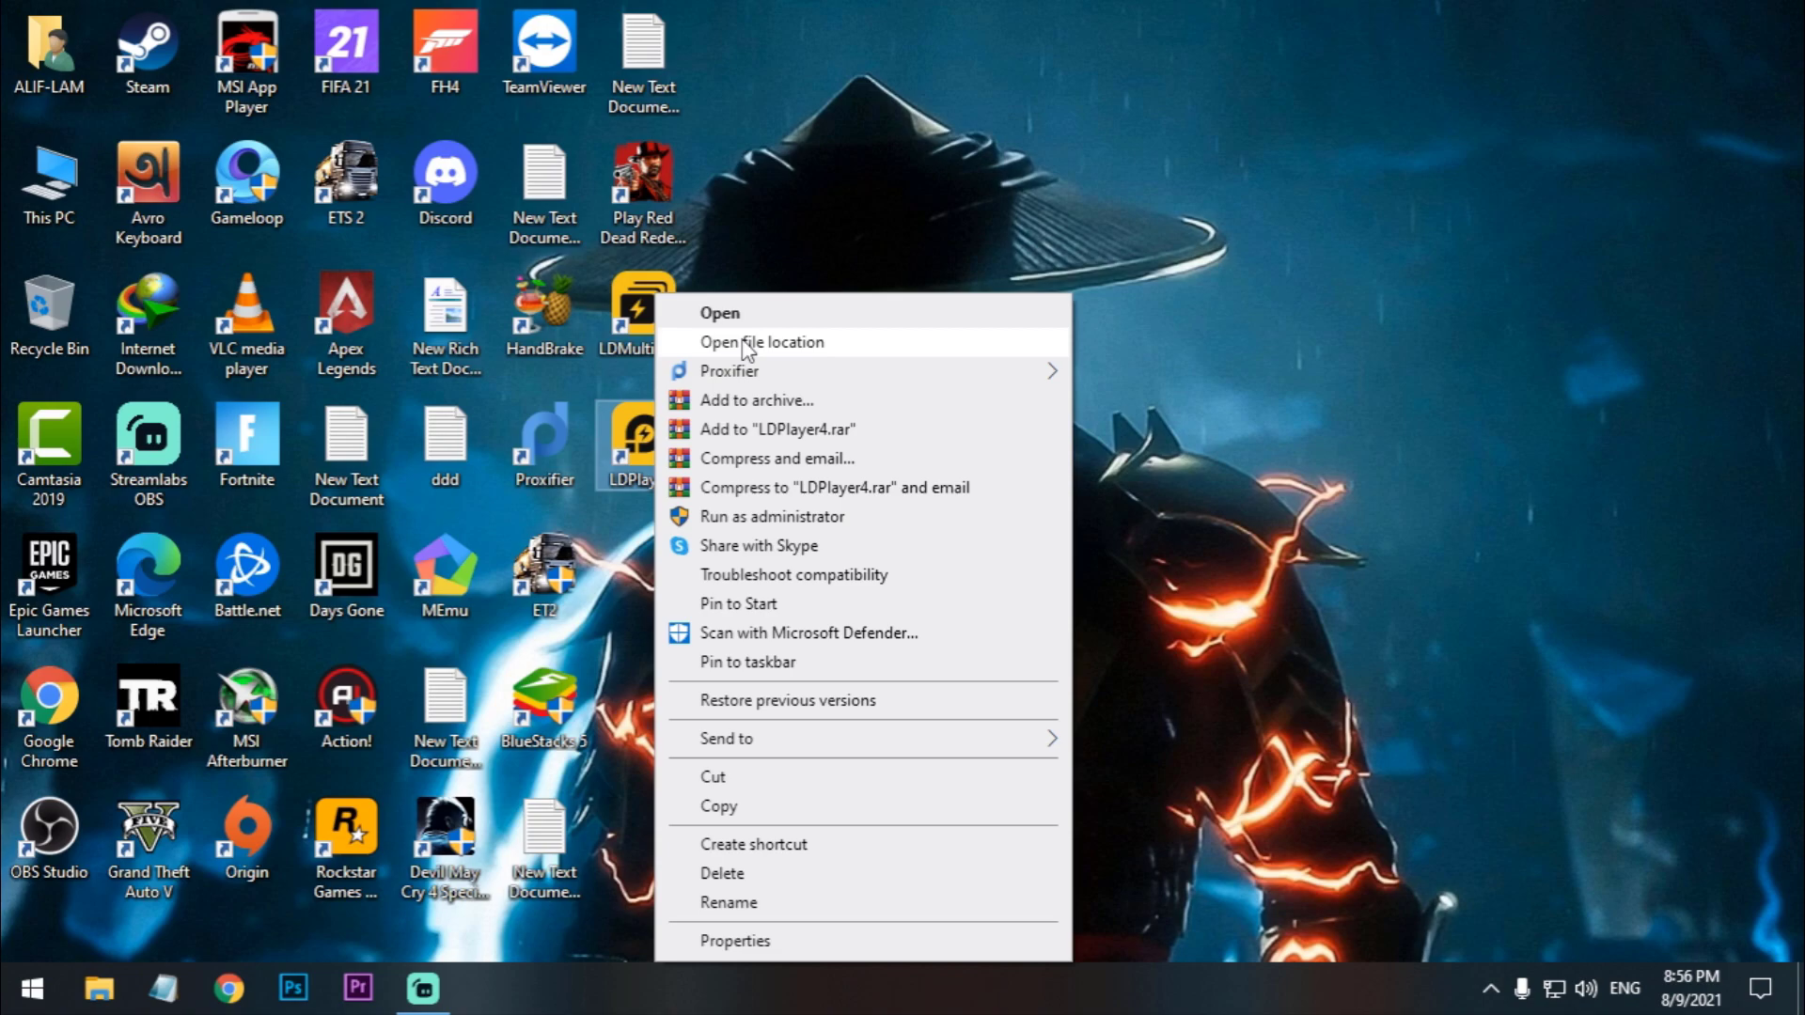
left_click(821, 348)
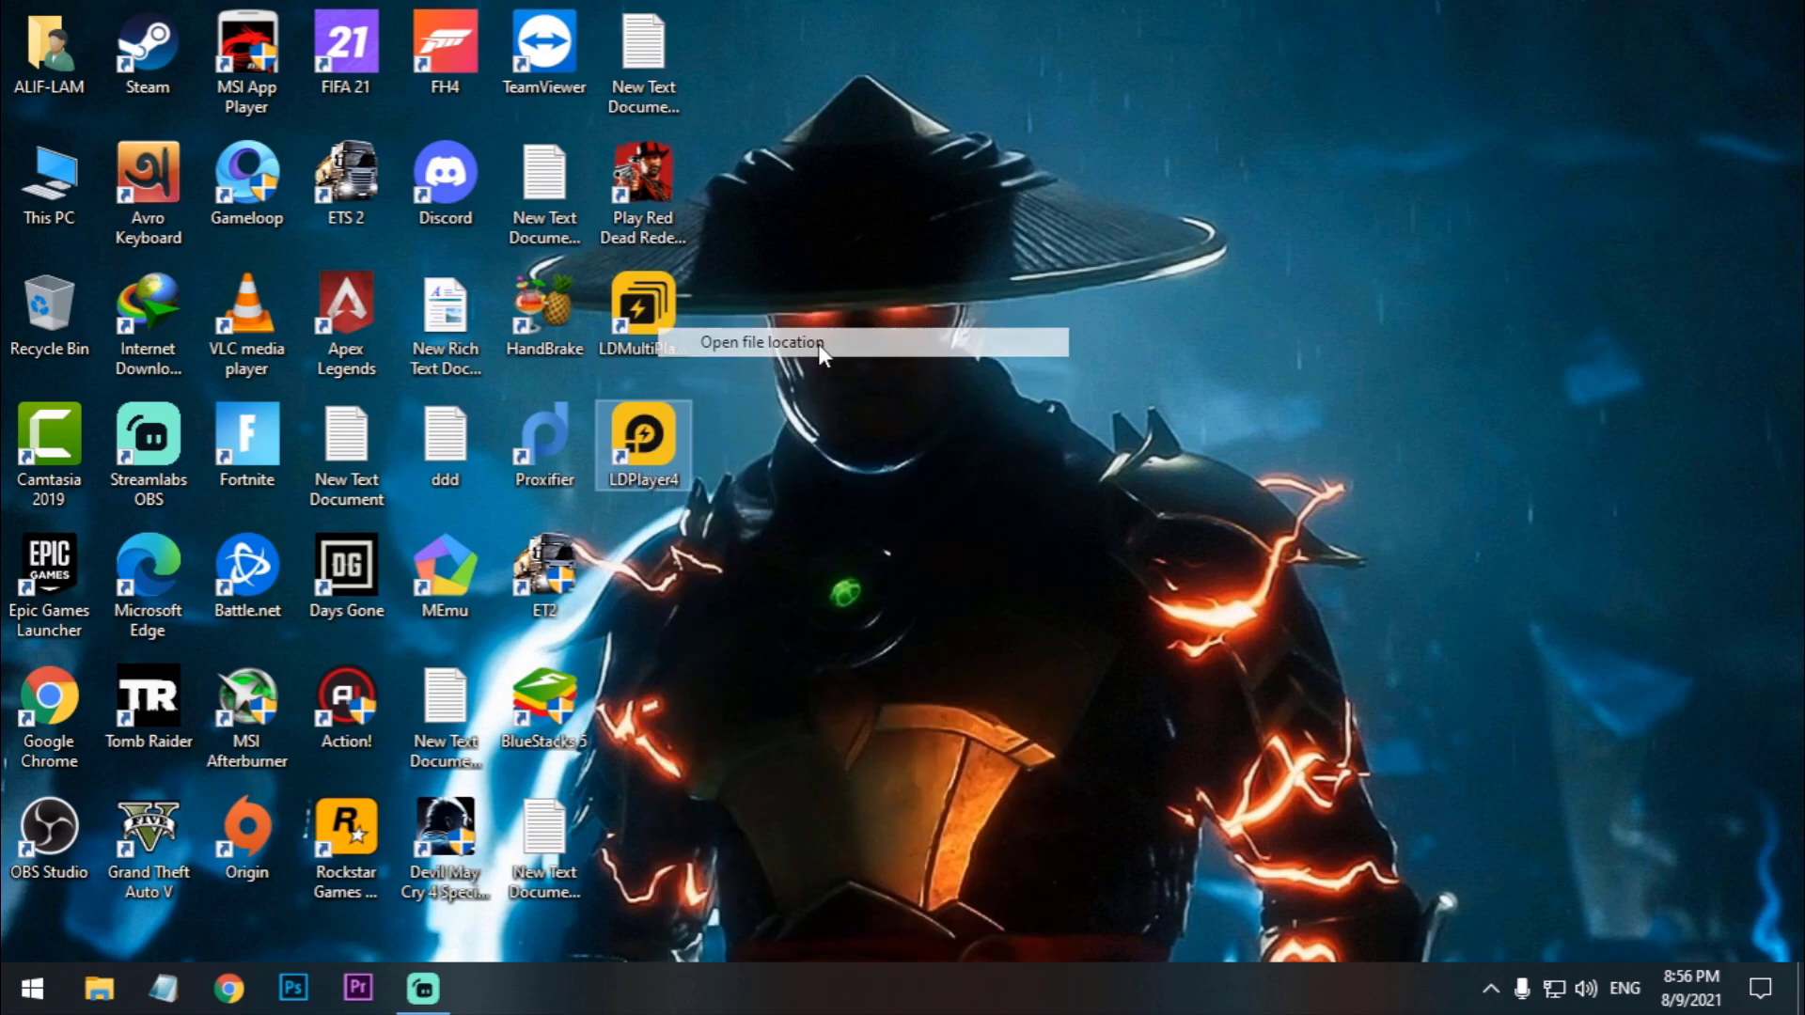
left_click(791, 91)
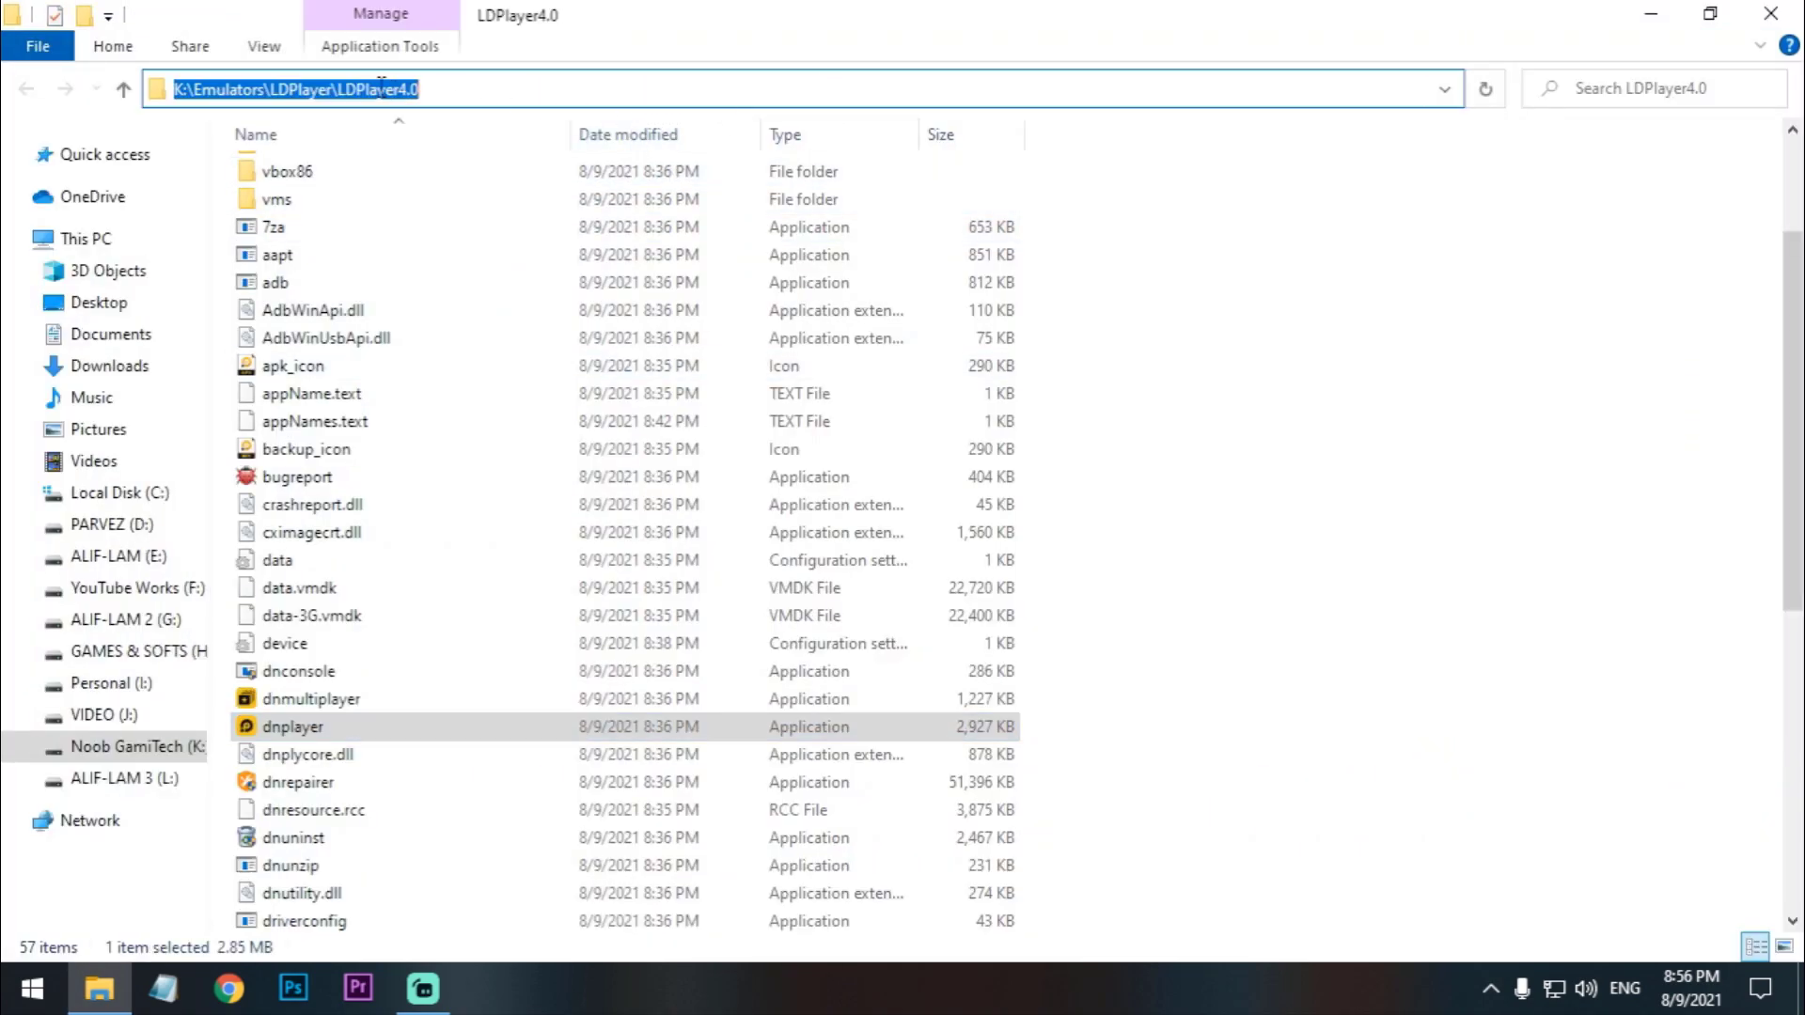
right_click(381, 82)
left_click(466, 171)
left_click(1770, 13)
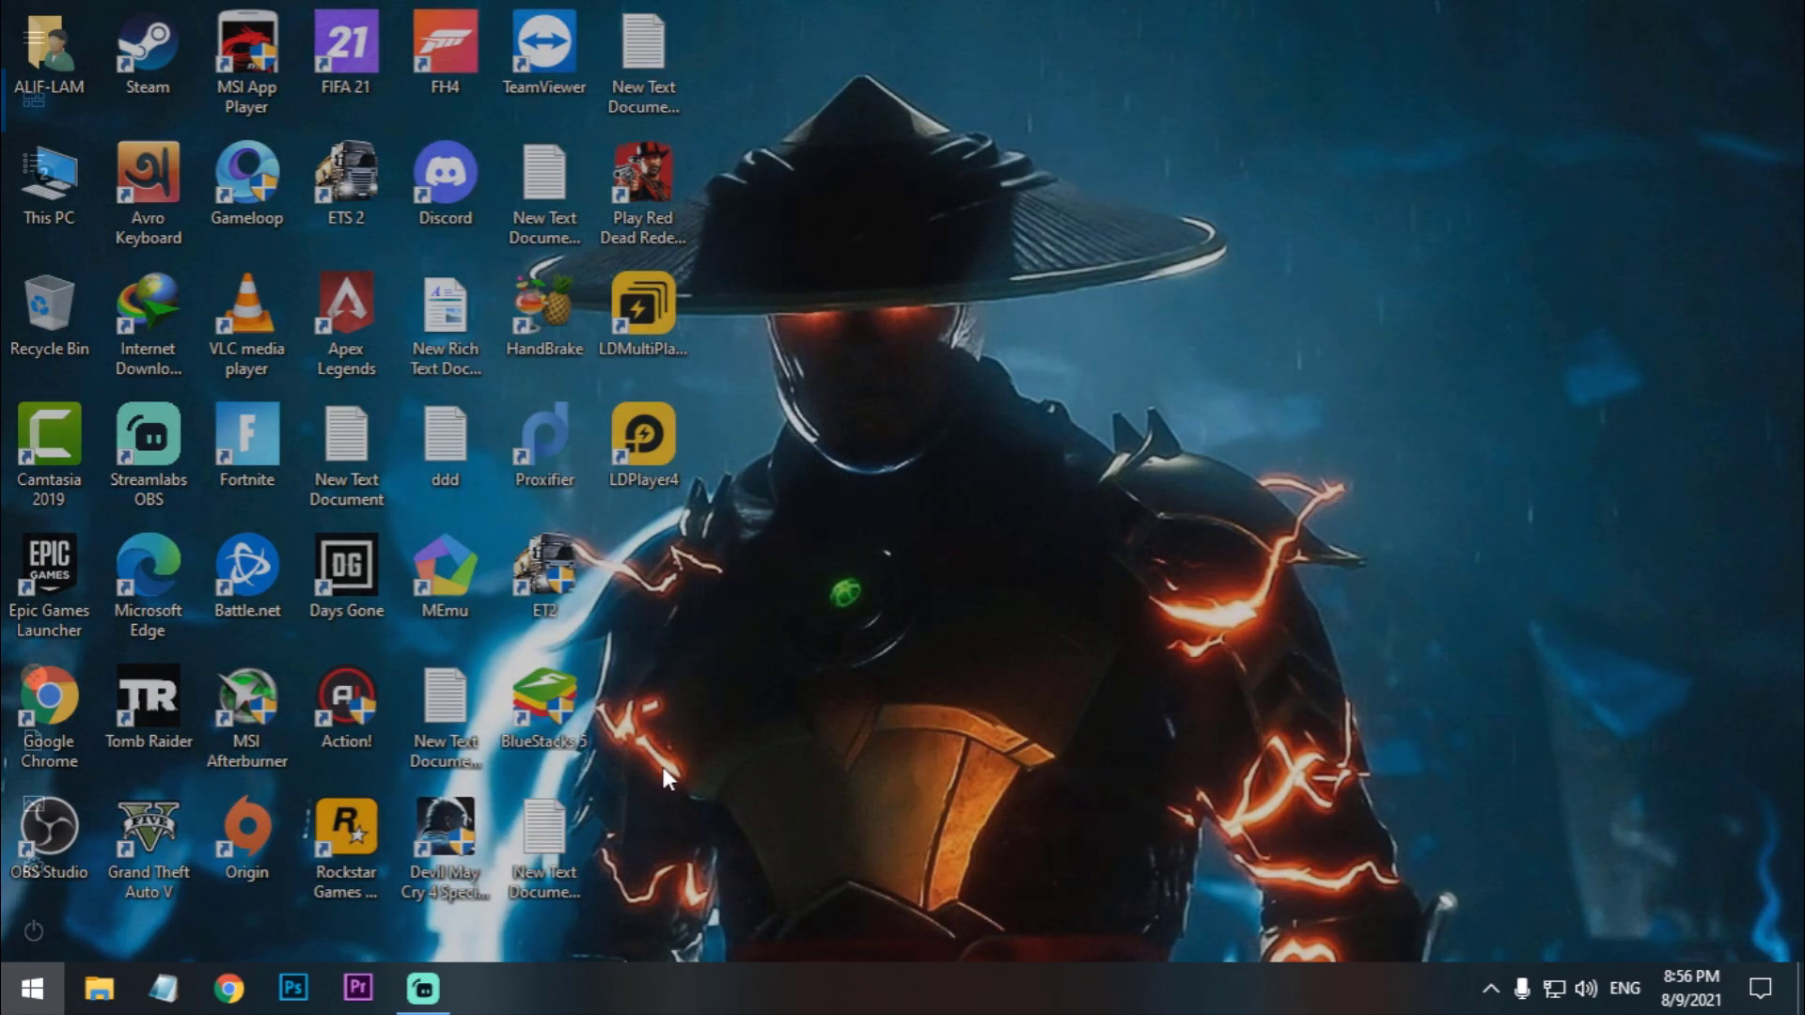
Step: In the Windows Graphics settings, add dnplayer from K:\Emulators\LDPlayer\LDPlayer4.0 as a desktop app
key("super")
type("grap")
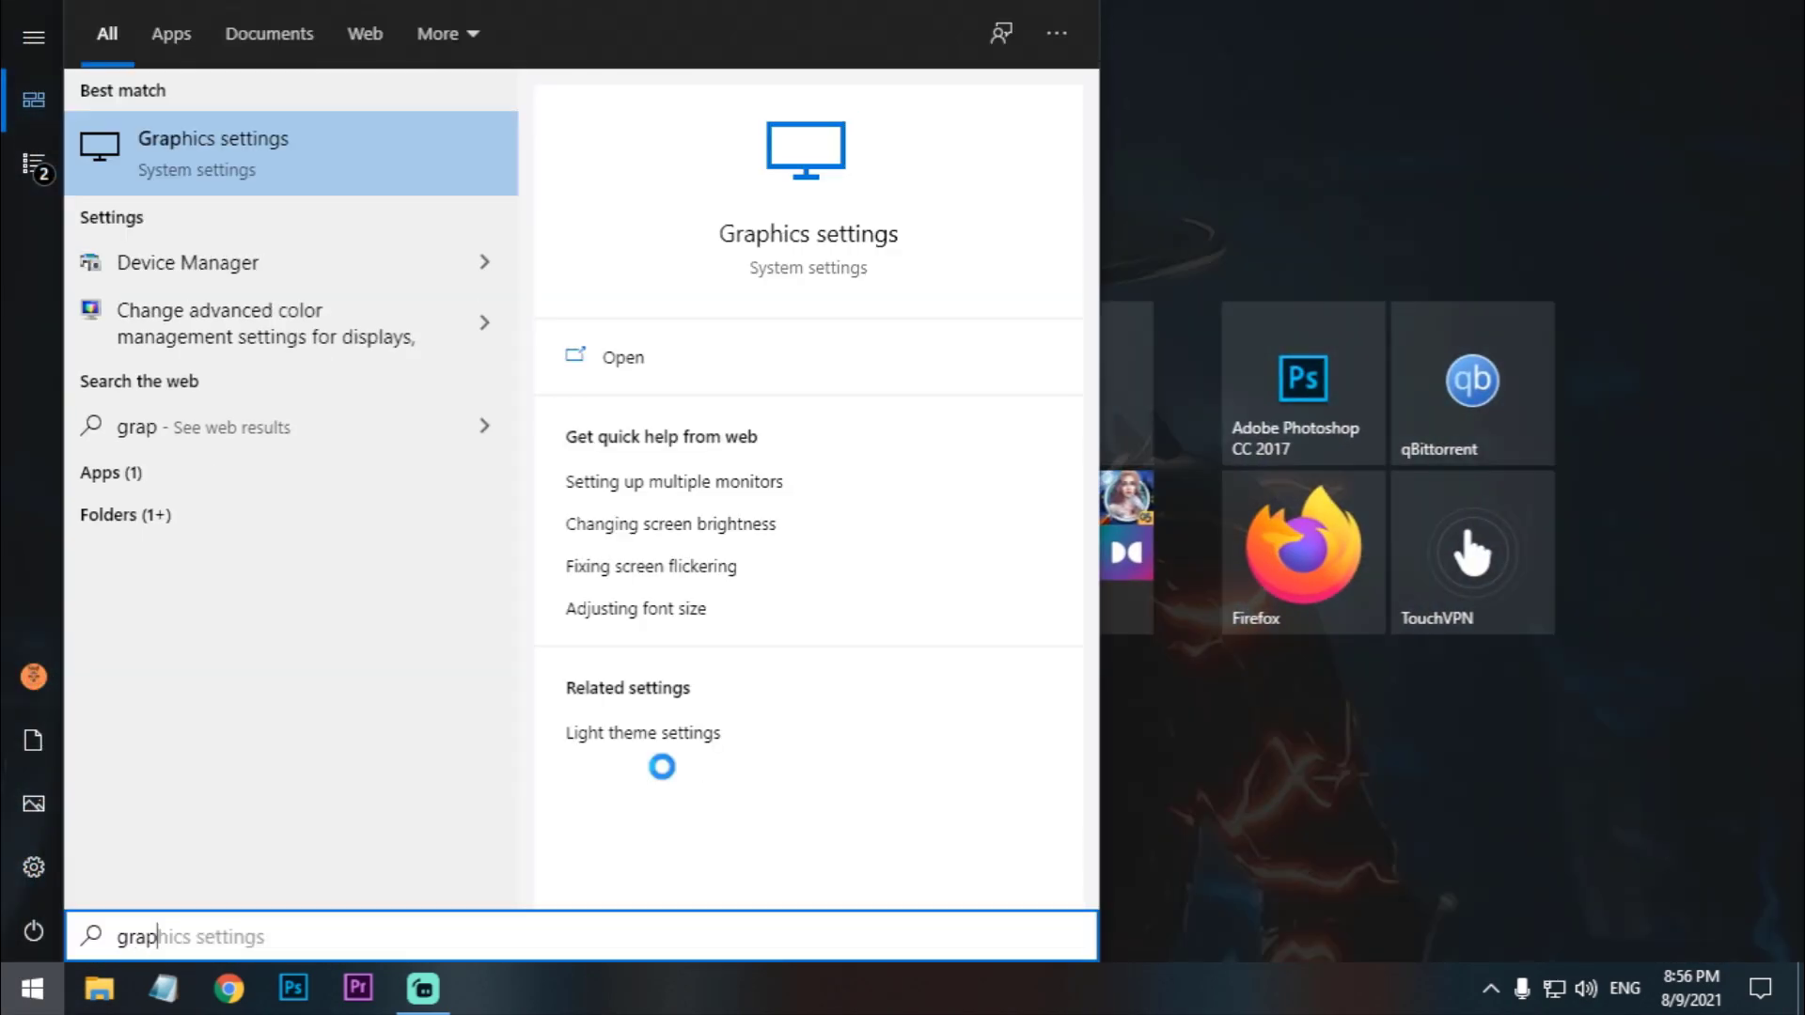
key("Return")
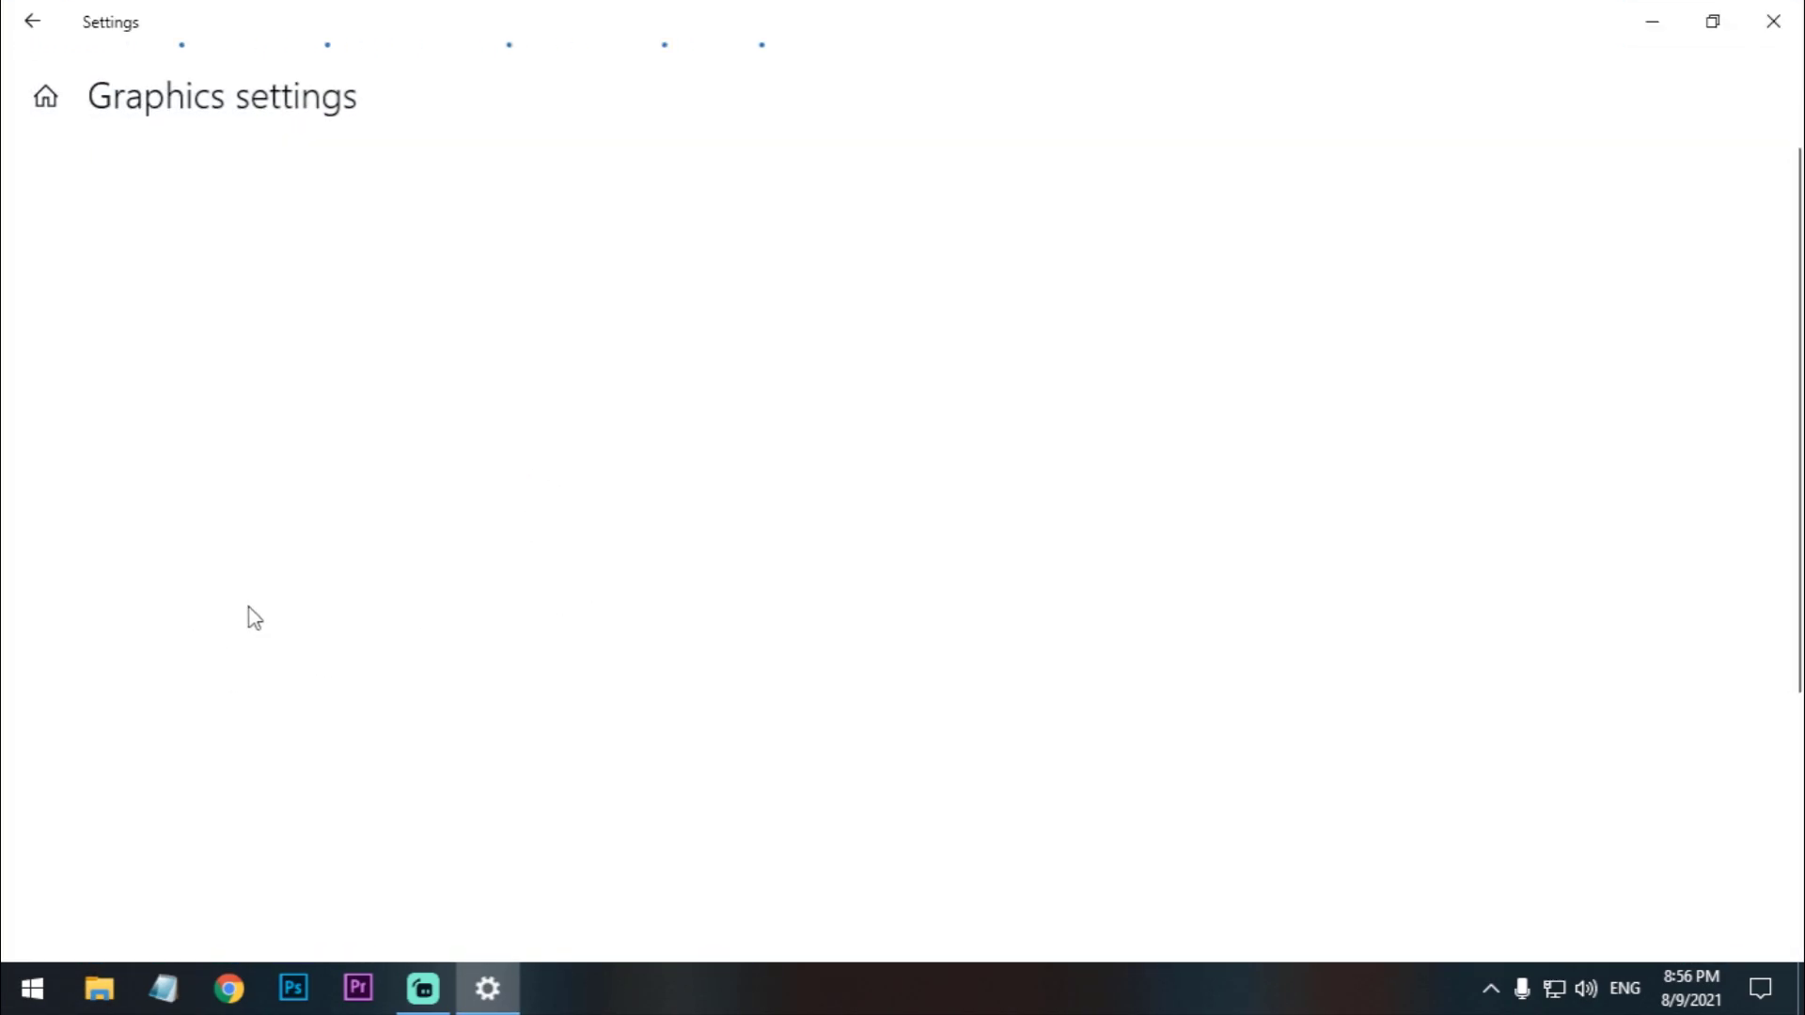
left_click(109, 623)
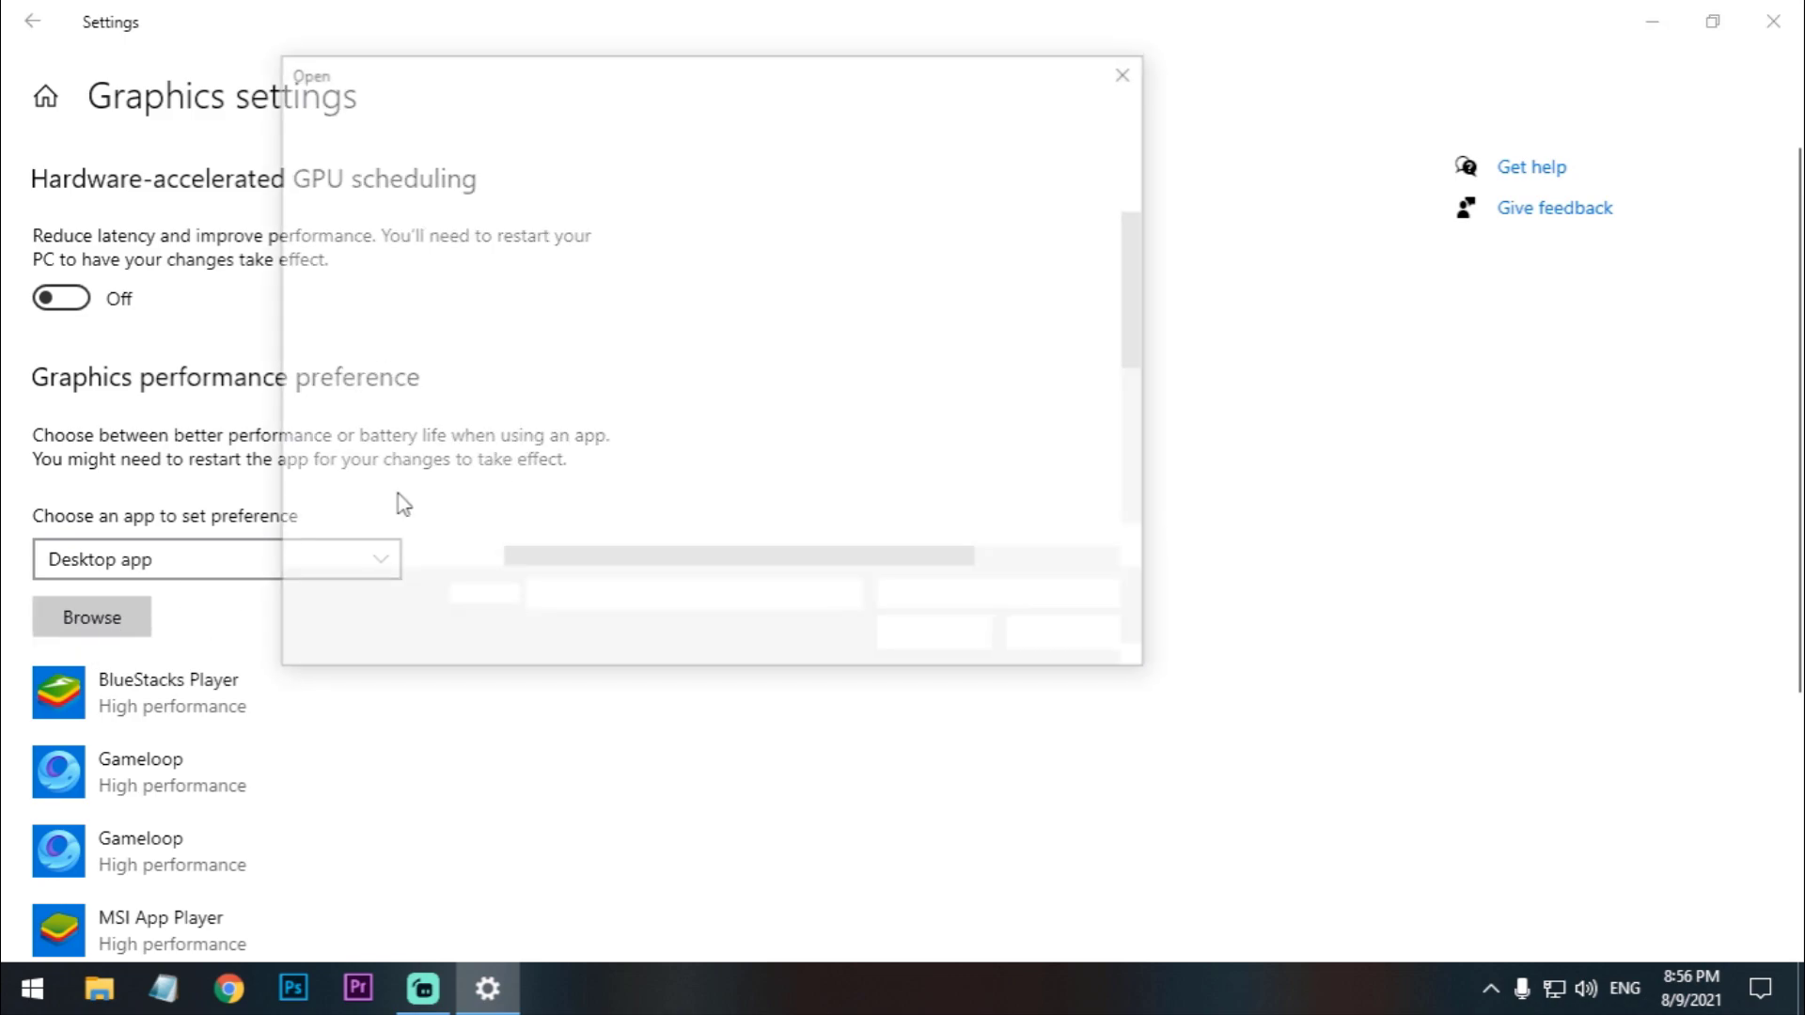
left_click(709, 115)
key("ctrl+v")
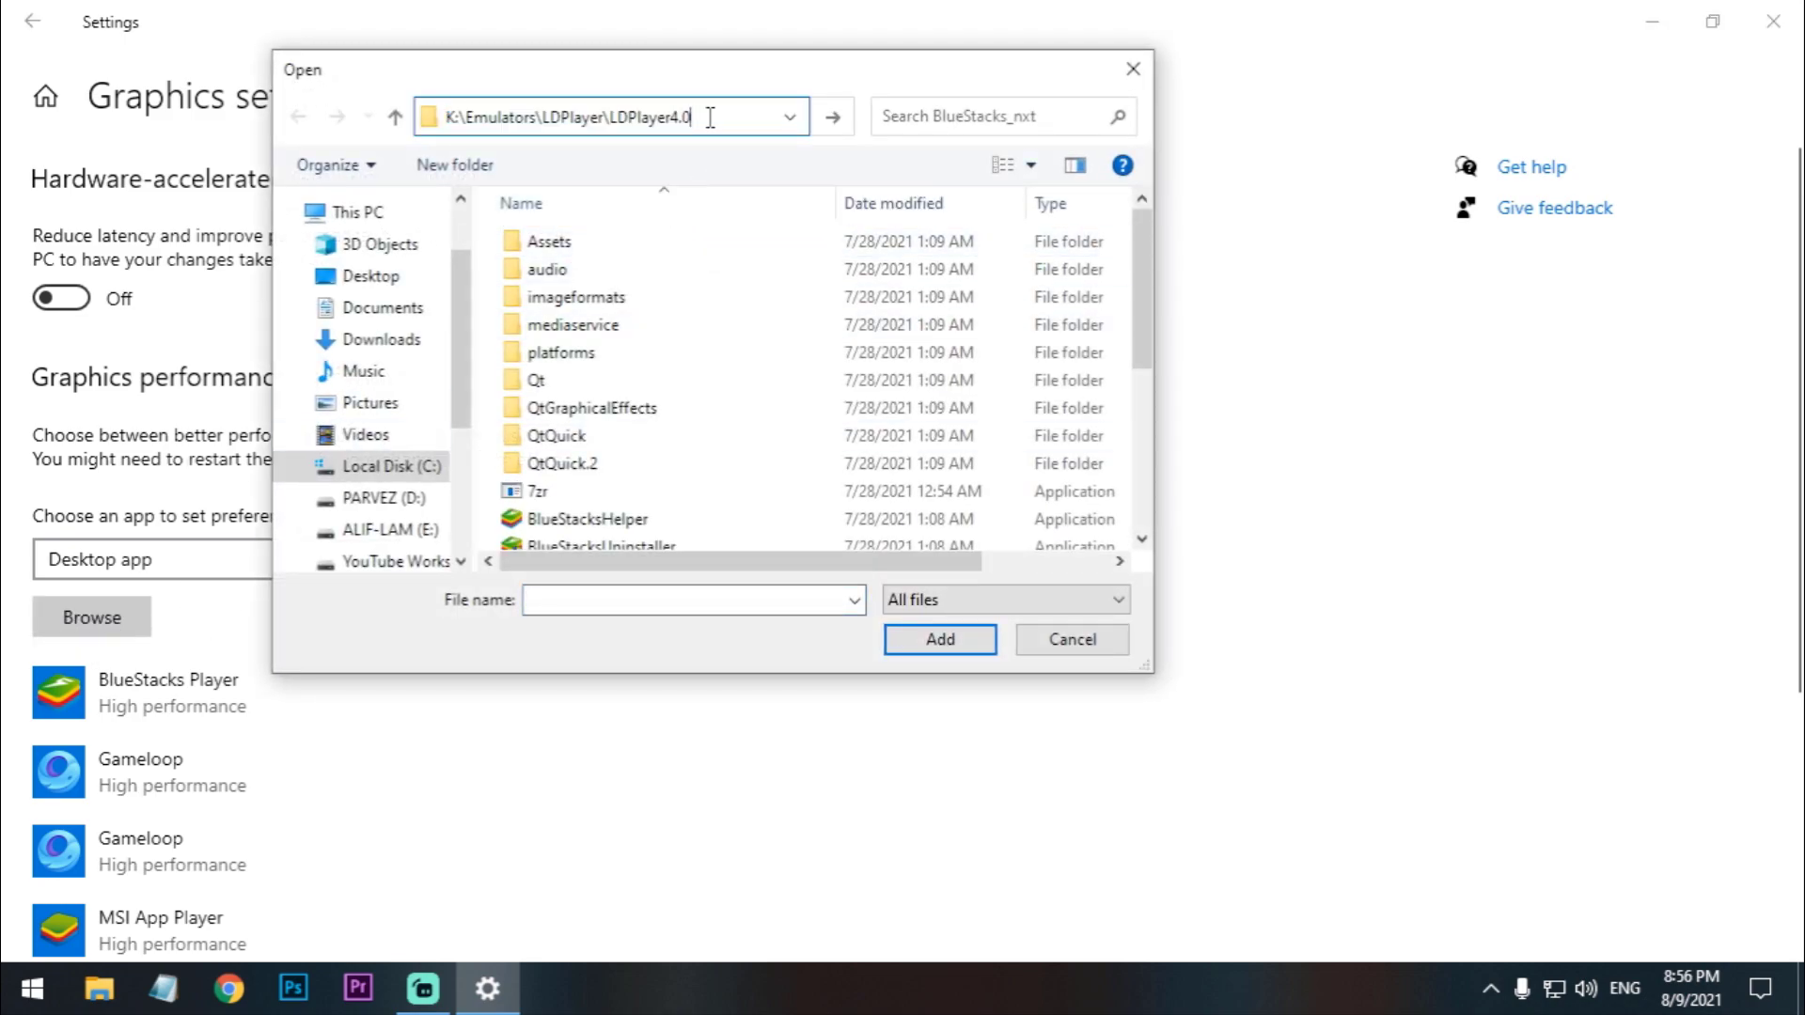
key("Return")
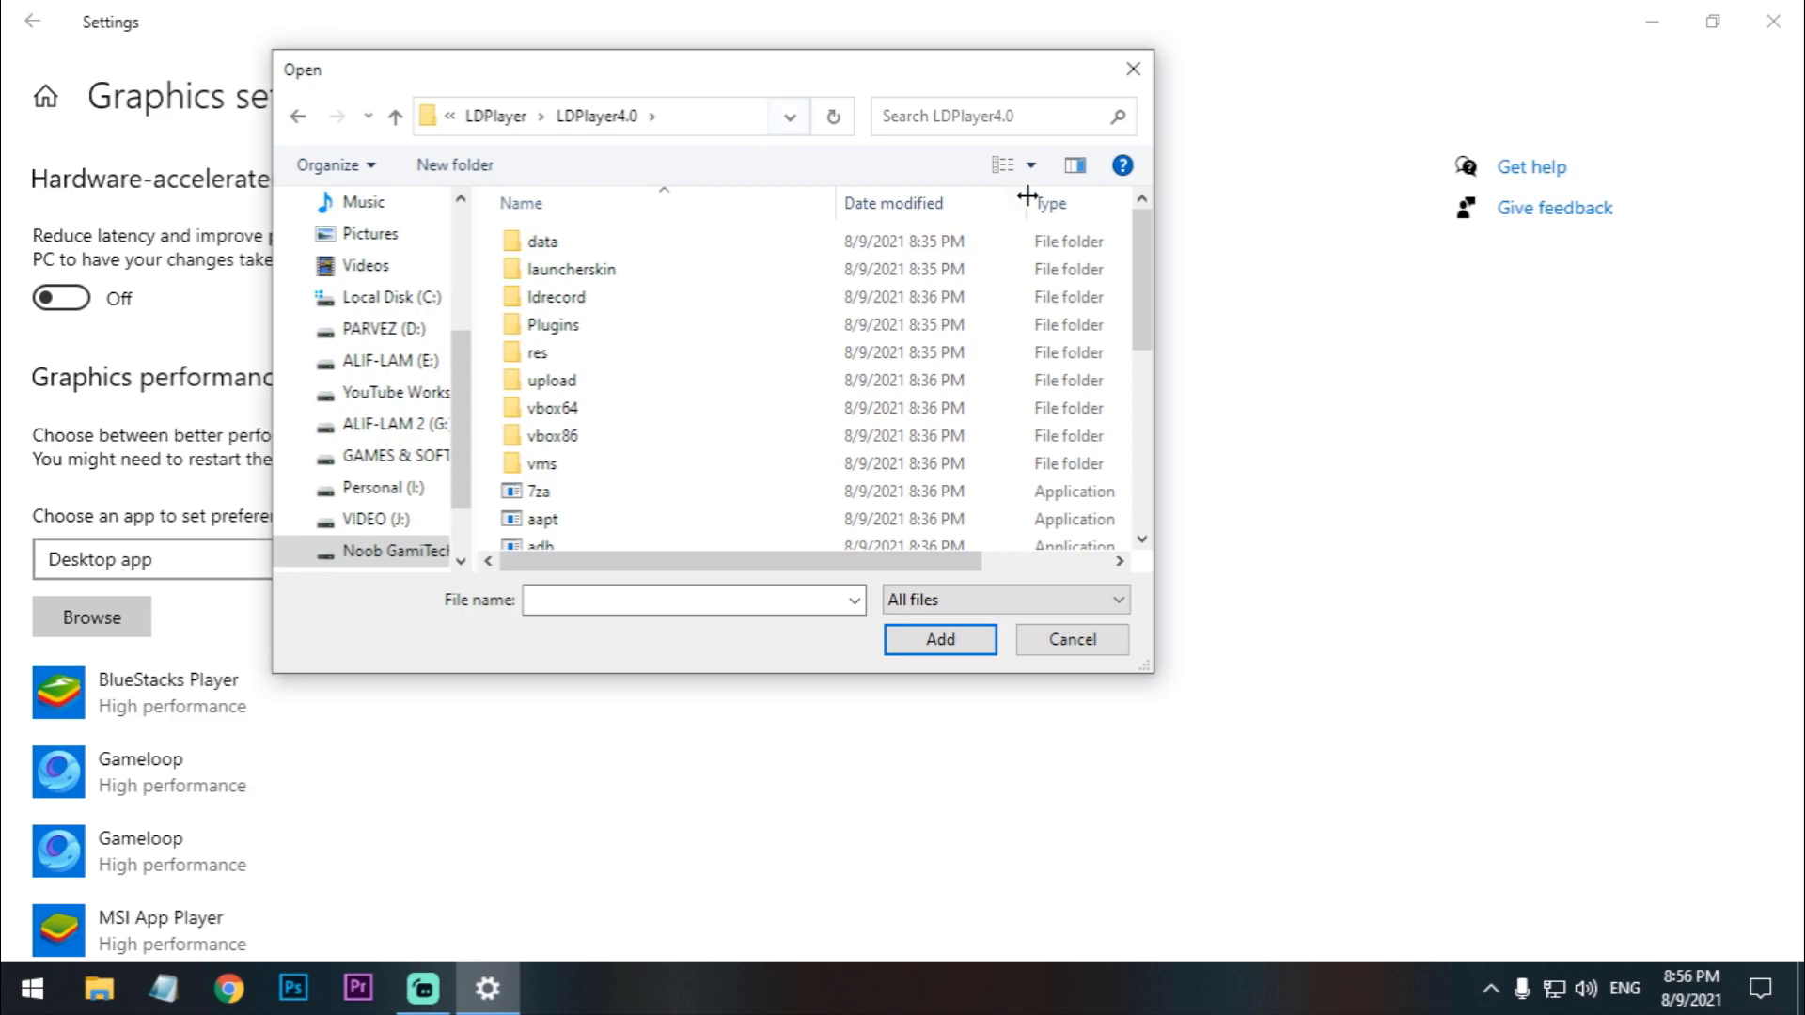
left_click_drag(1140, 258, 1138, 380)
left_click(592, 391)
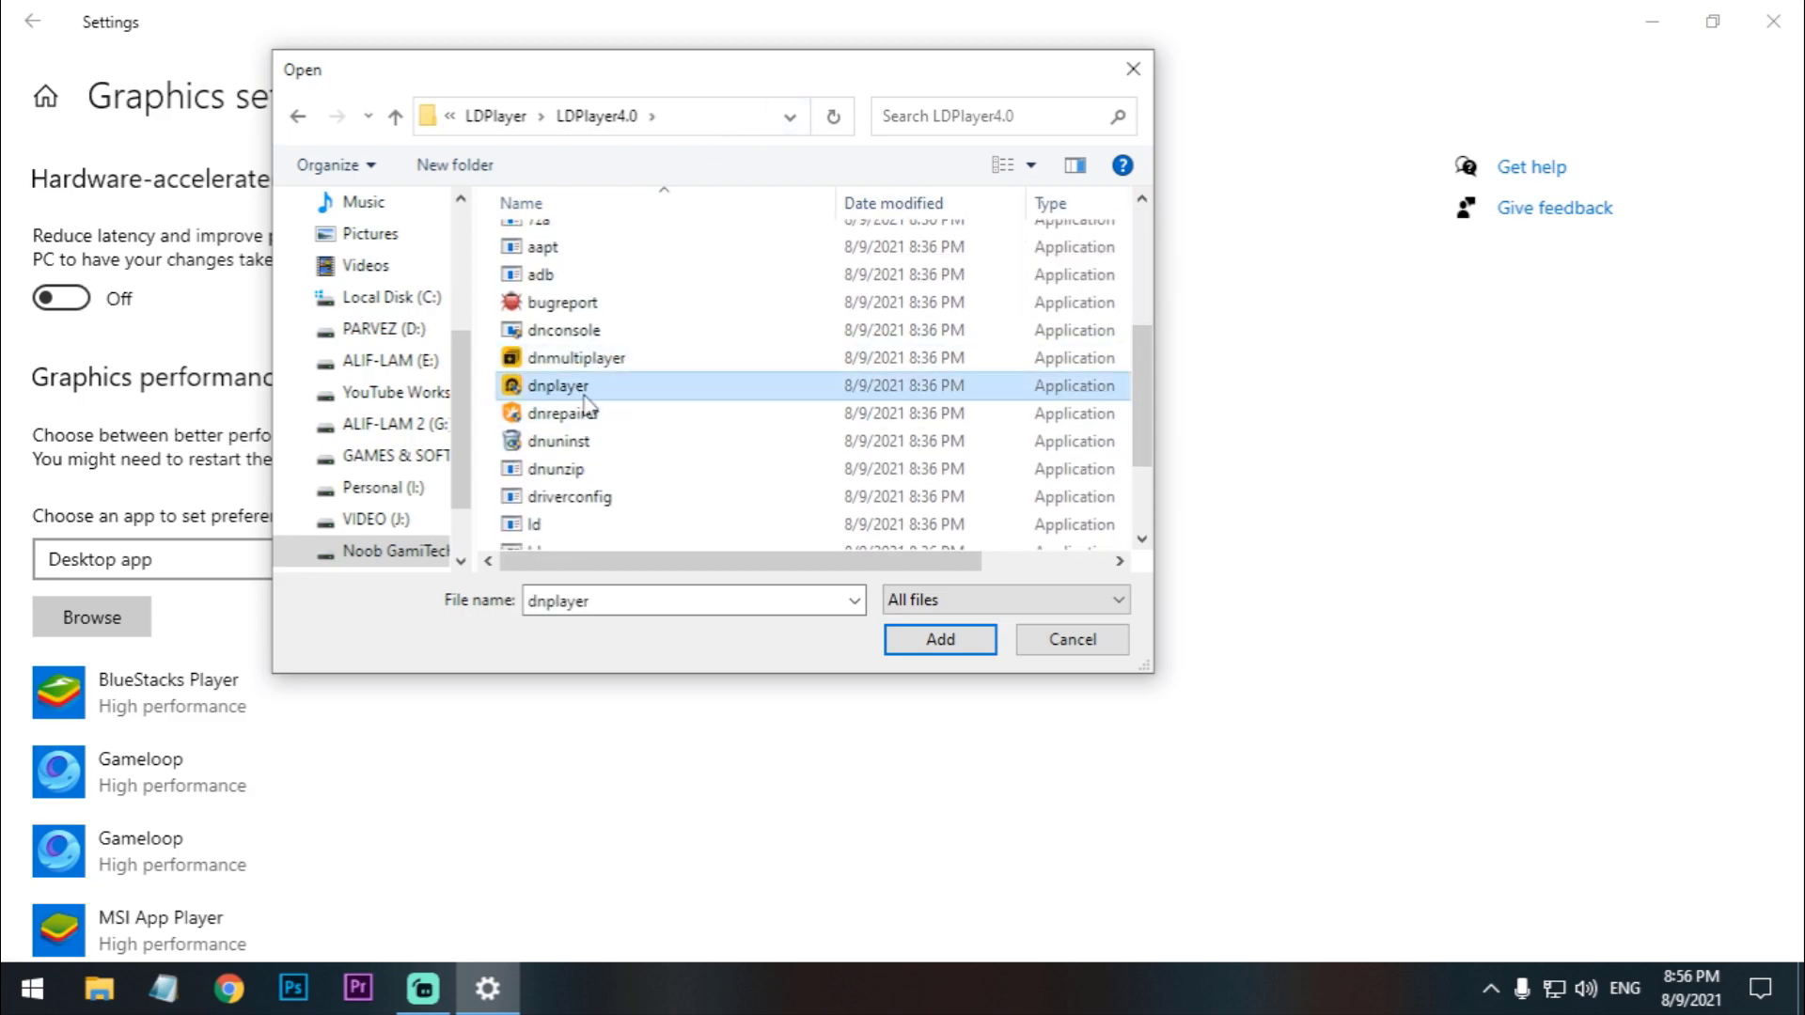
left_click(898, 648)
Step: Save High performance as the graphics preference for dnplayer, and close the settings window
scroll(785, 609, "down", 3)
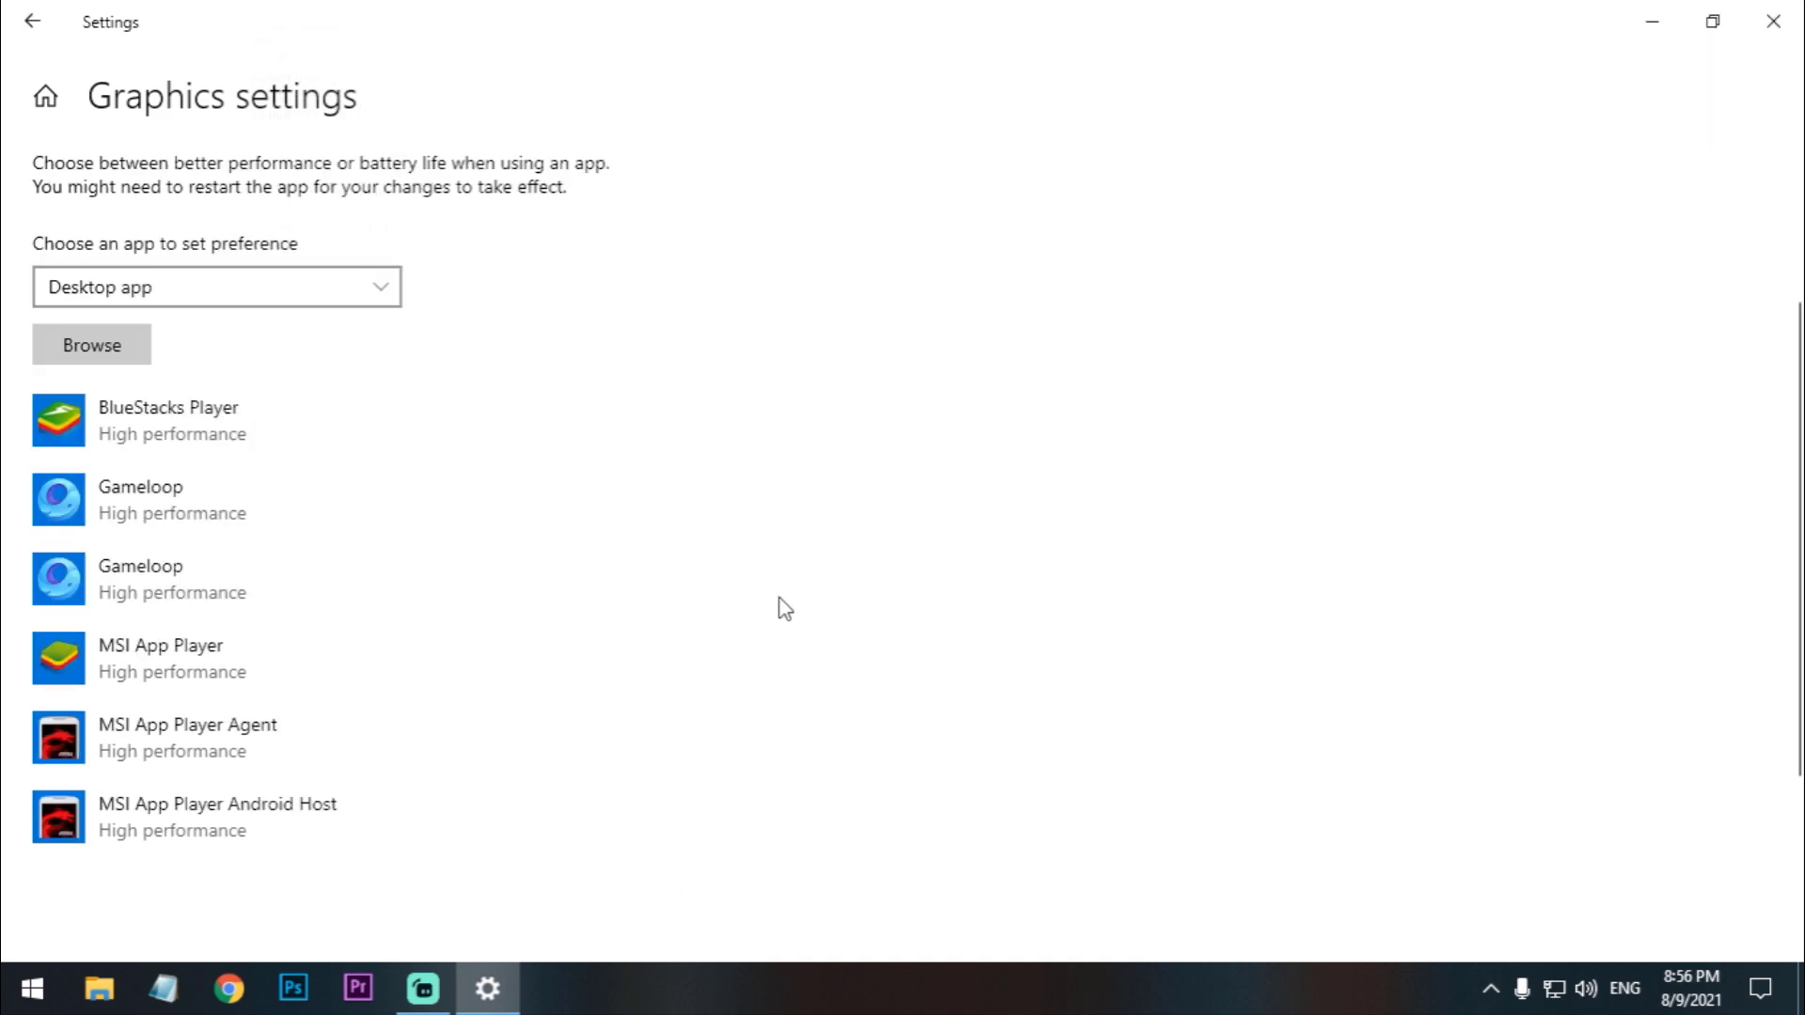
scroll(1801, 431, "up", 3)
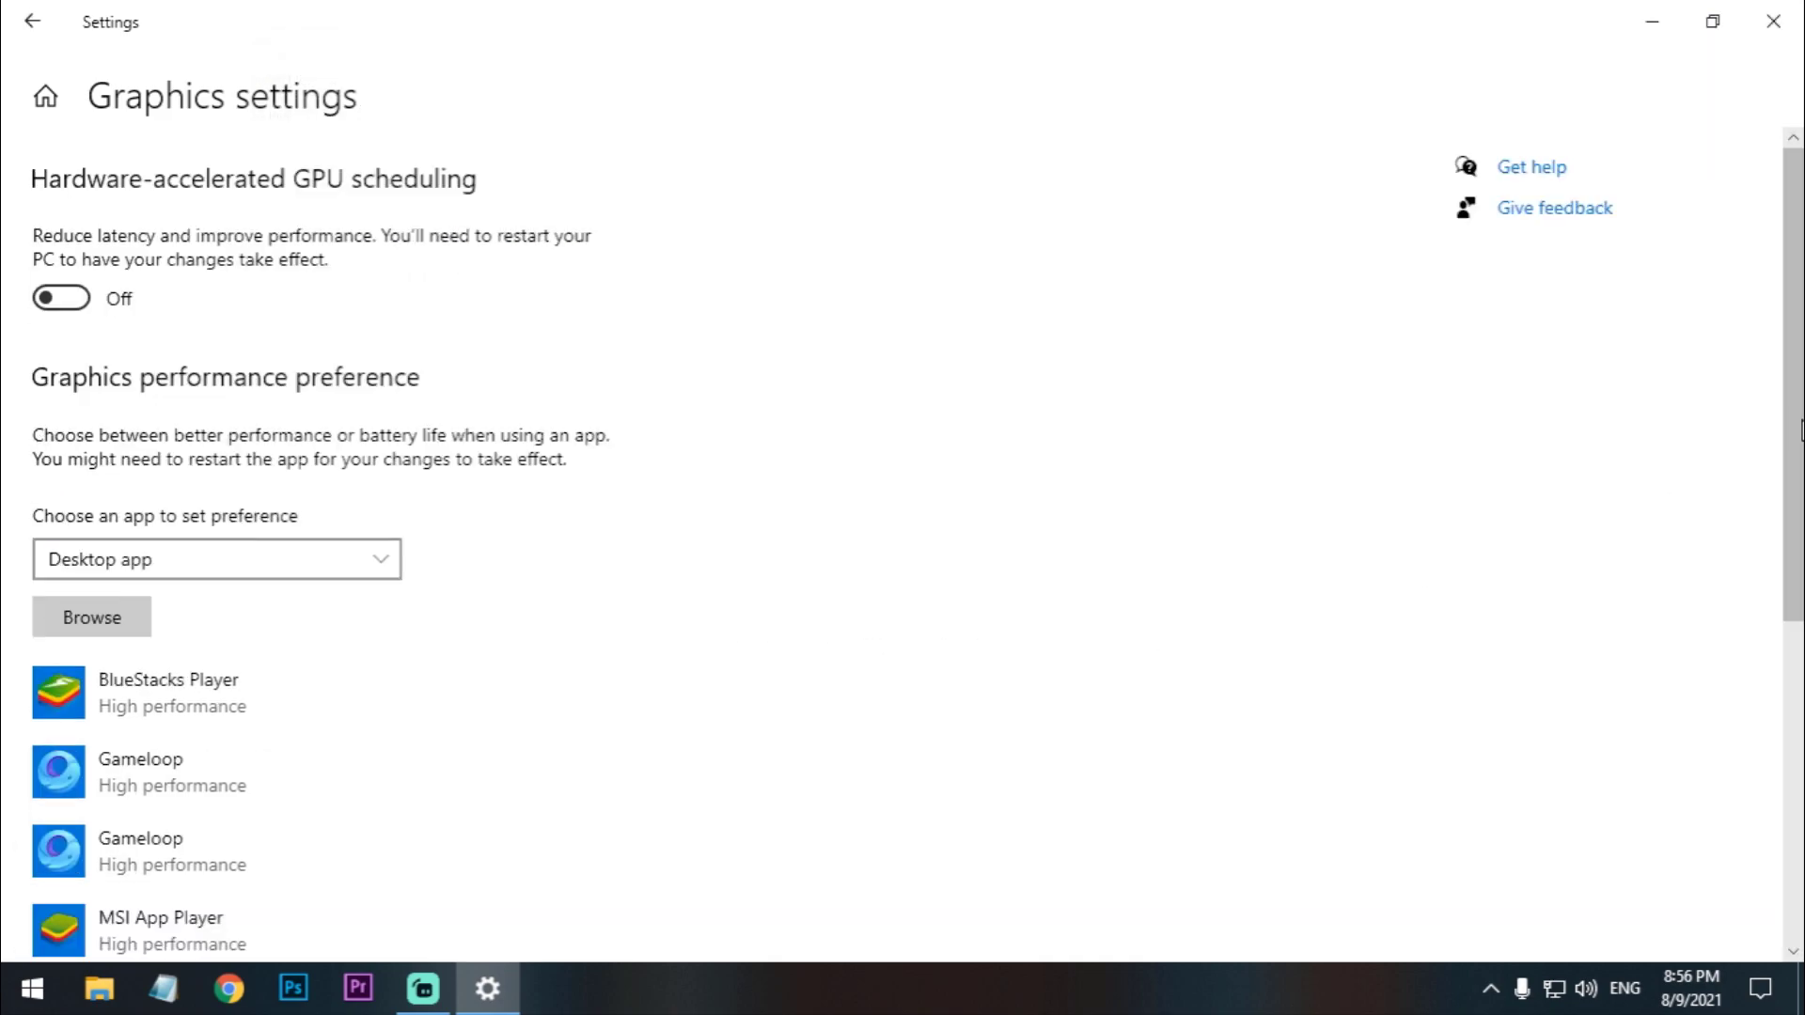
scroll(1800, 430, "down", 5)
left_click(416, 833)
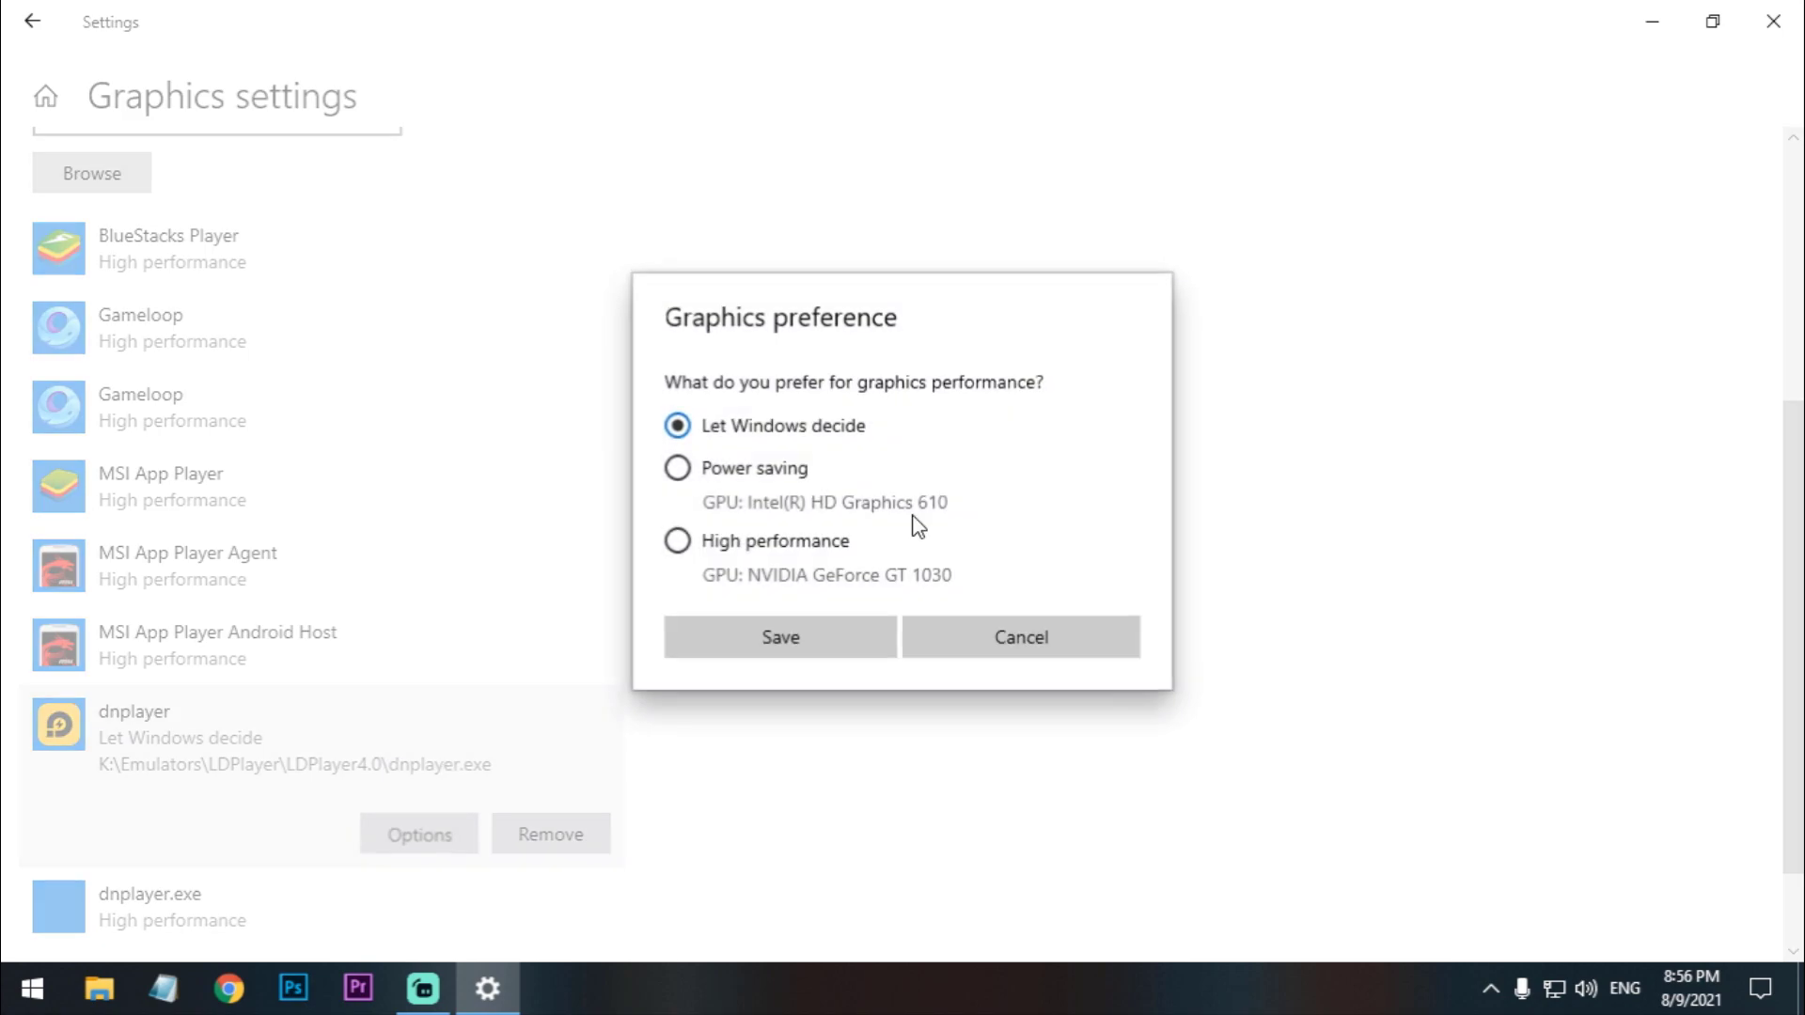
left_click(747, 550)
left_click(818, 642)
key("alt+F4")
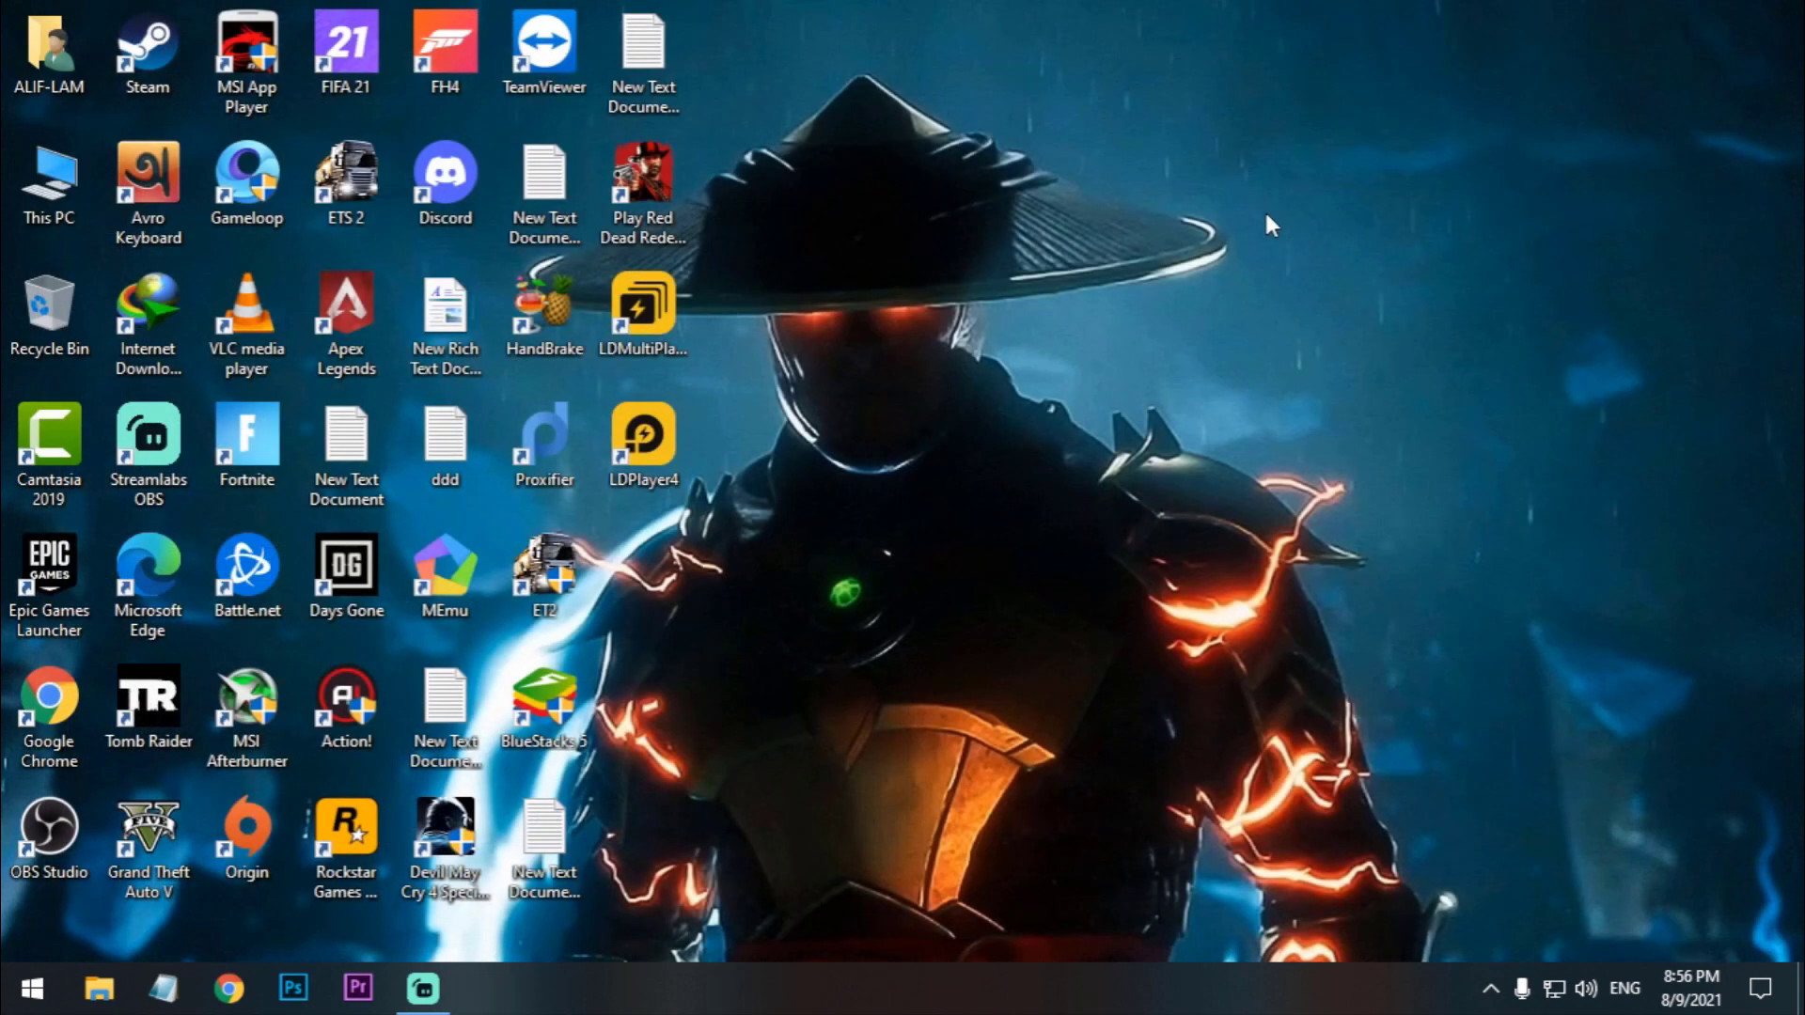
right_click(931, 260)
left_click(978, 344)
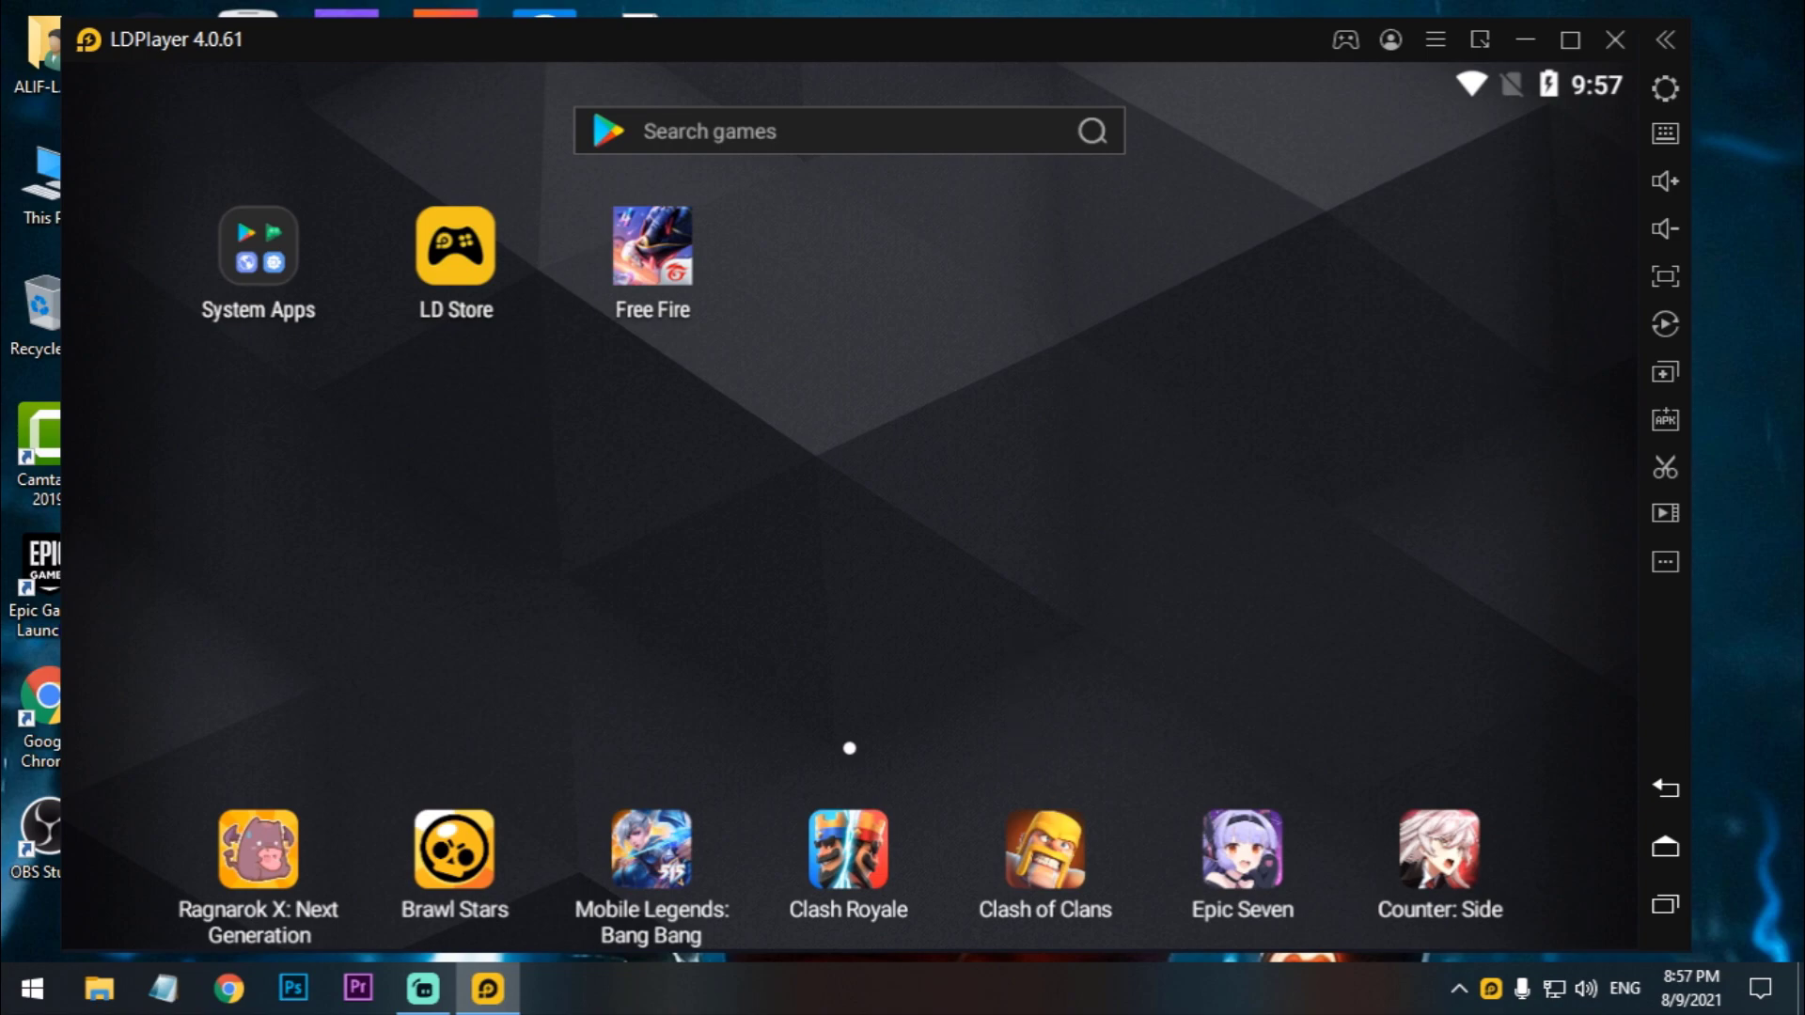
Step: Open Task Manager and examine which apps launch at startup, including the options available for Skype
right_click(873, 987)
left_click(999, 895)
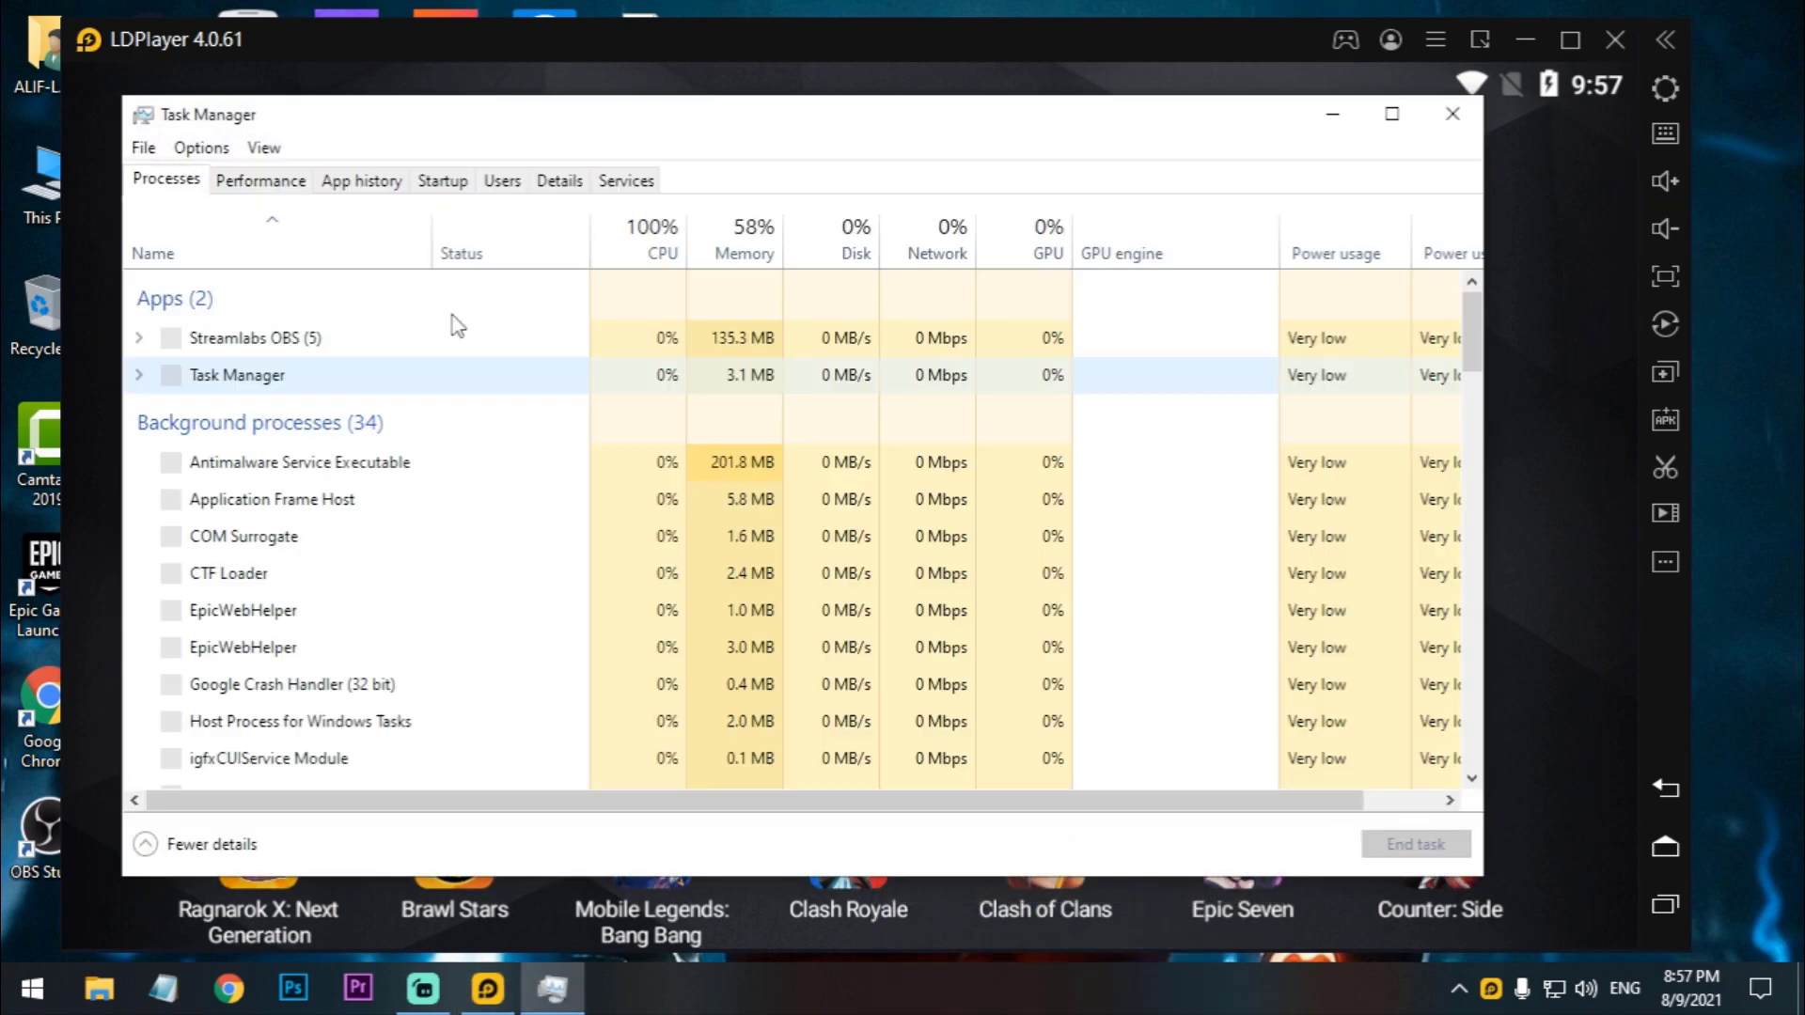
left_click(440, 180)
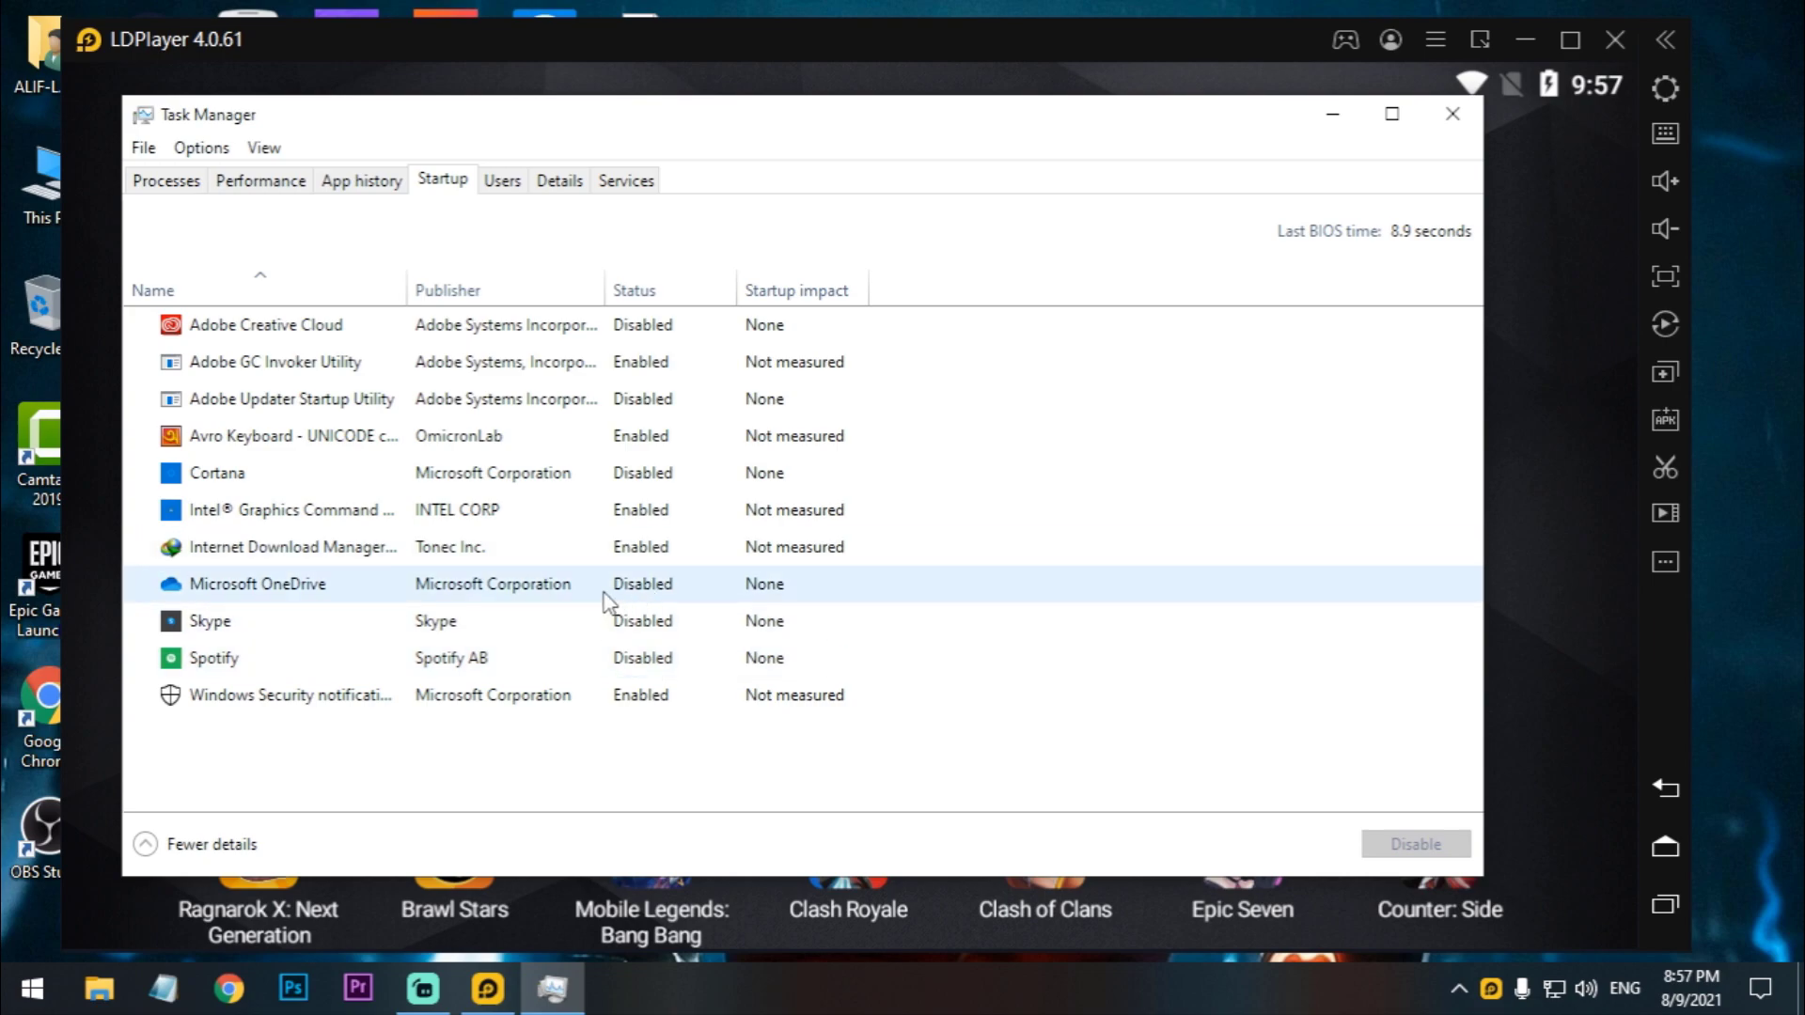
right_click(272, 623)
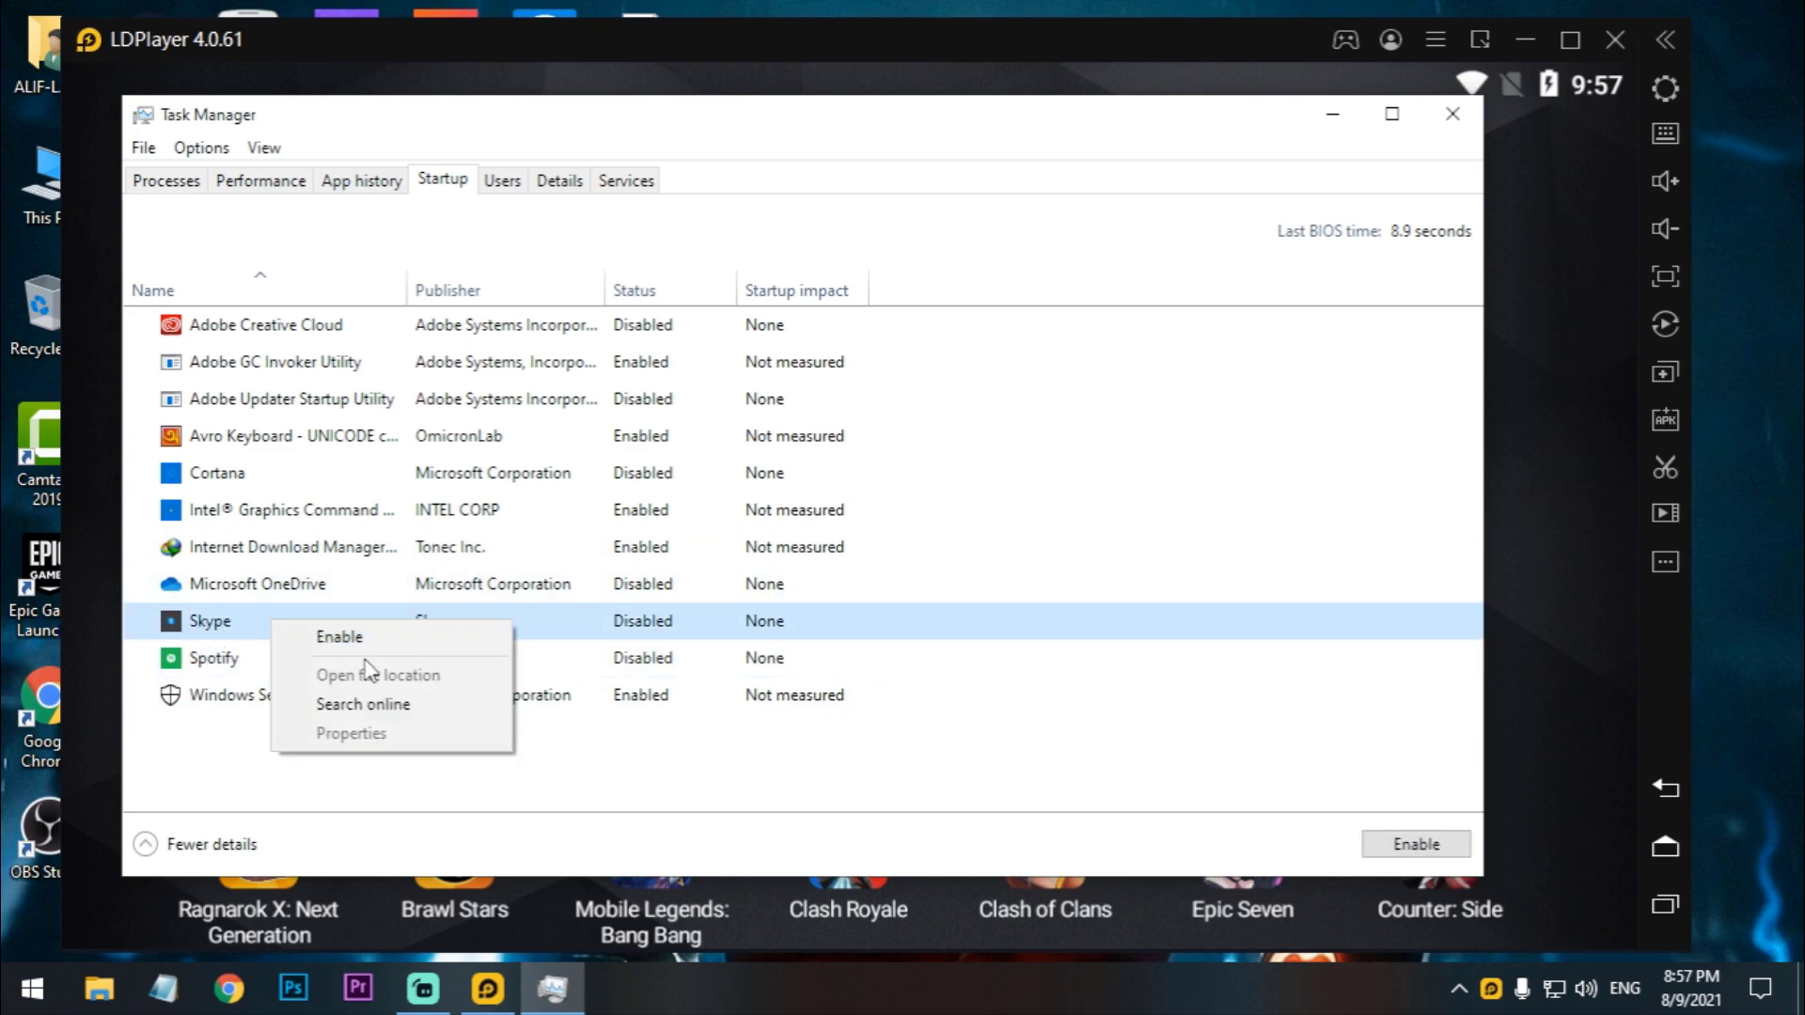
left_click(637, 797)
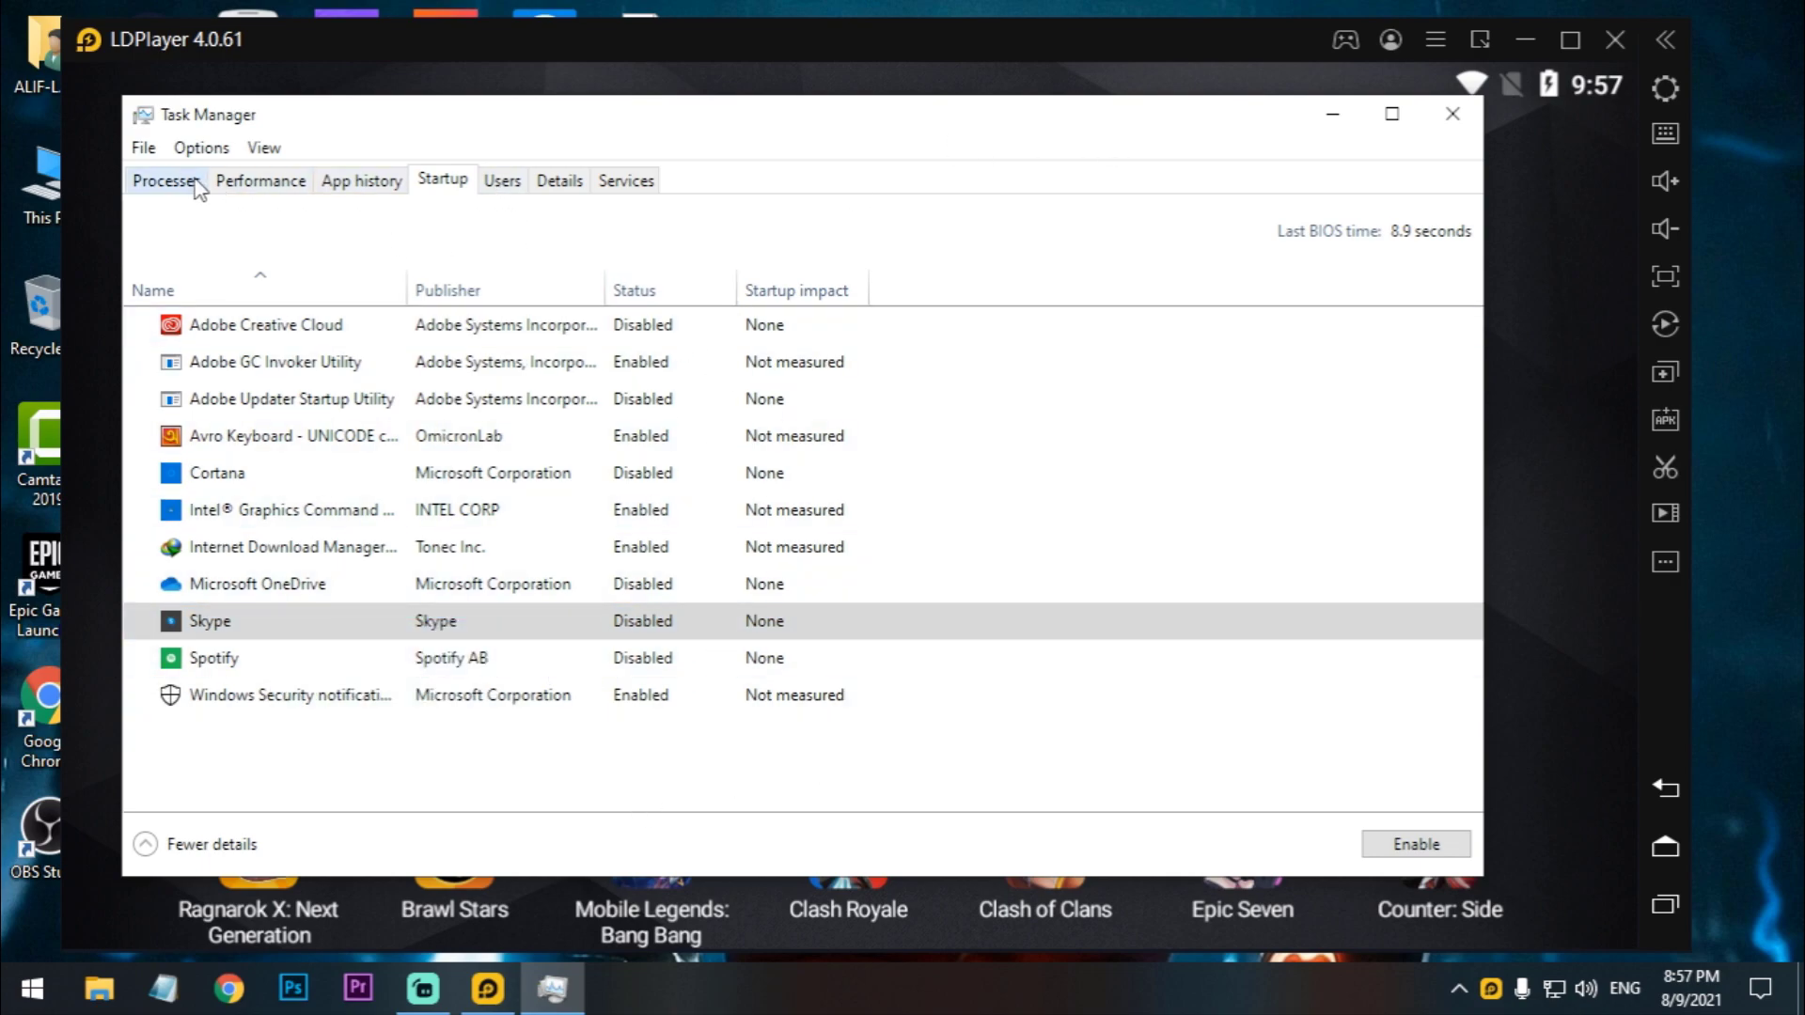
Step: Check the CPU performance details in Task Manager for the virtualization status
left_click(250, 181)
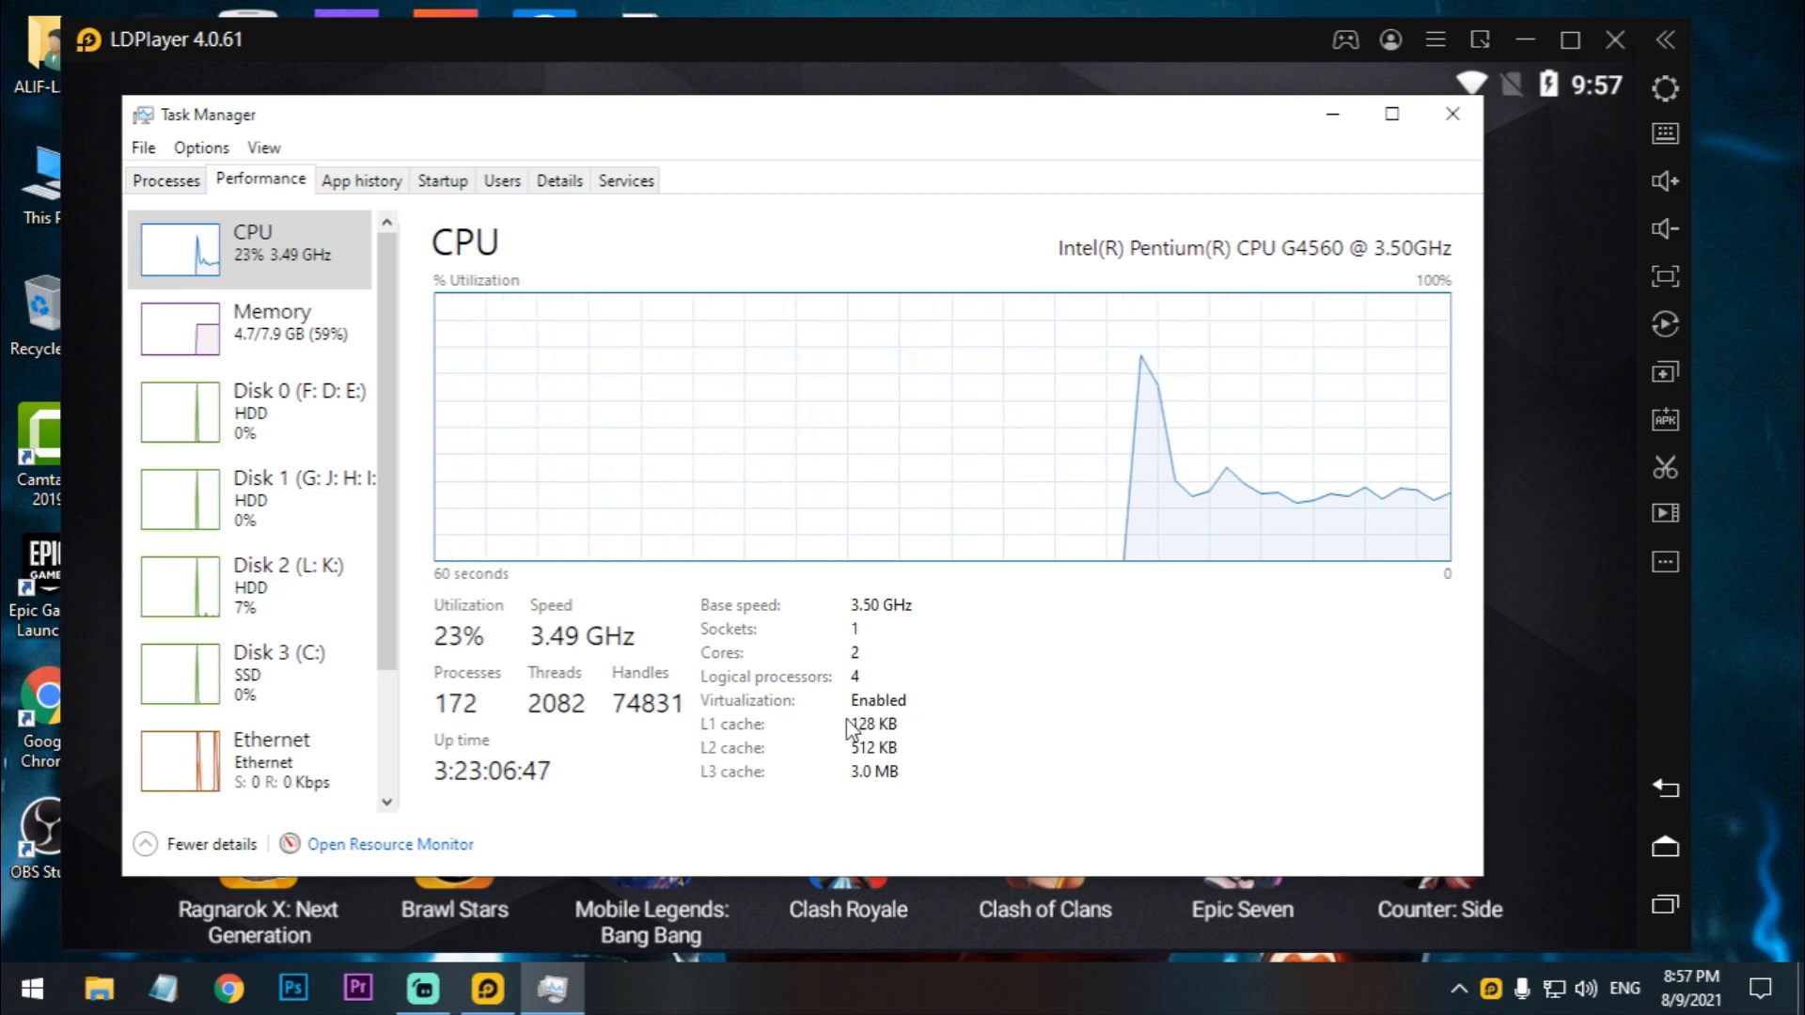
Step: Close Task Manager, open the LDPlayer settings and set the CPU to 2 cores (Recommended)
left_click(1452, 114)
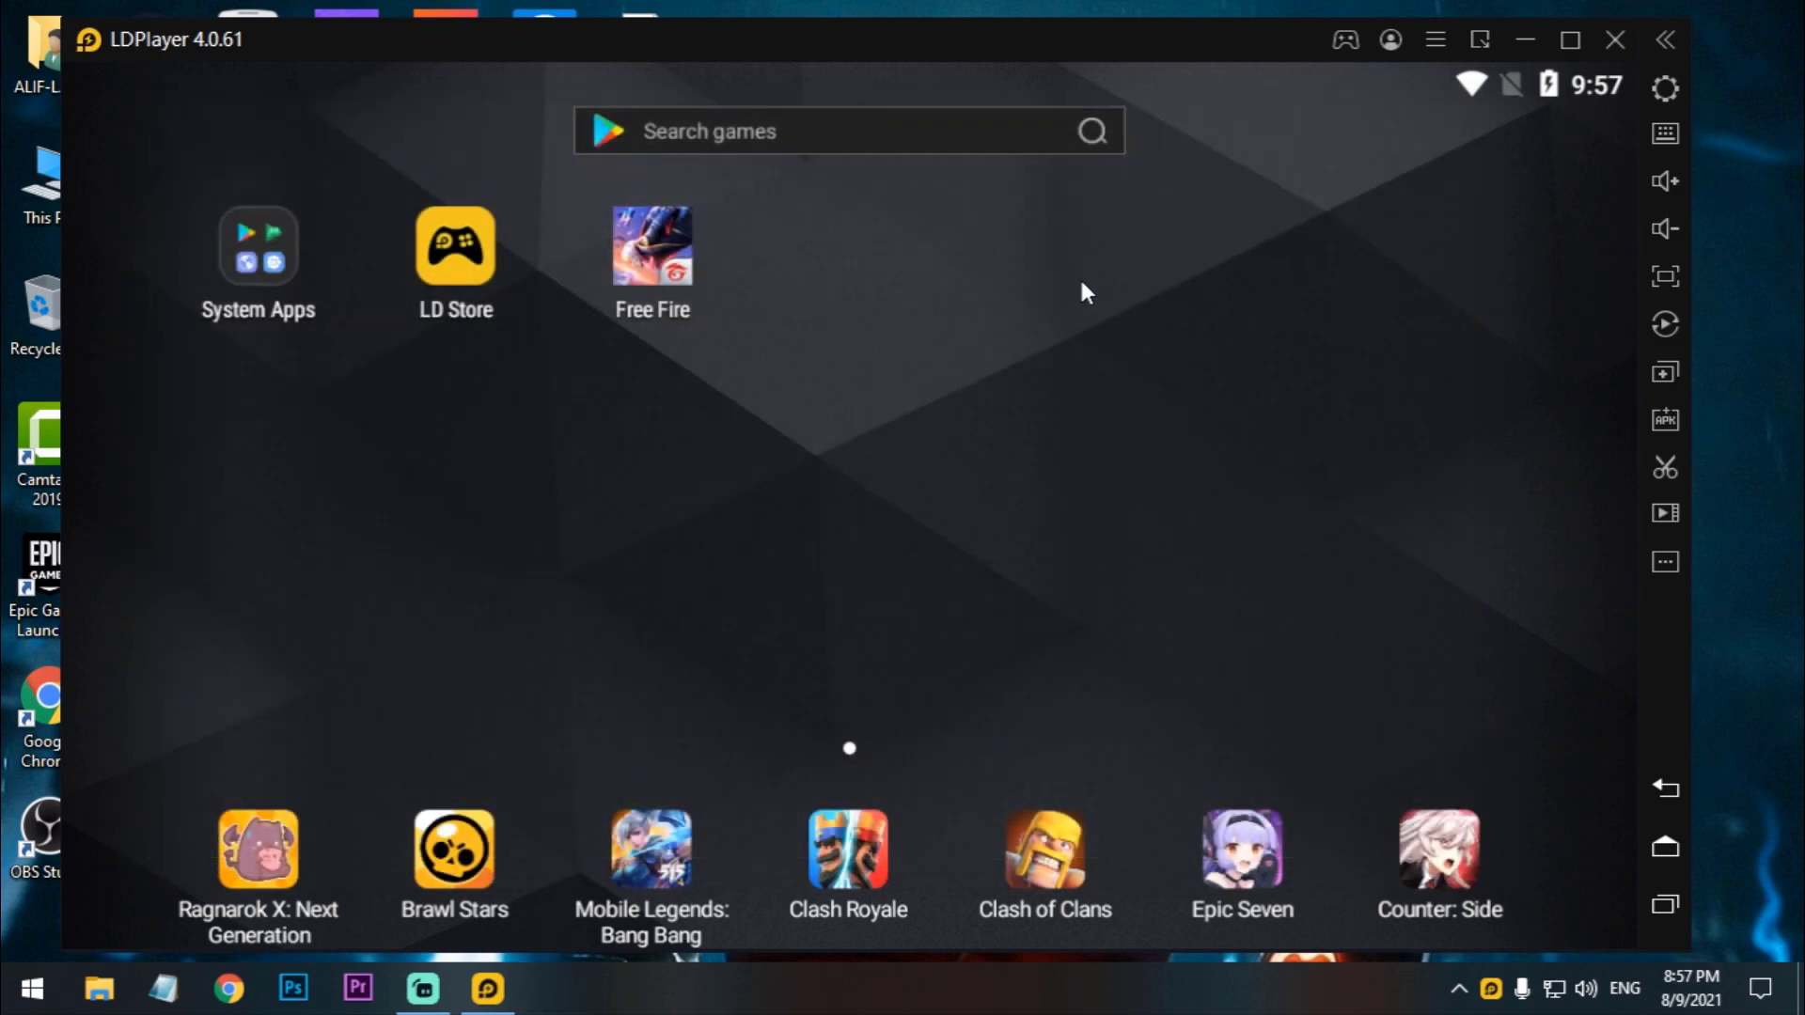
left_click(1433, 44)
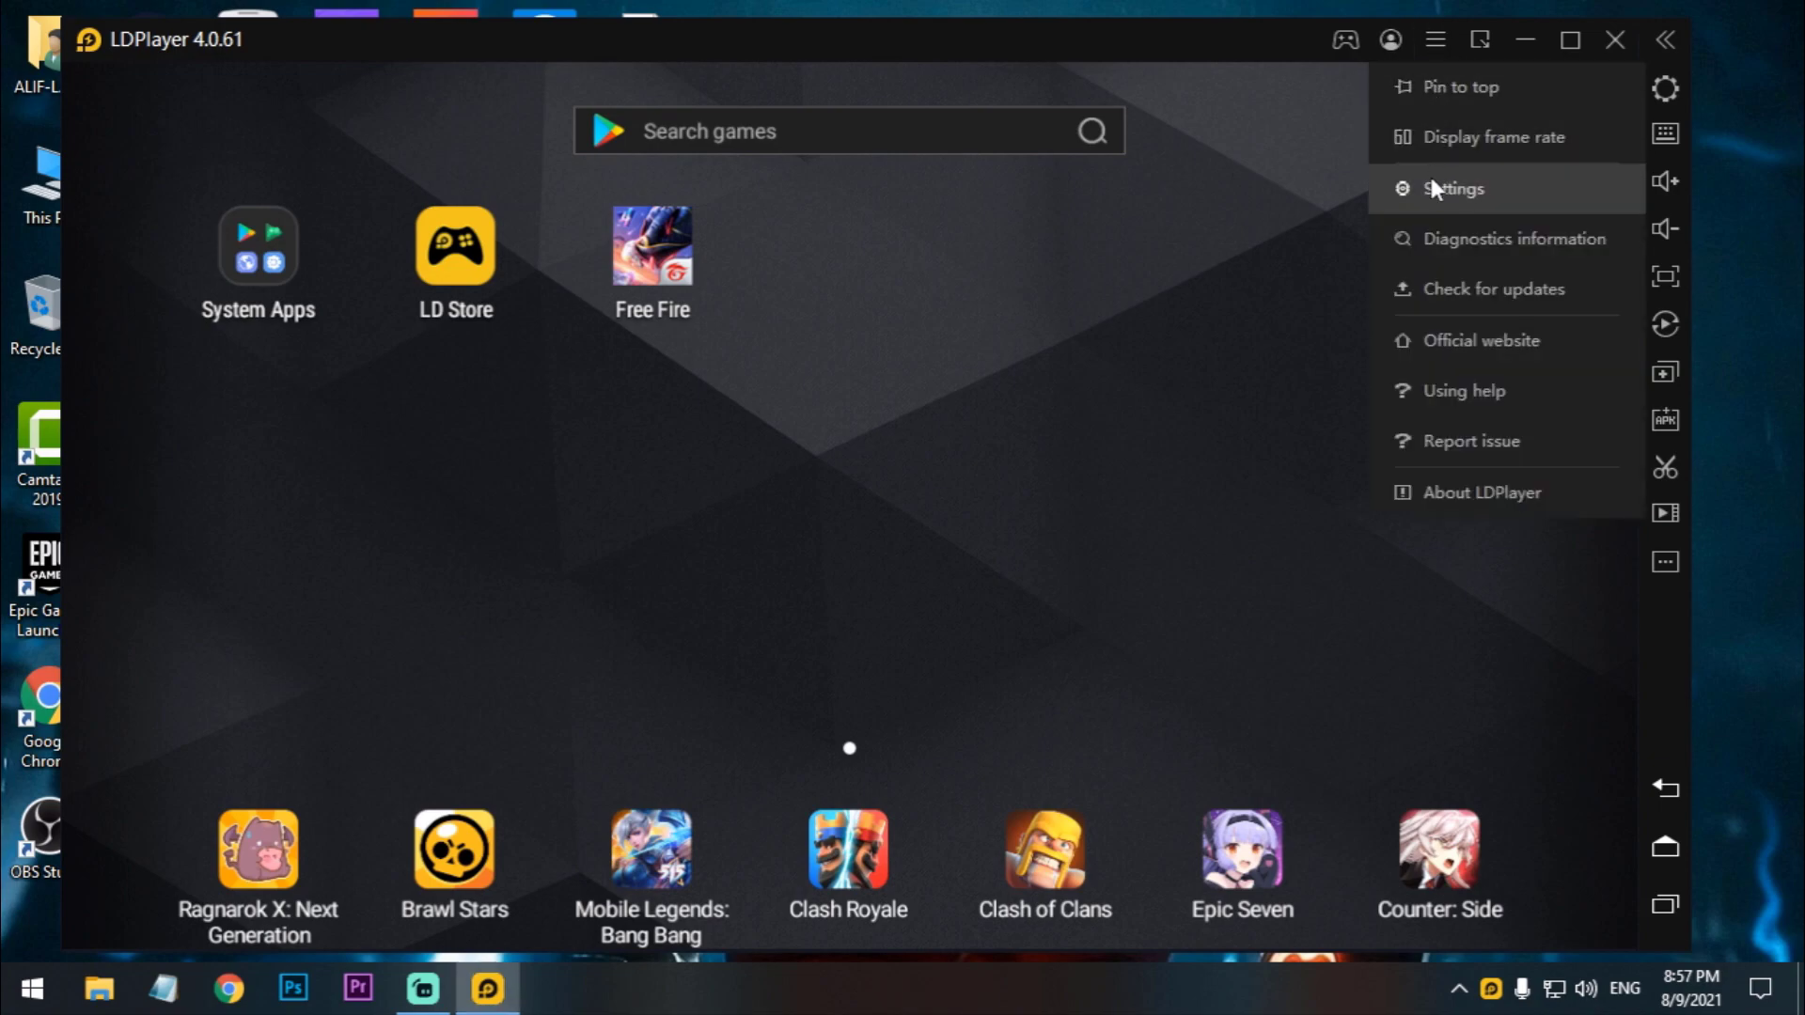
left_click(1514, 194)
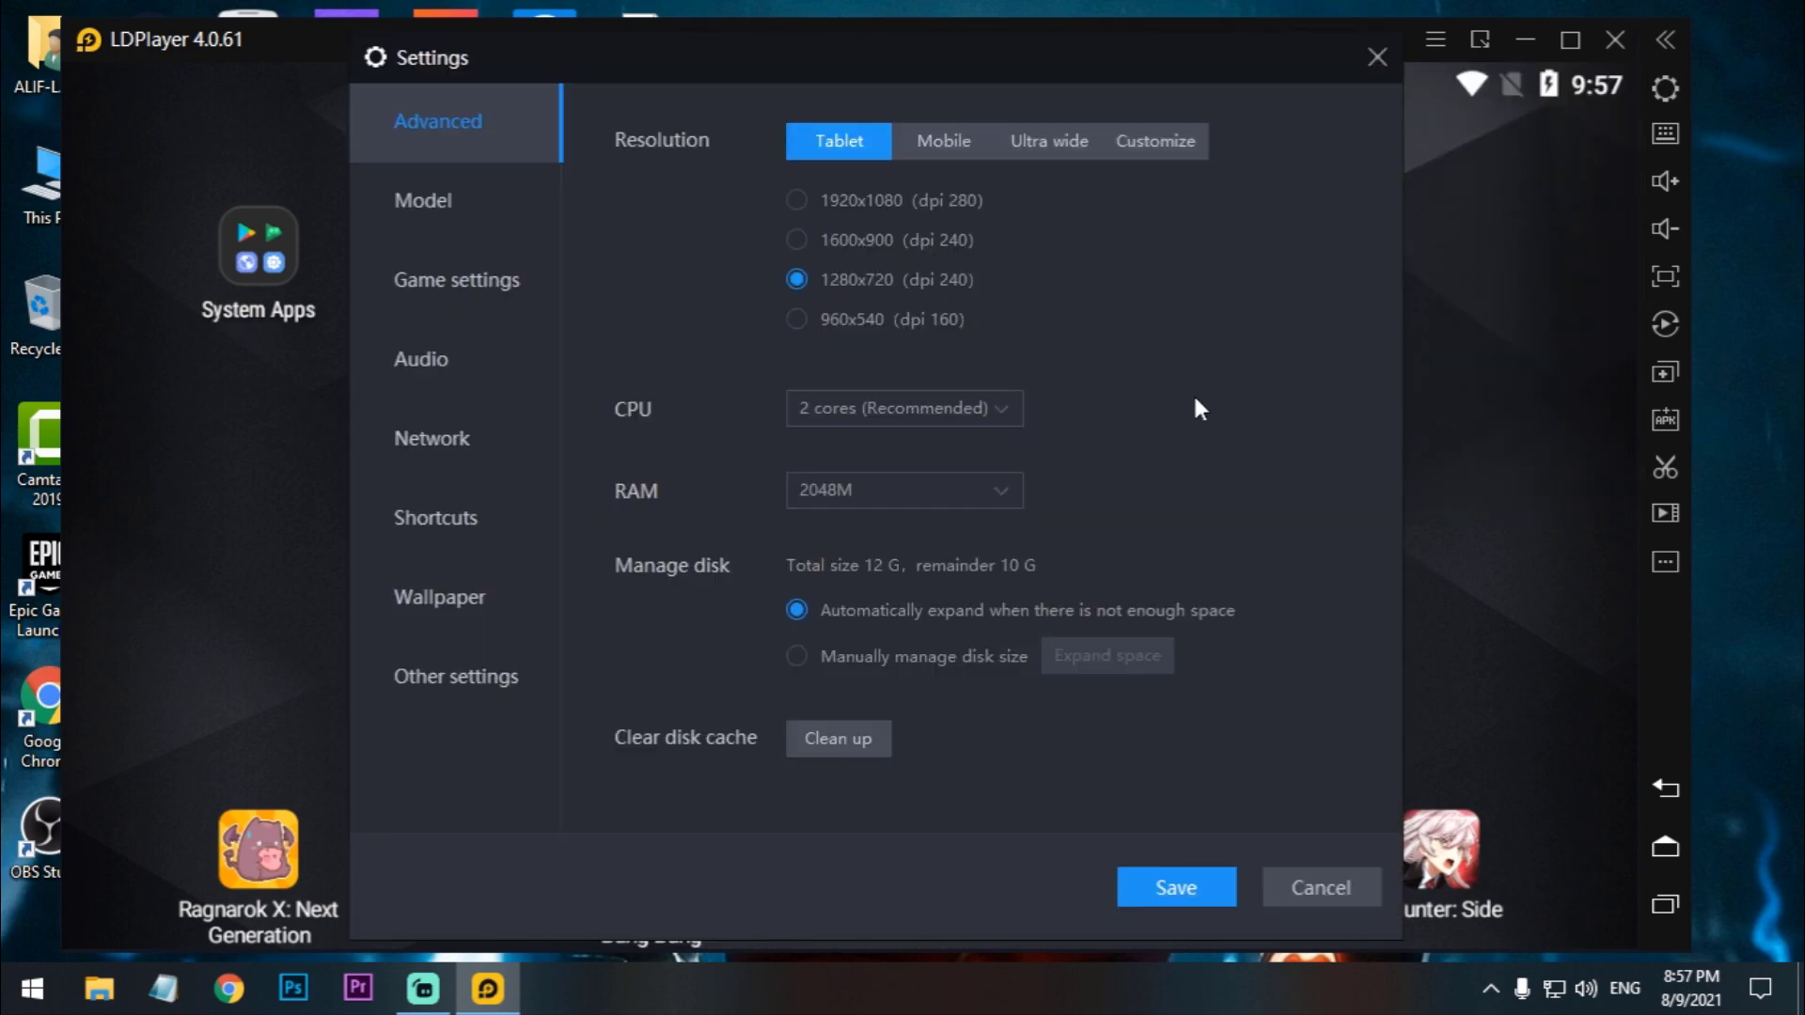
left_click(917, 409)
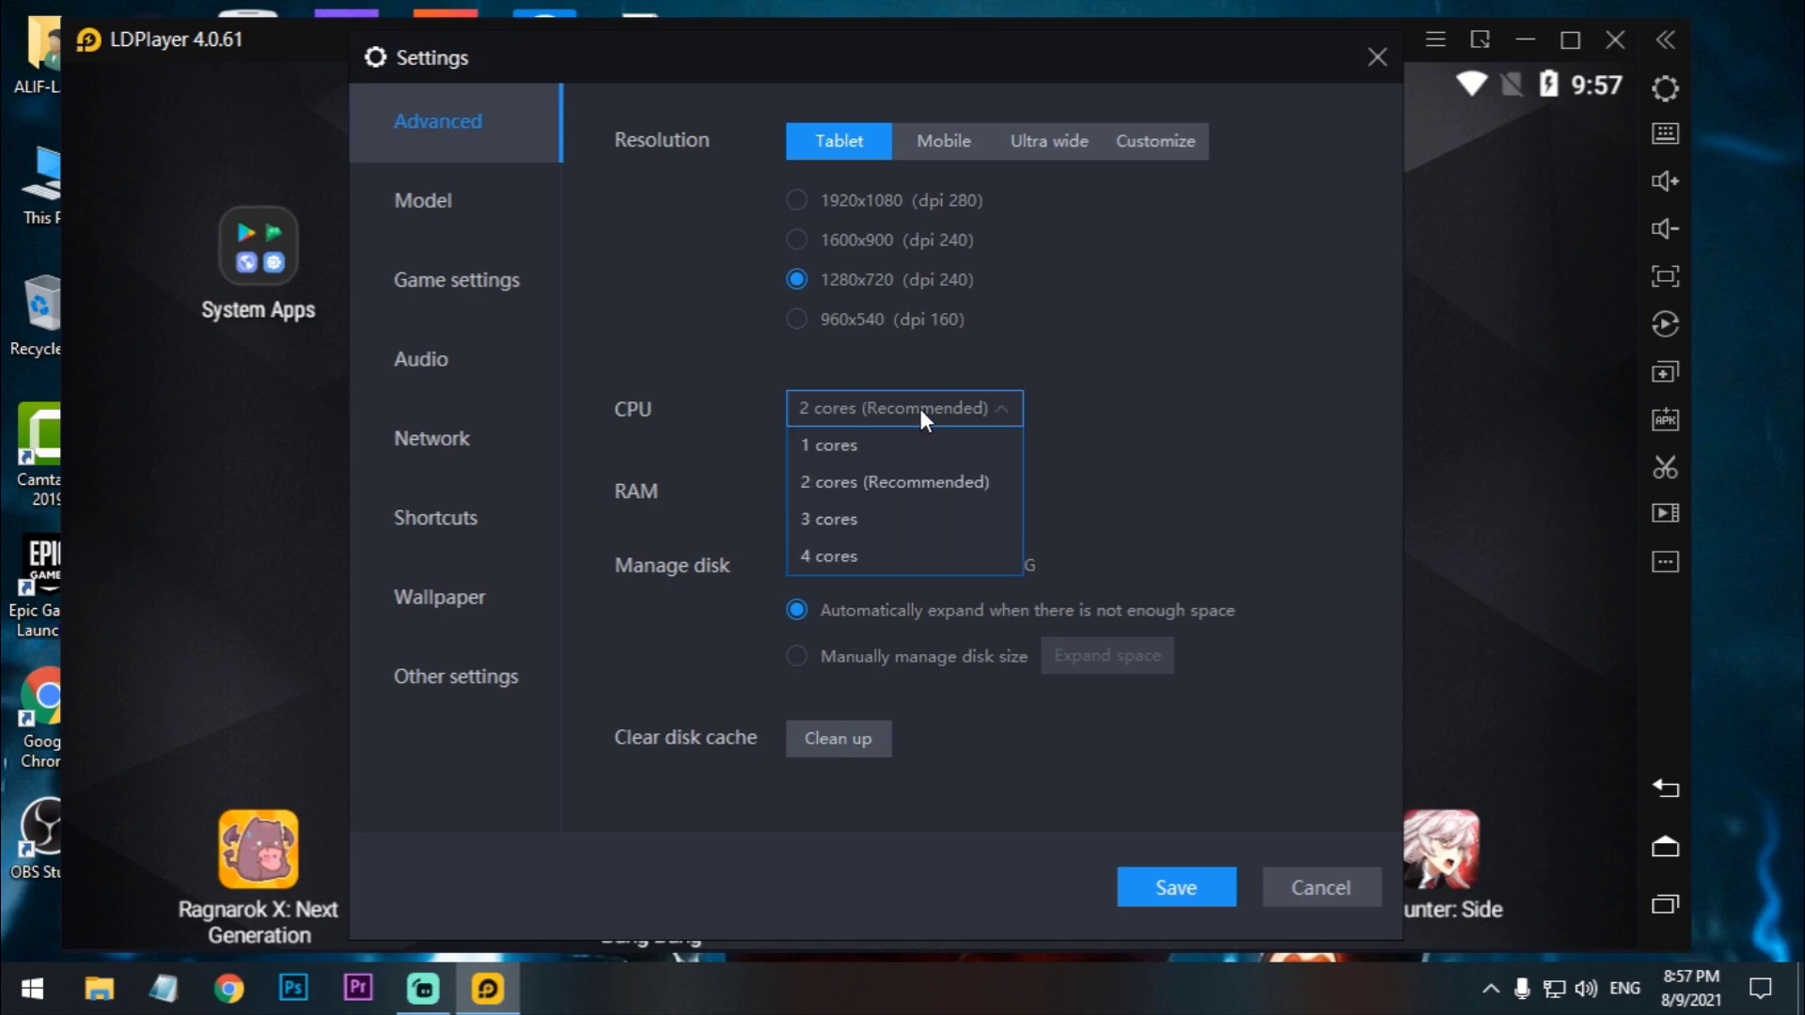
left_click(902, 487)
Step: Set the emulator's RAM to 2048M and look through the higher RAM options
left_click(983, 485)
left_click_drag(1021, 547, 1019, 695)
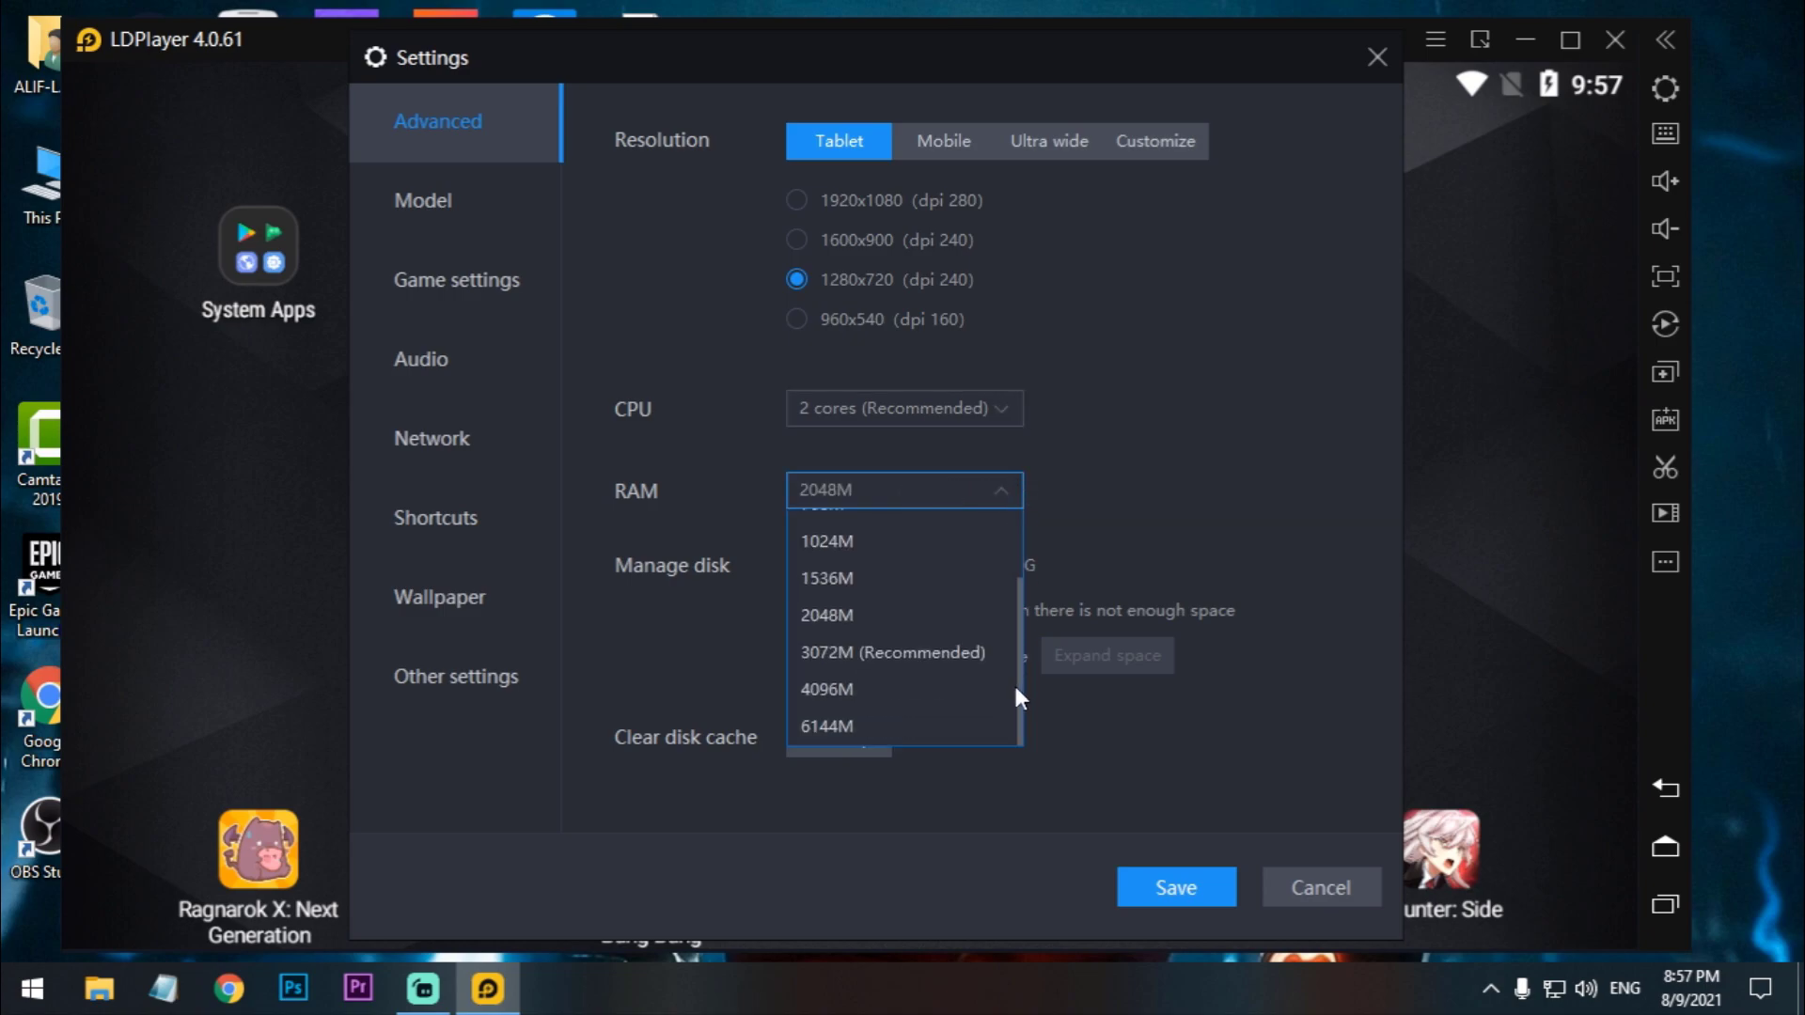
left_click(851, 613)
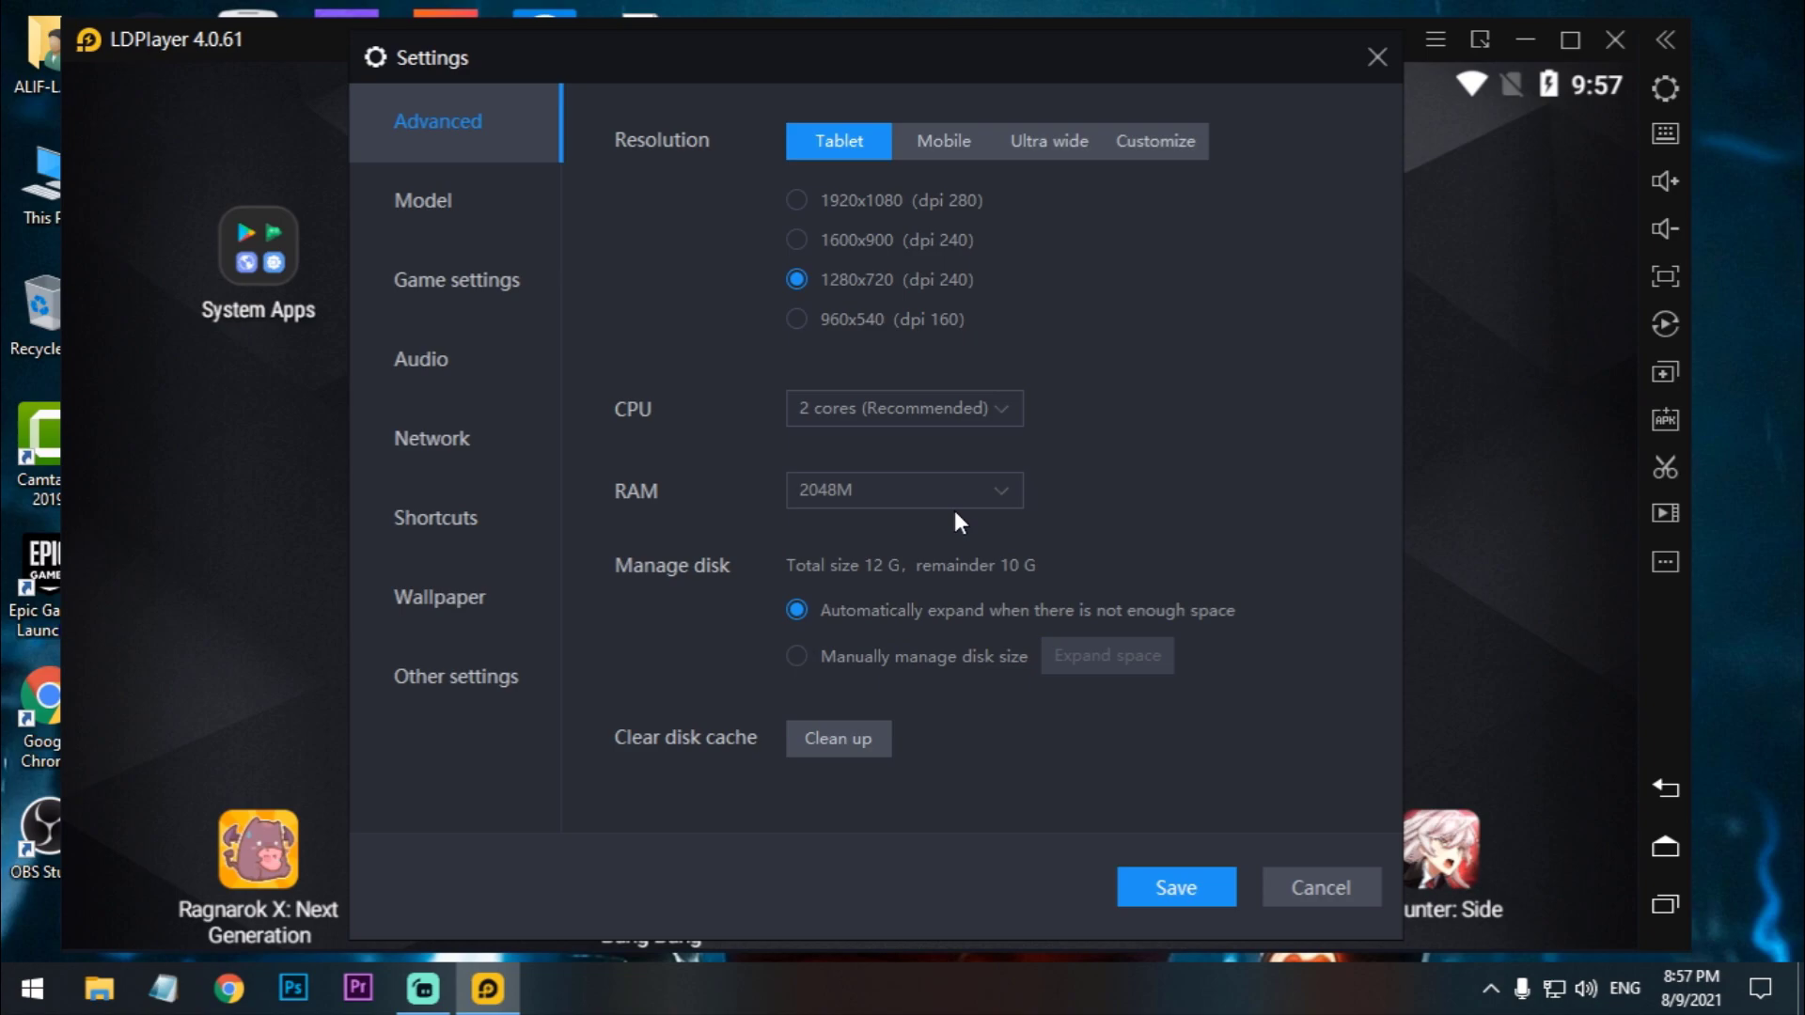
left_click(1015, 487)
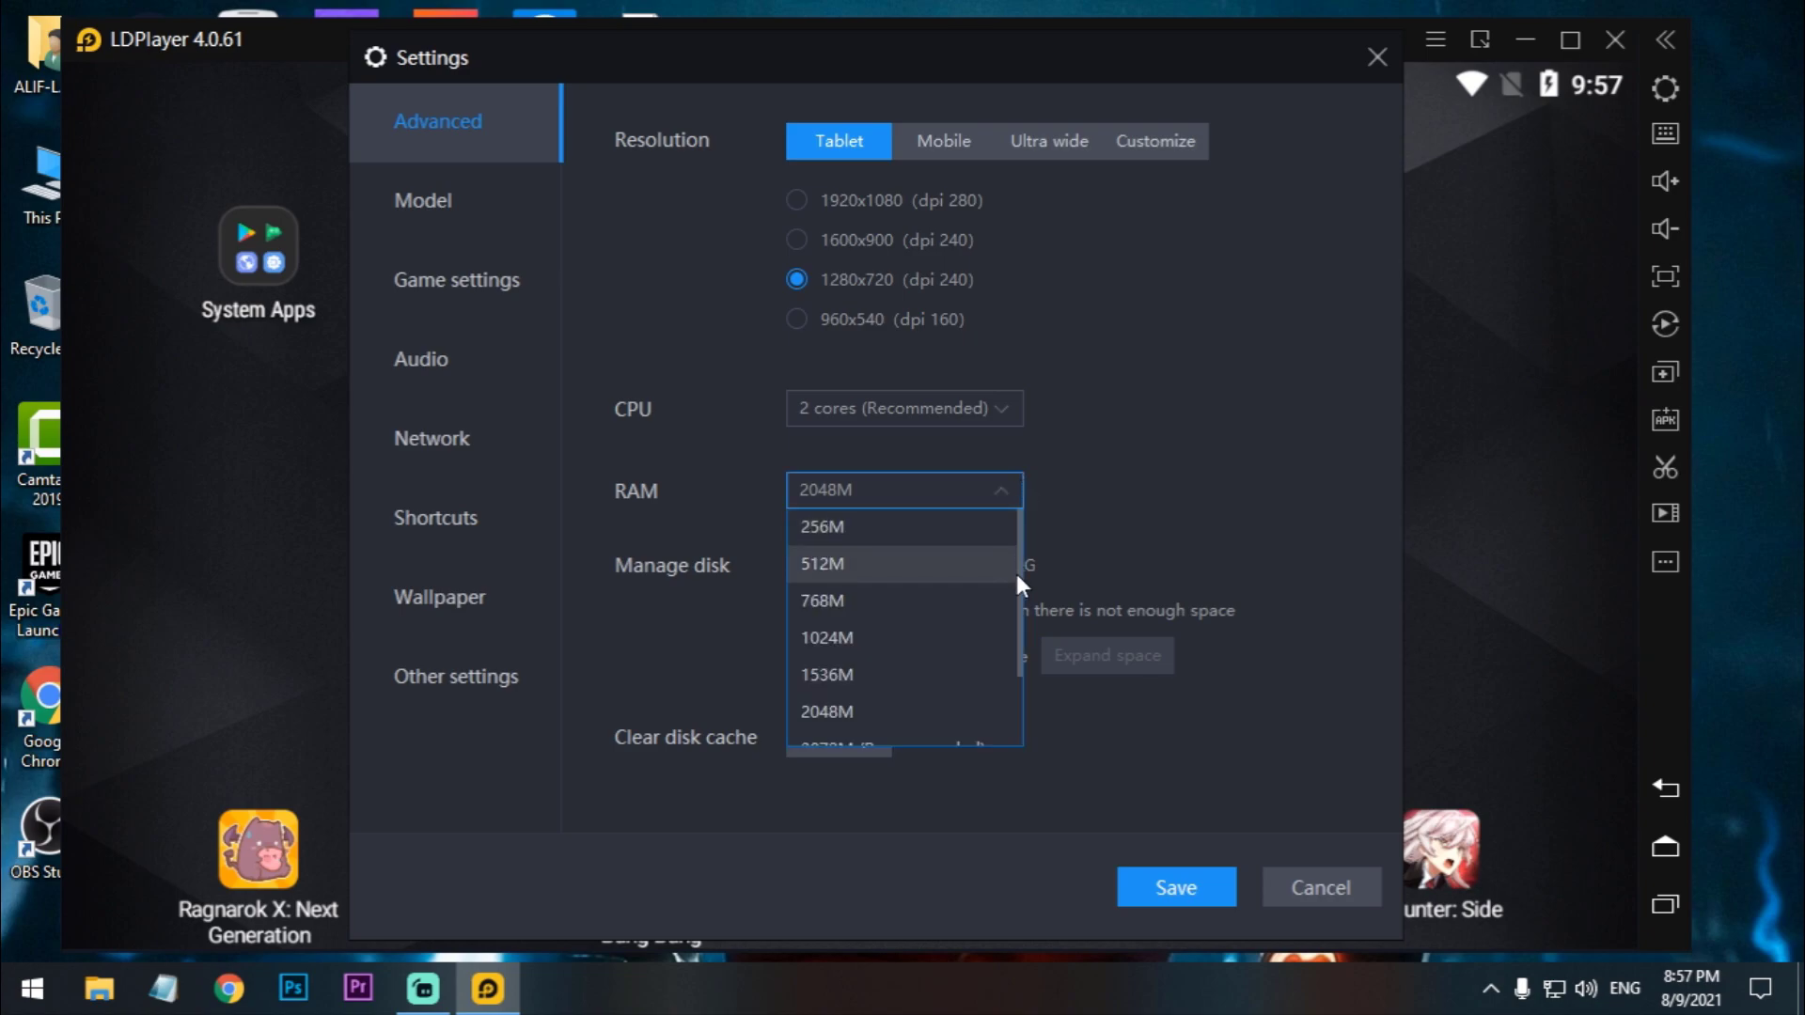
left_click_drag(1021, 552, 1013, 701)
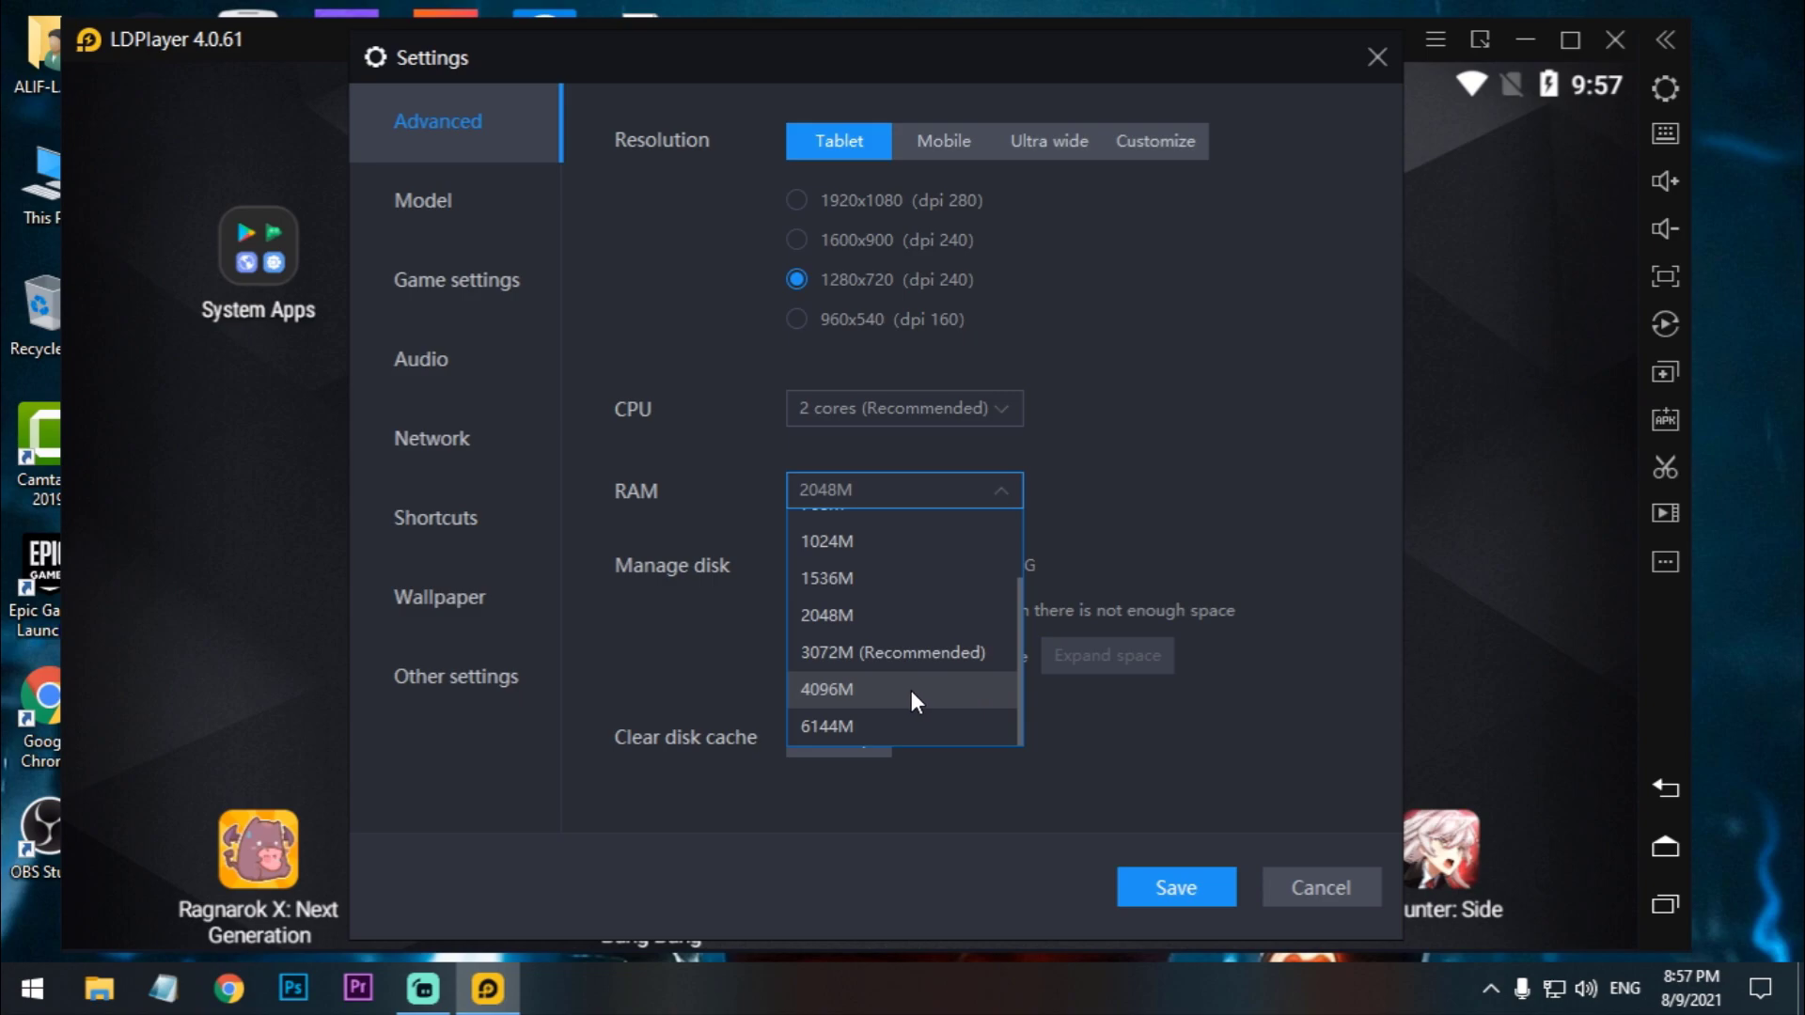
left_click(1050, 550)
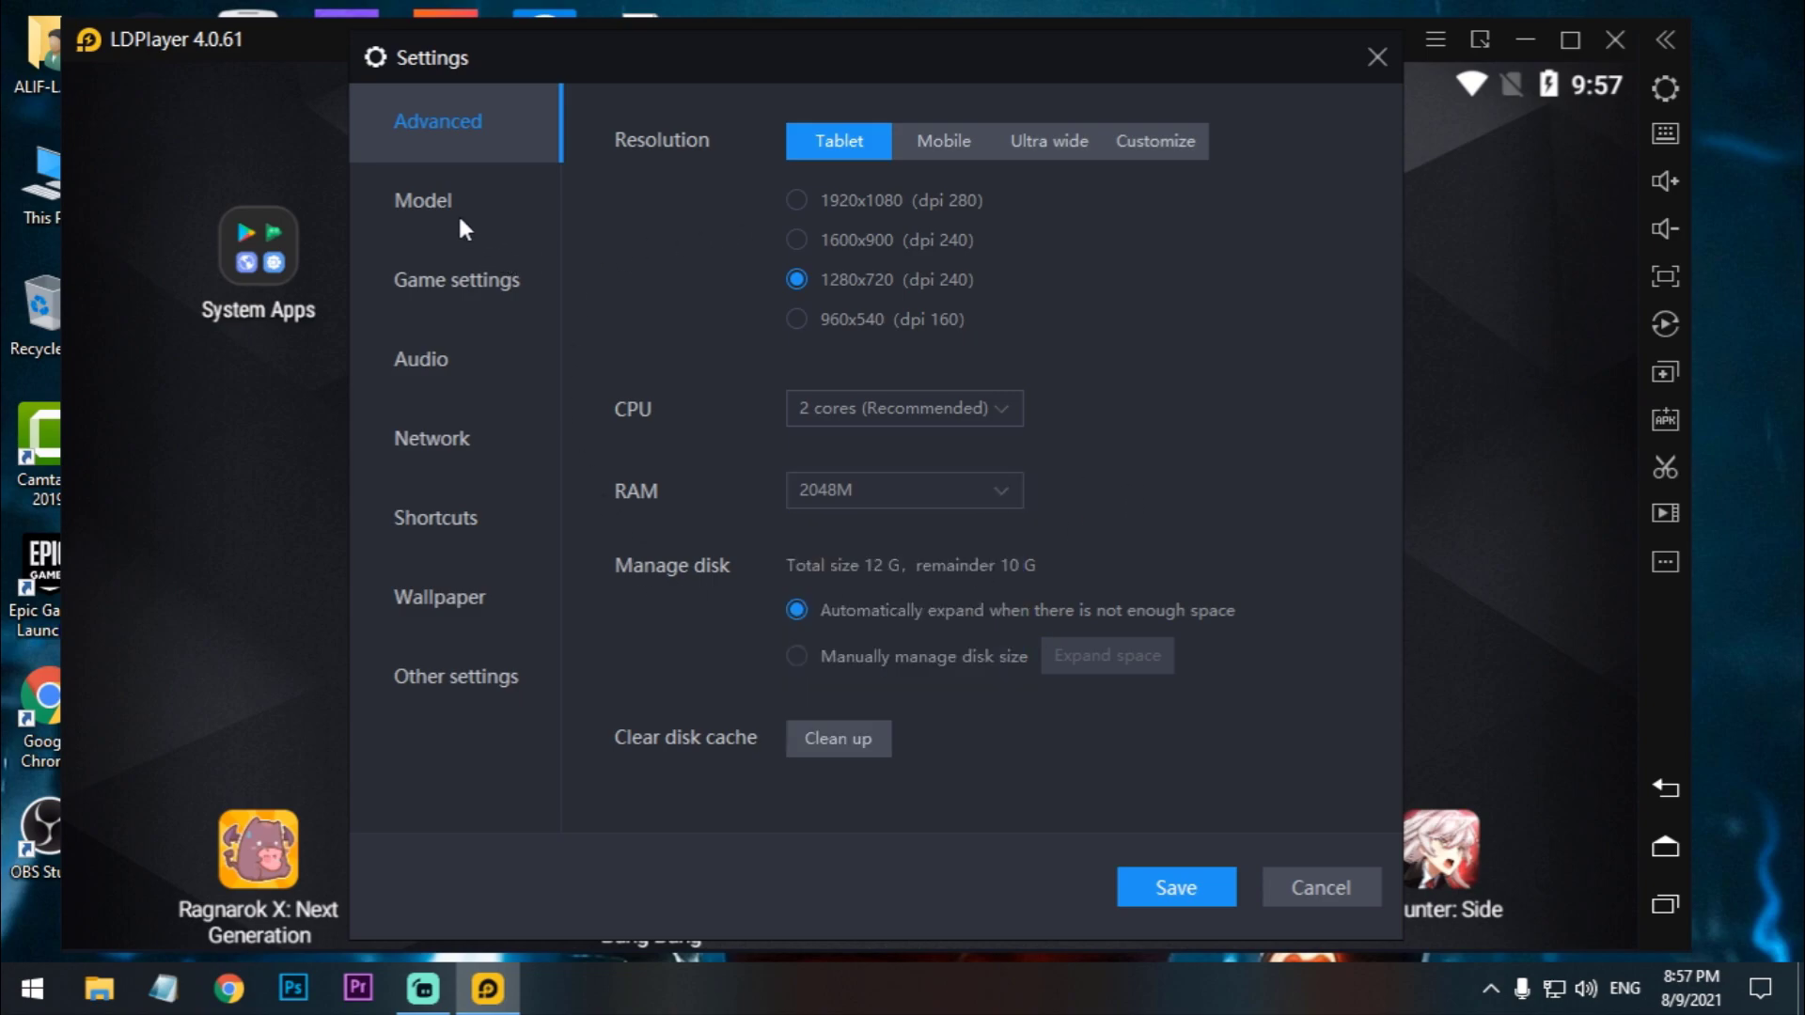
Step: Choose ROG Phone II as the preset device model in the emulator's Model settings
left_click(438, 197)
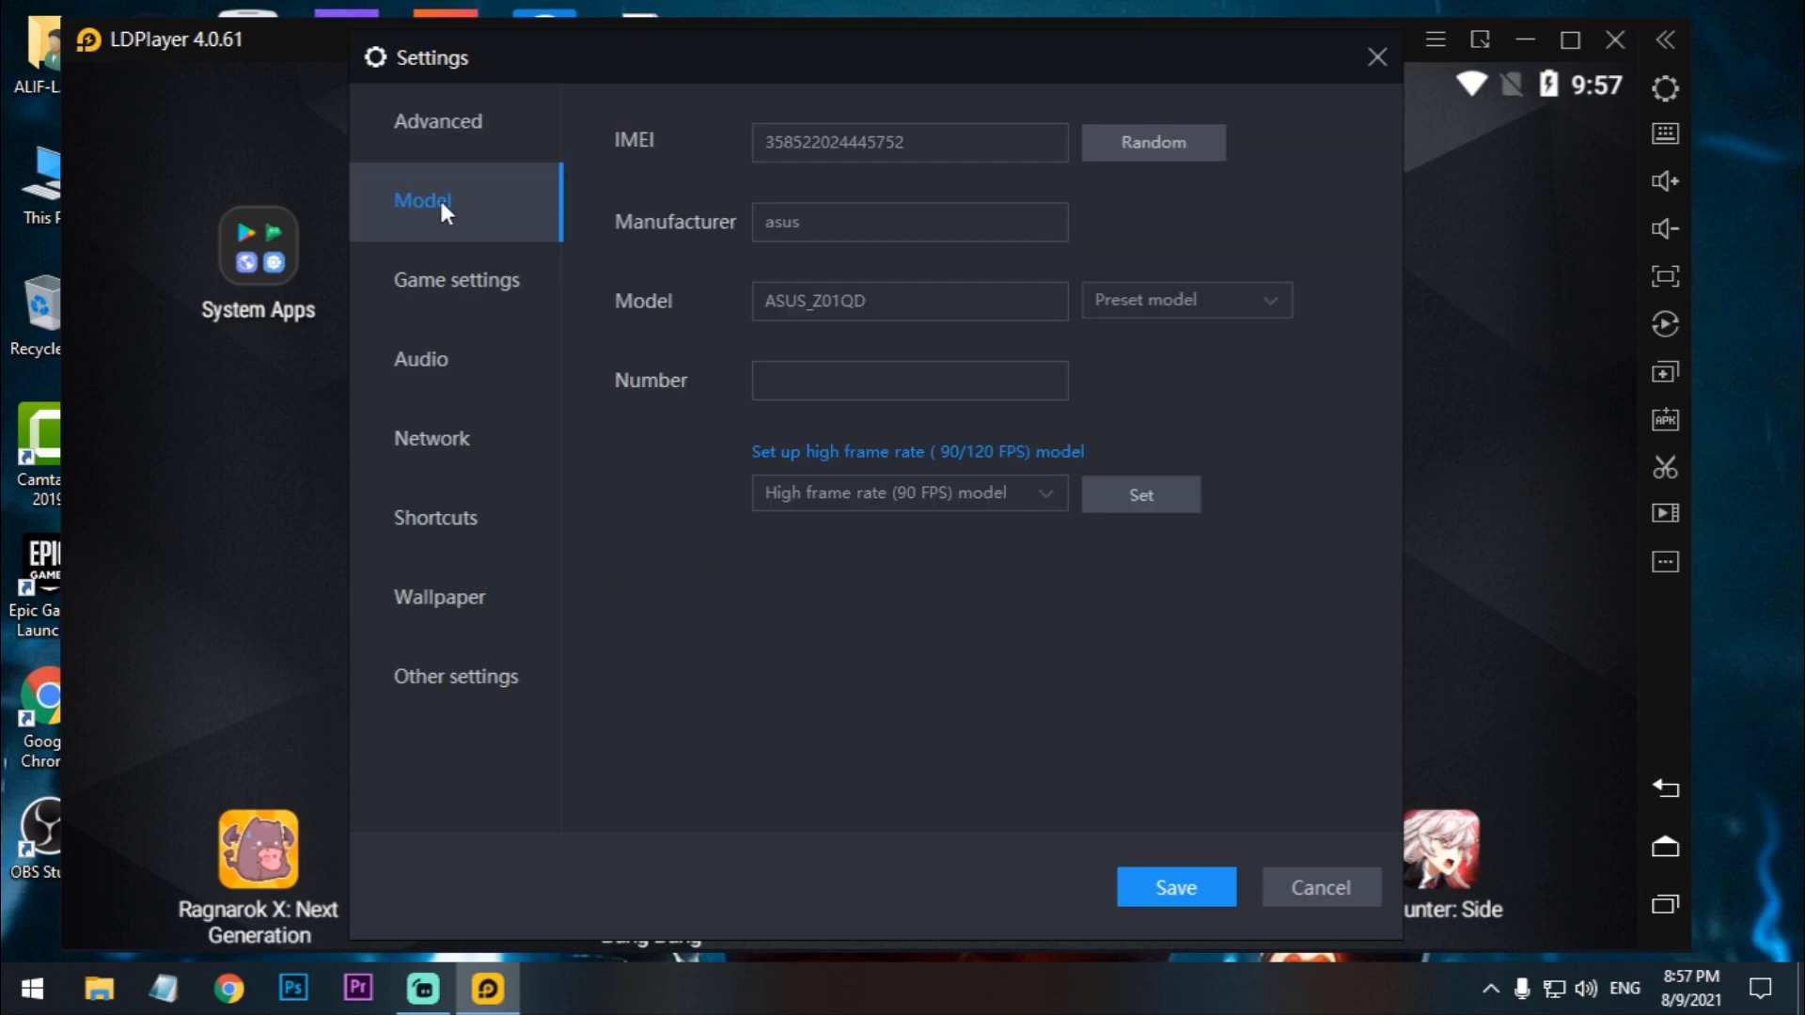
left_click(1241, 299)
left_click_drag(1288, 385, 1282, 534)
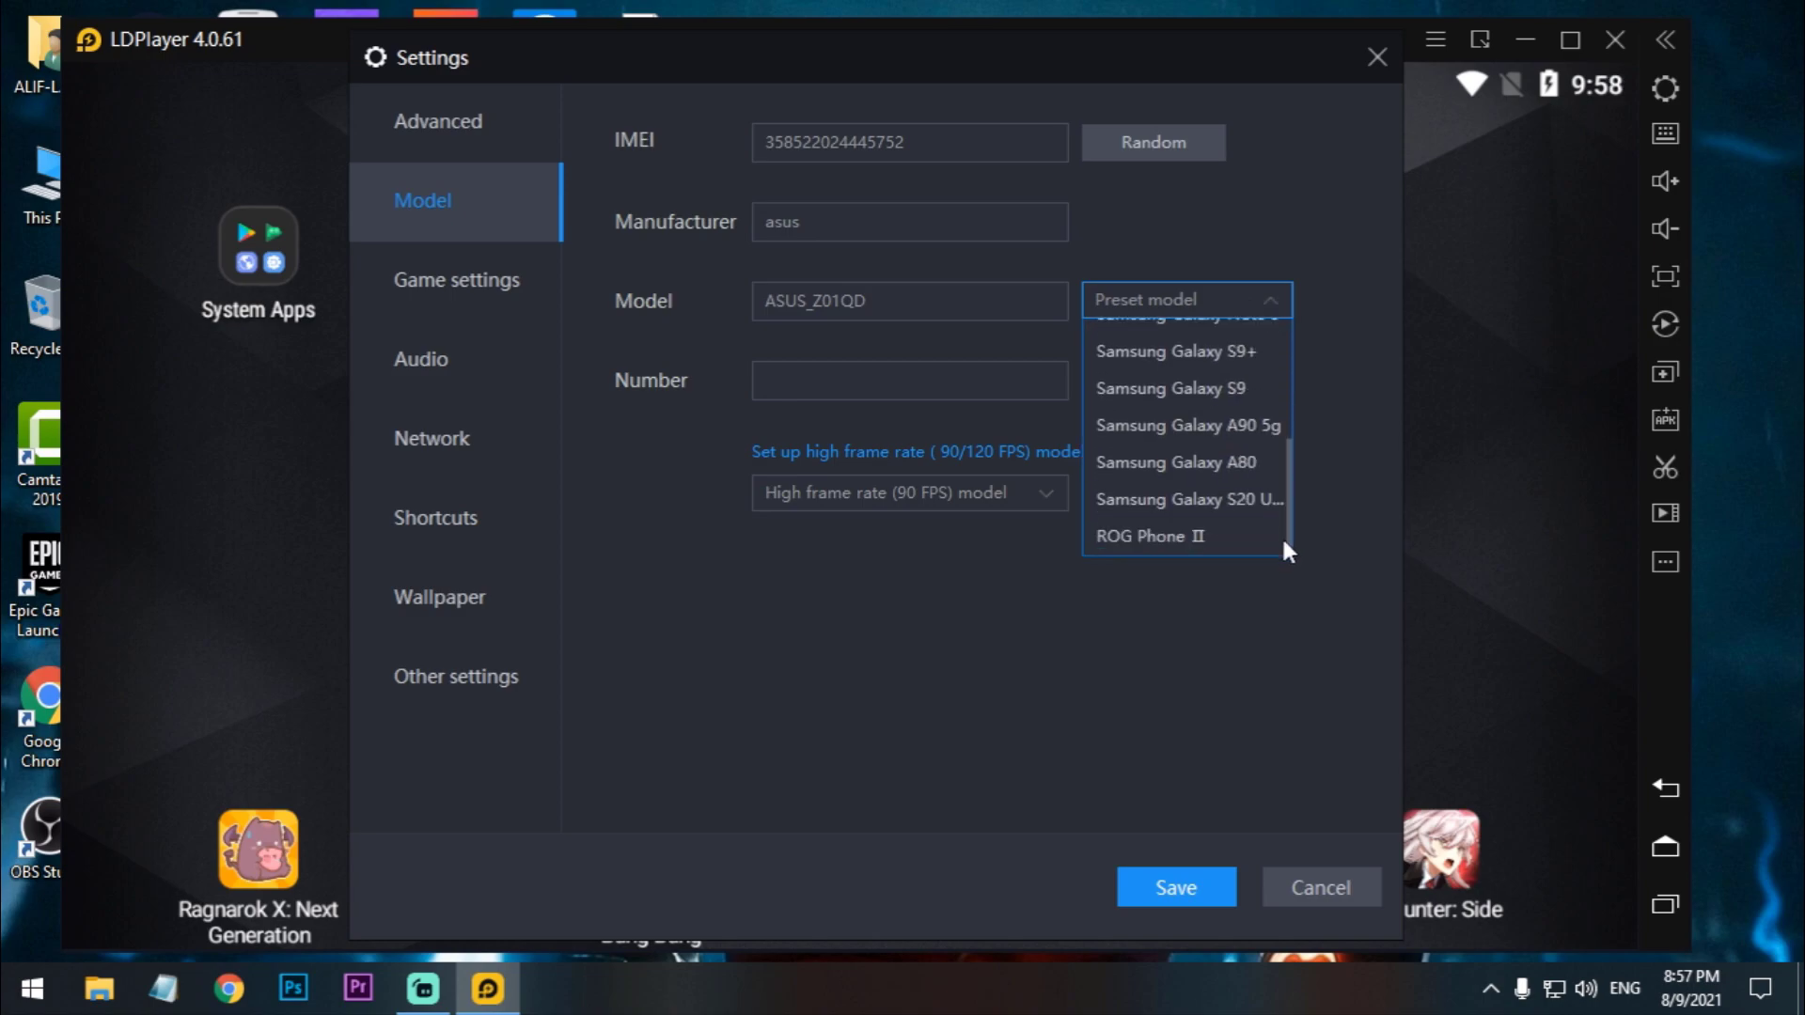
left_click(1171, 536)
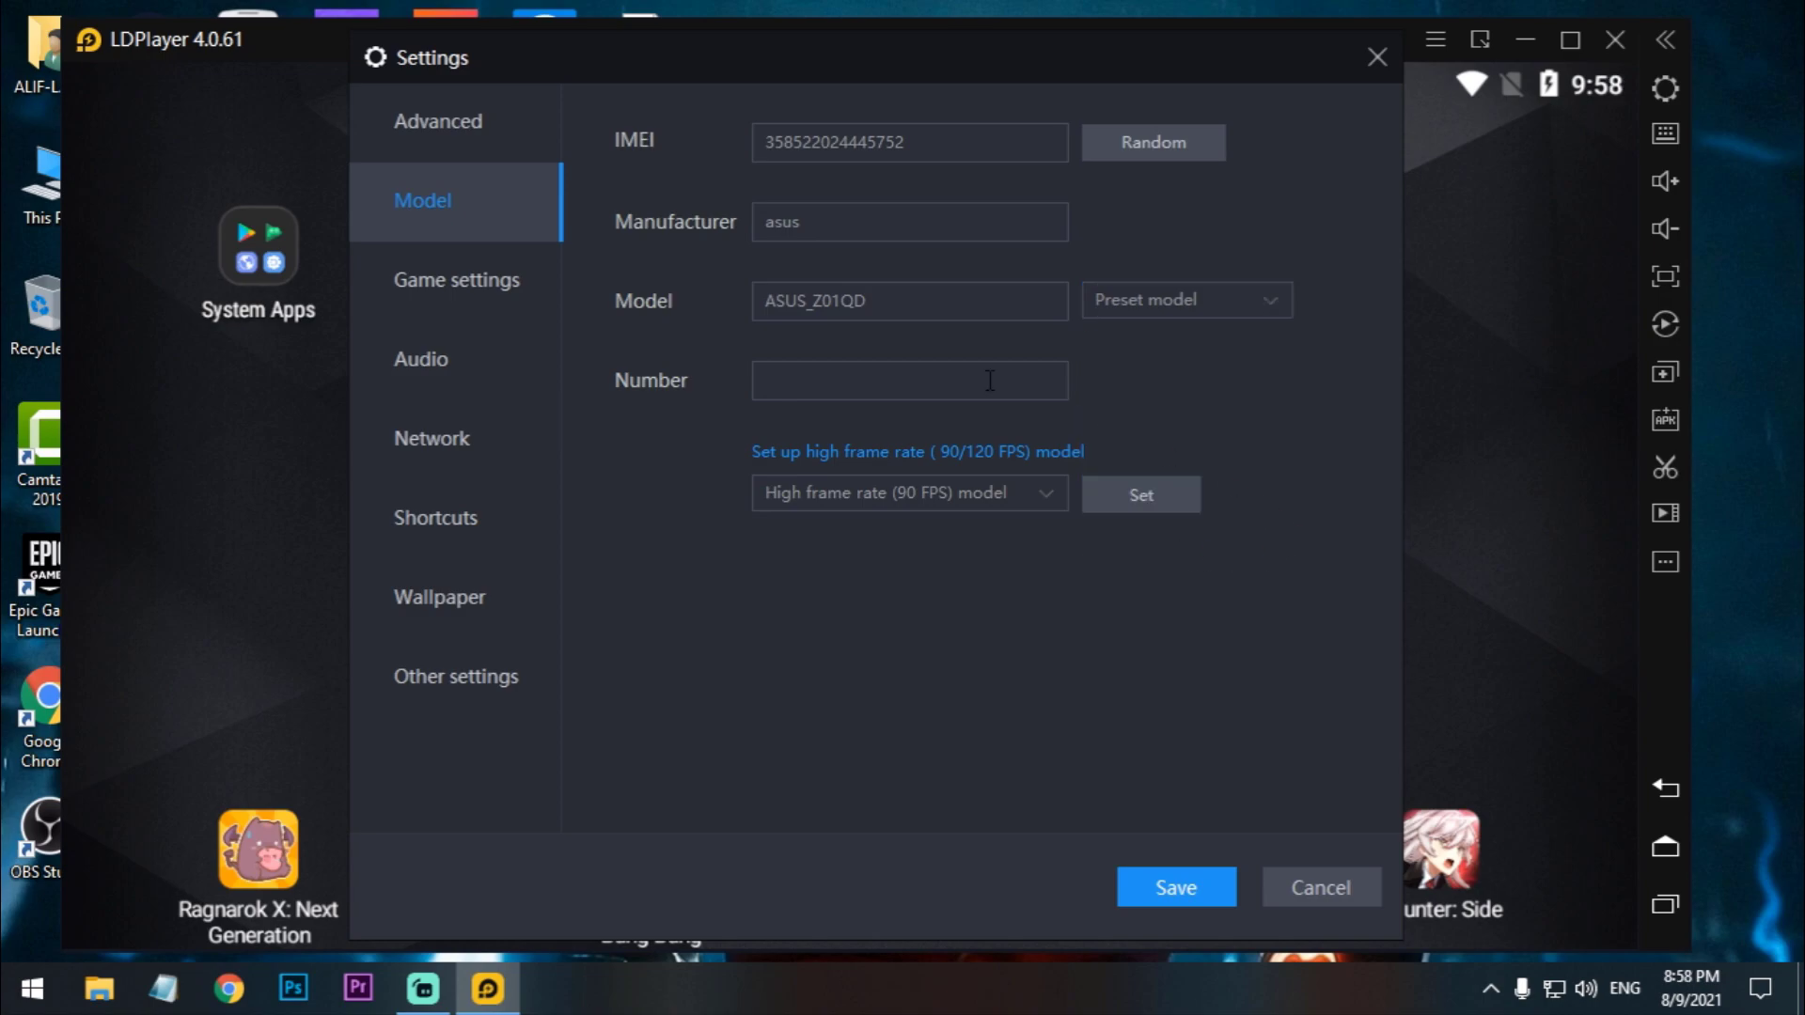
Step: In the Game settings, set the frame rate to 120 FPS and toggle the Enable high frame rate option
left_click(520, 277)
left_click(1031, 144)
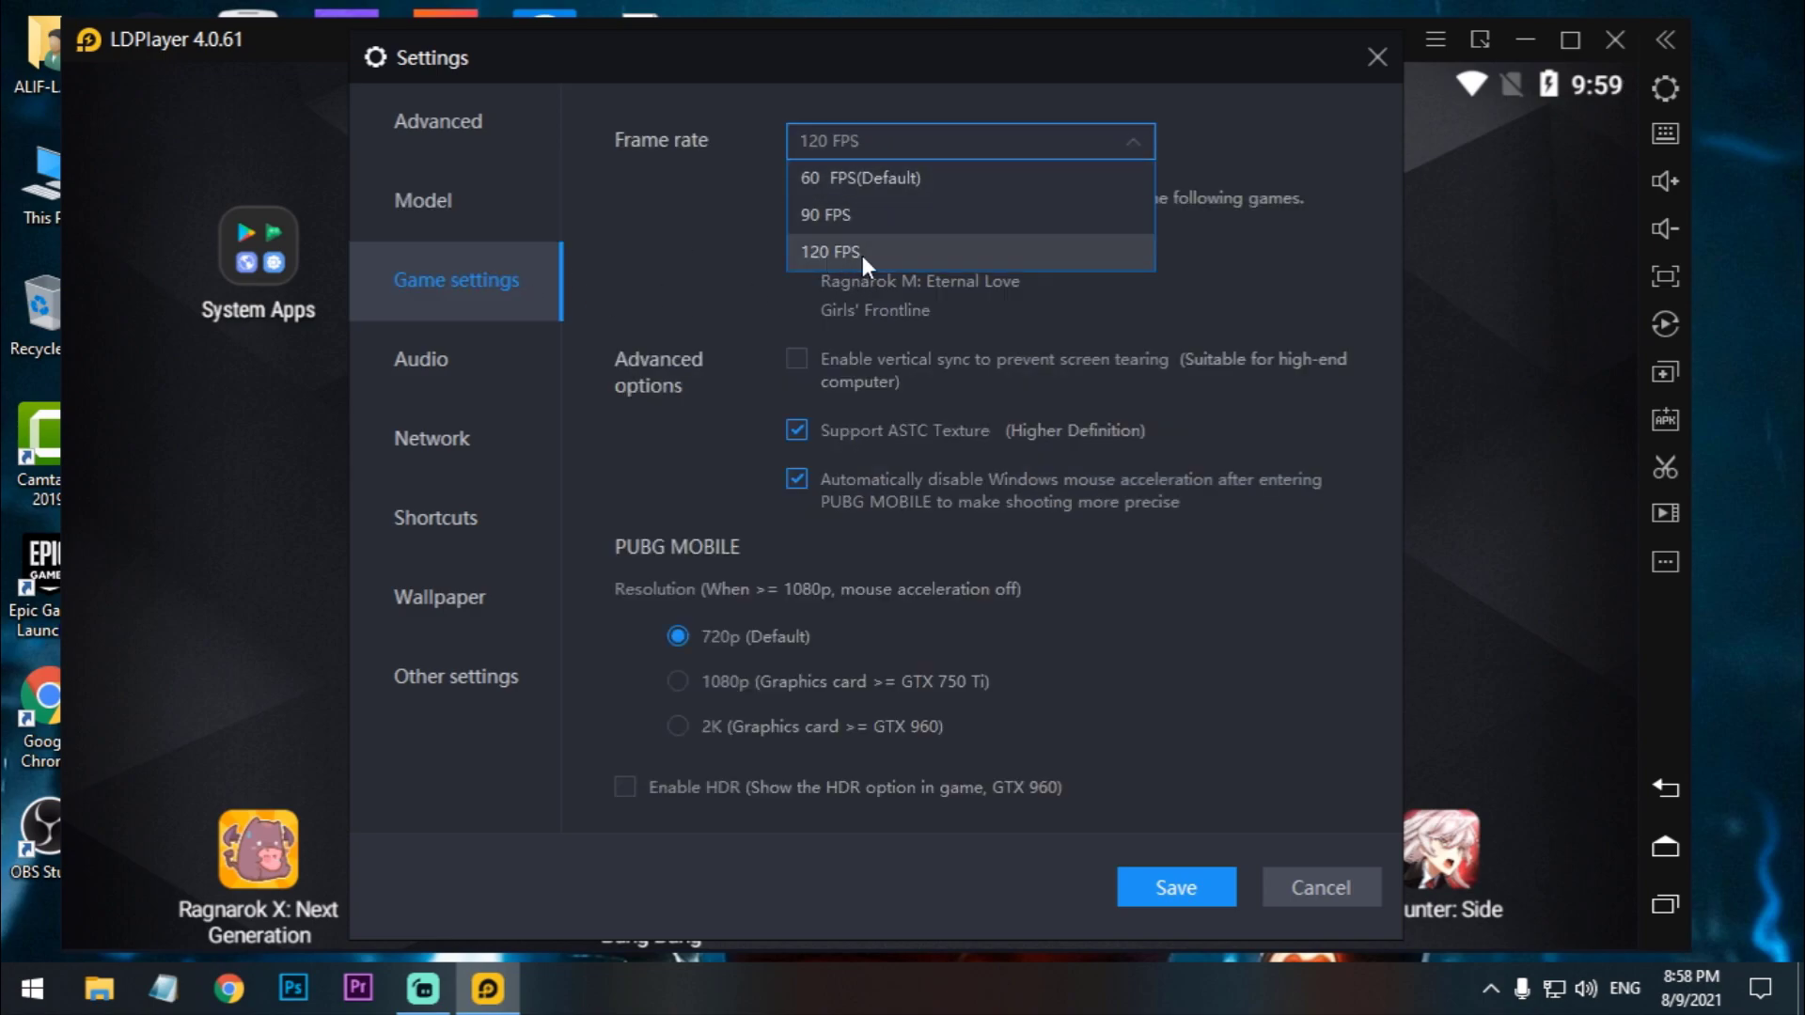
left_click(831, 255)
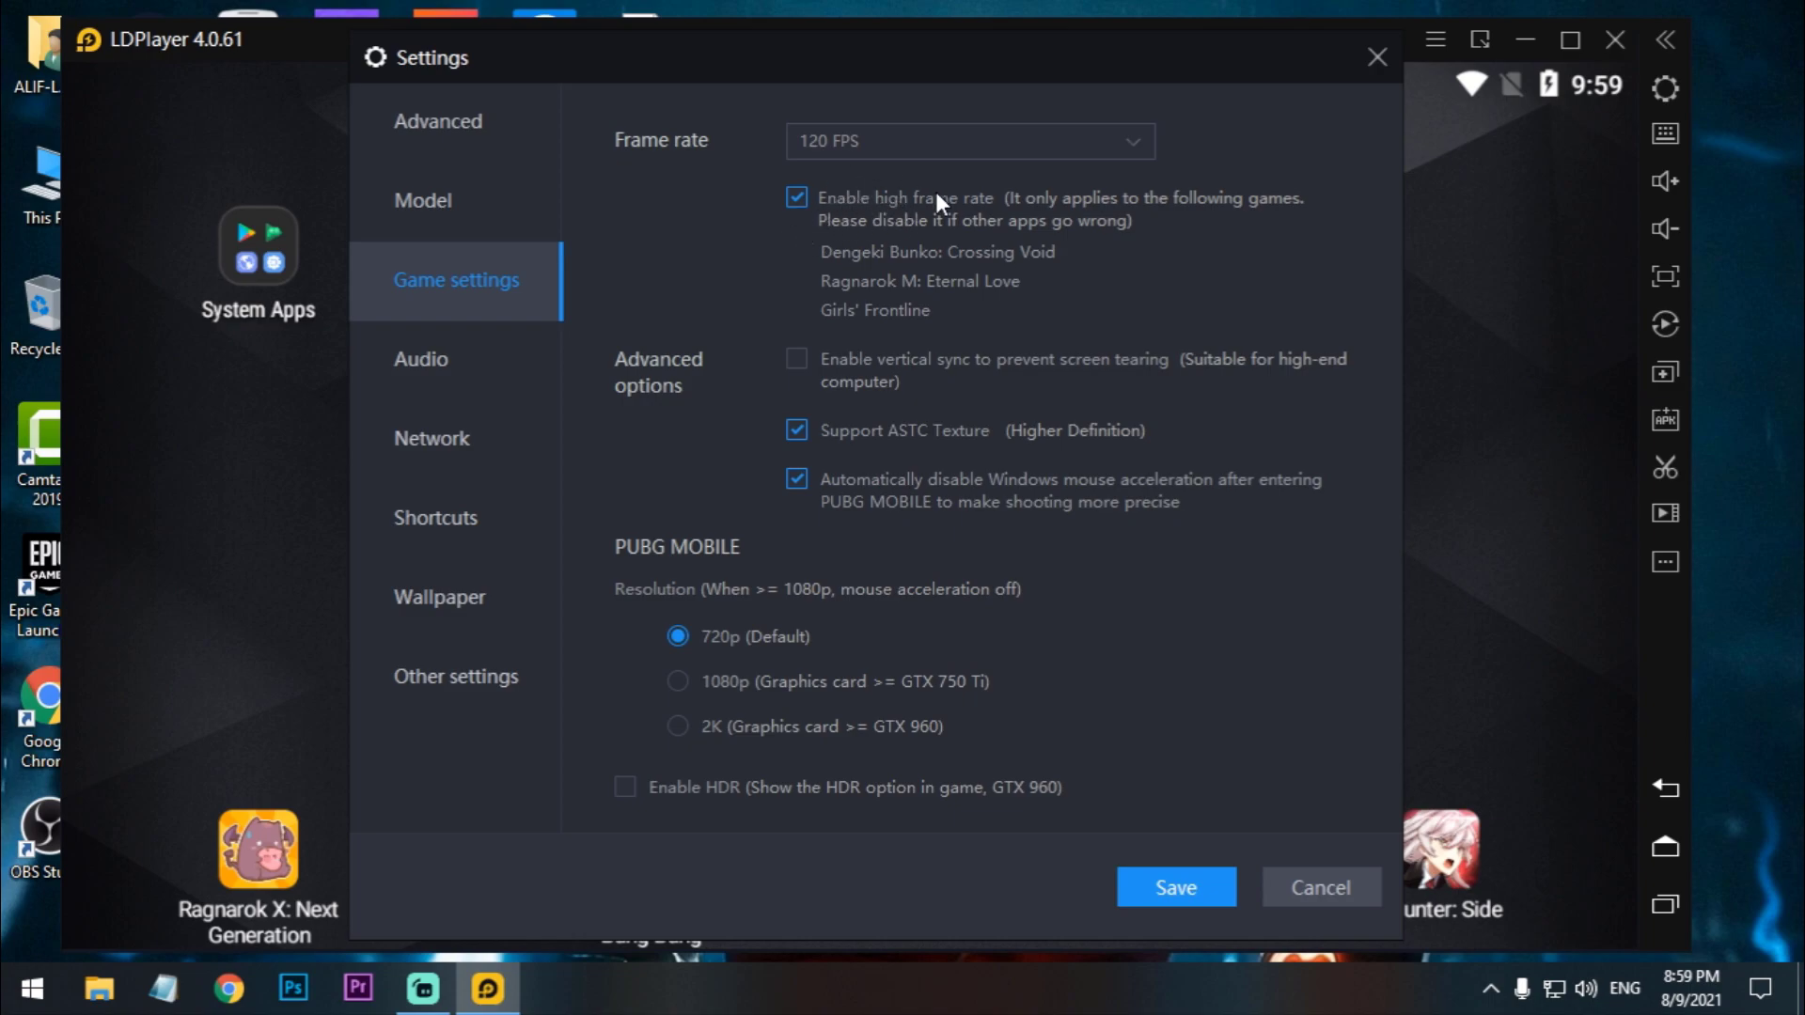
left_click(797, 197)
Step: Save the emulator settings and restart LDPlayer immediately to apply them
left_click(727, 604)
left_click(1153, 882)
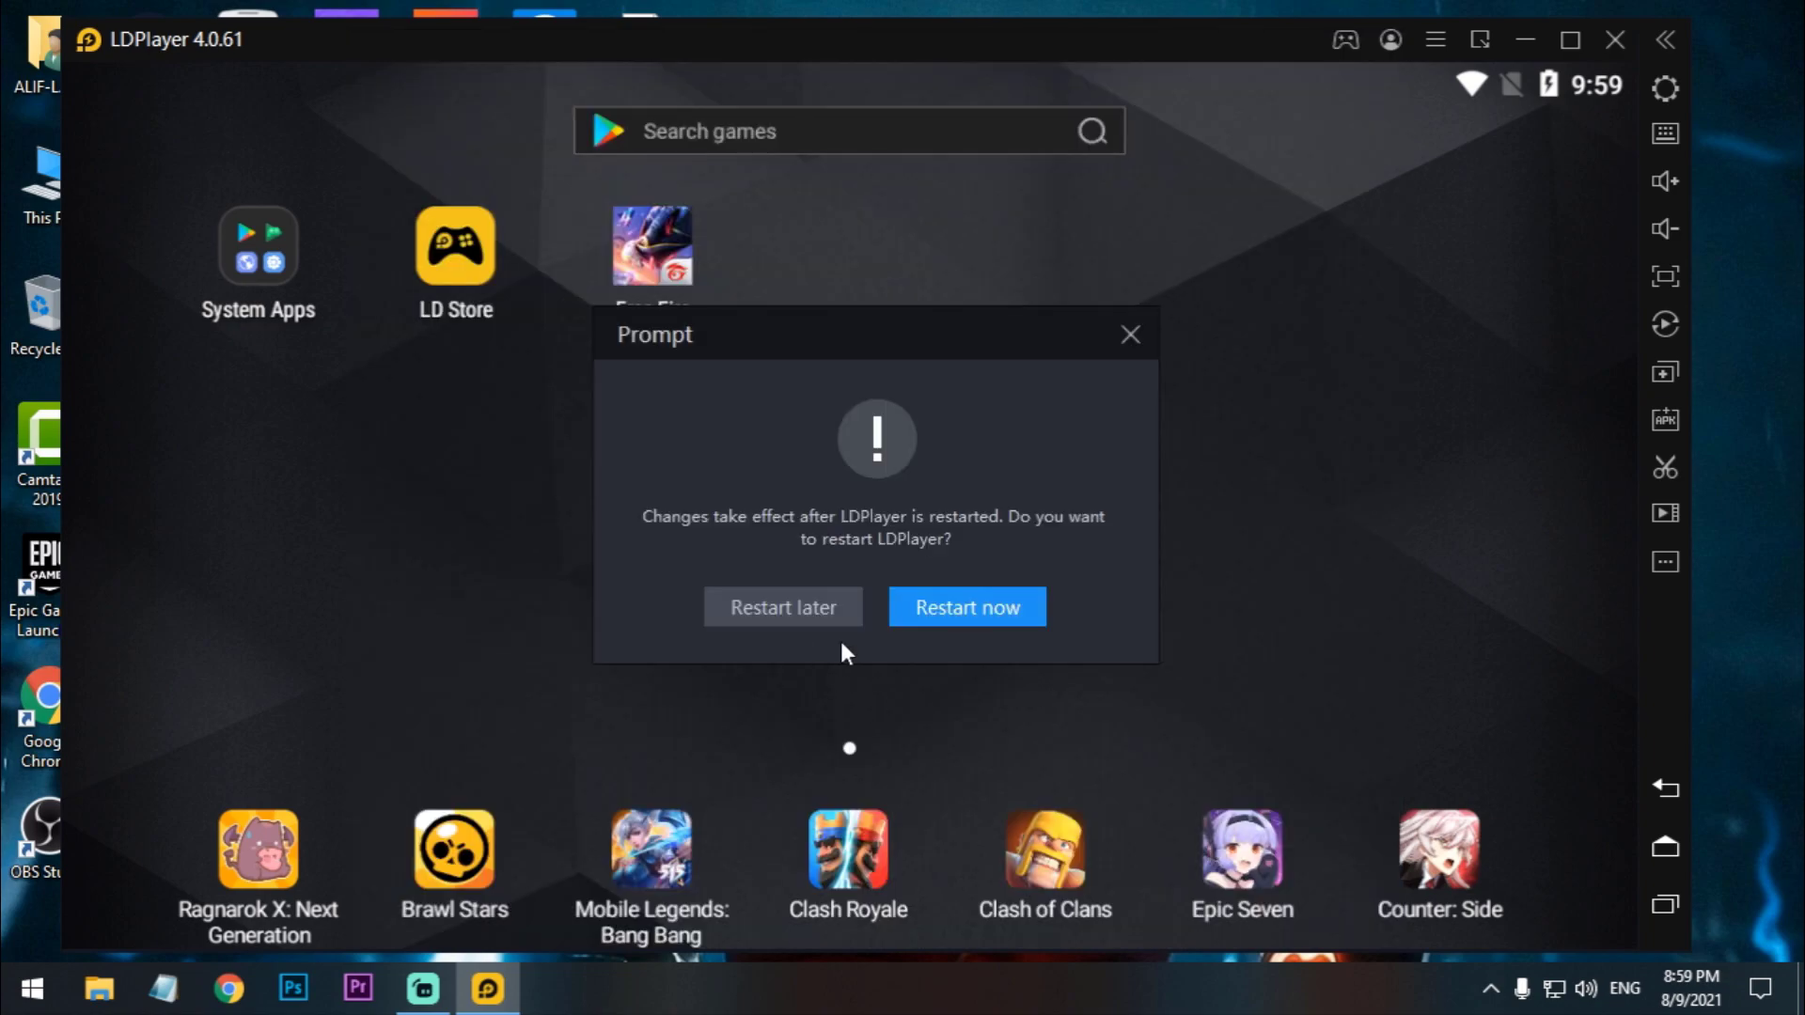
left_click(1004, 612)
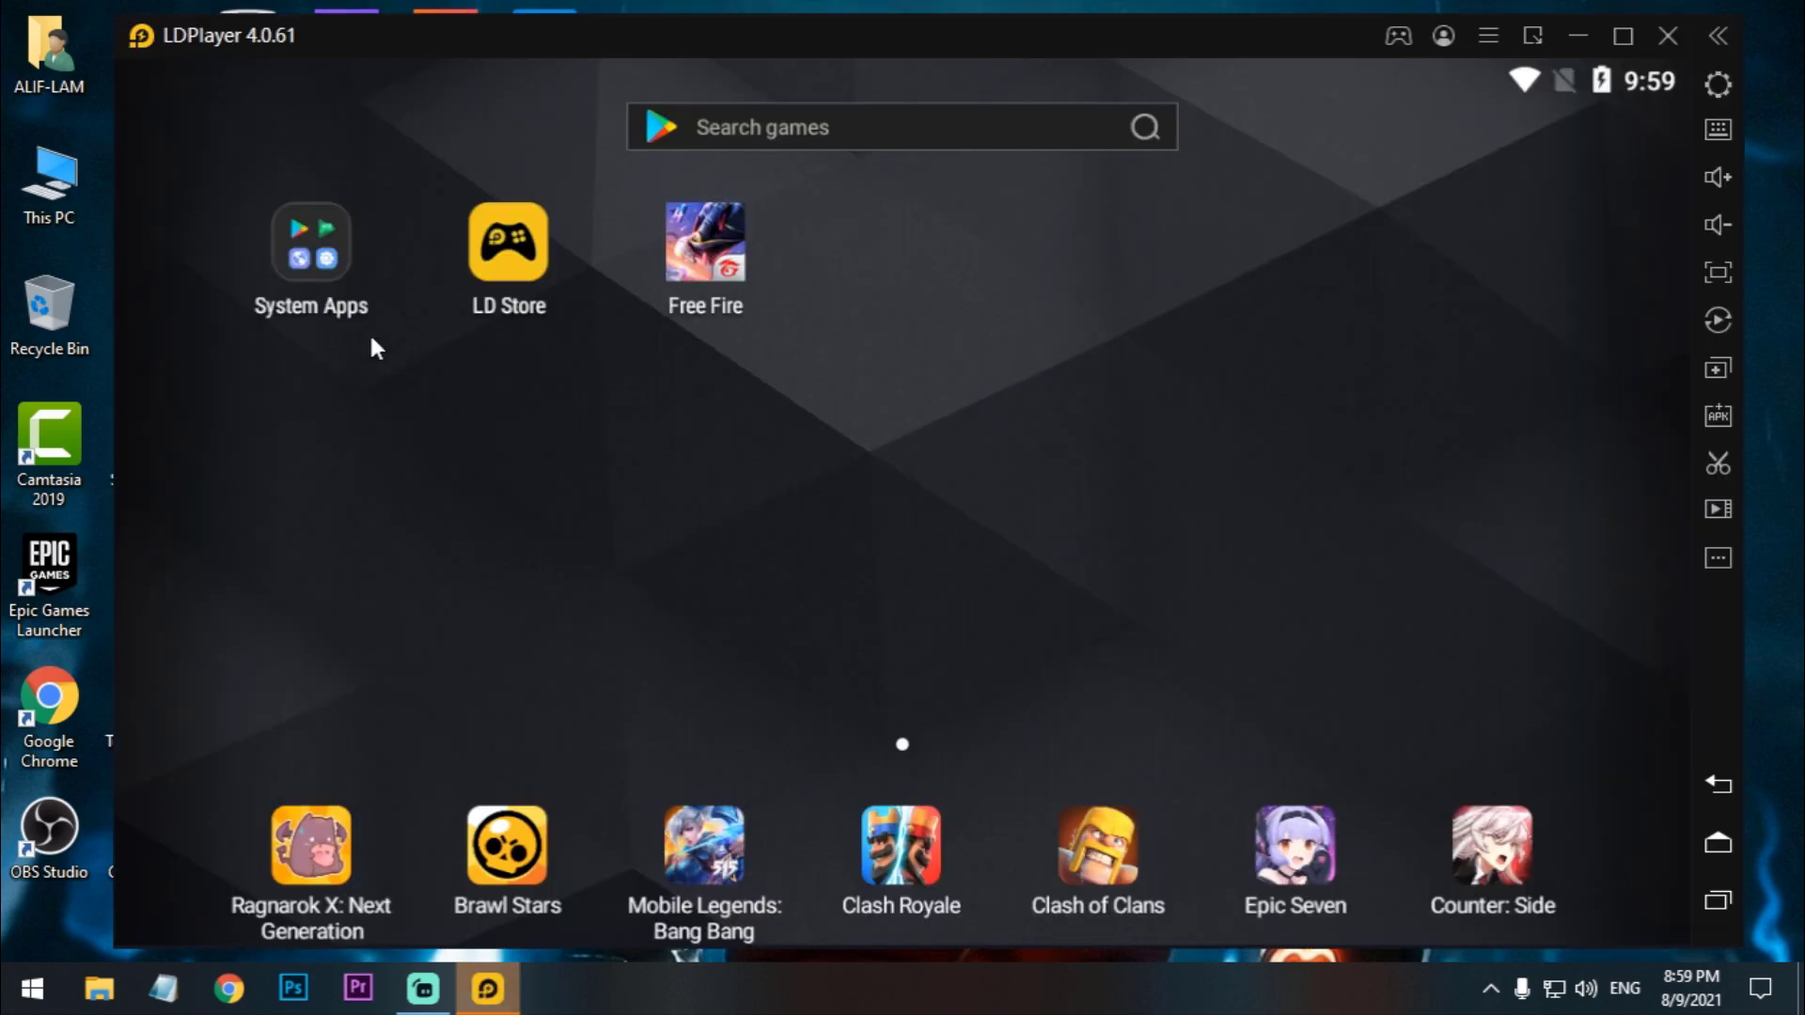
Step: Search the Play Store for free fire, view its entry, and close the Play Store
left_click(346, 317)
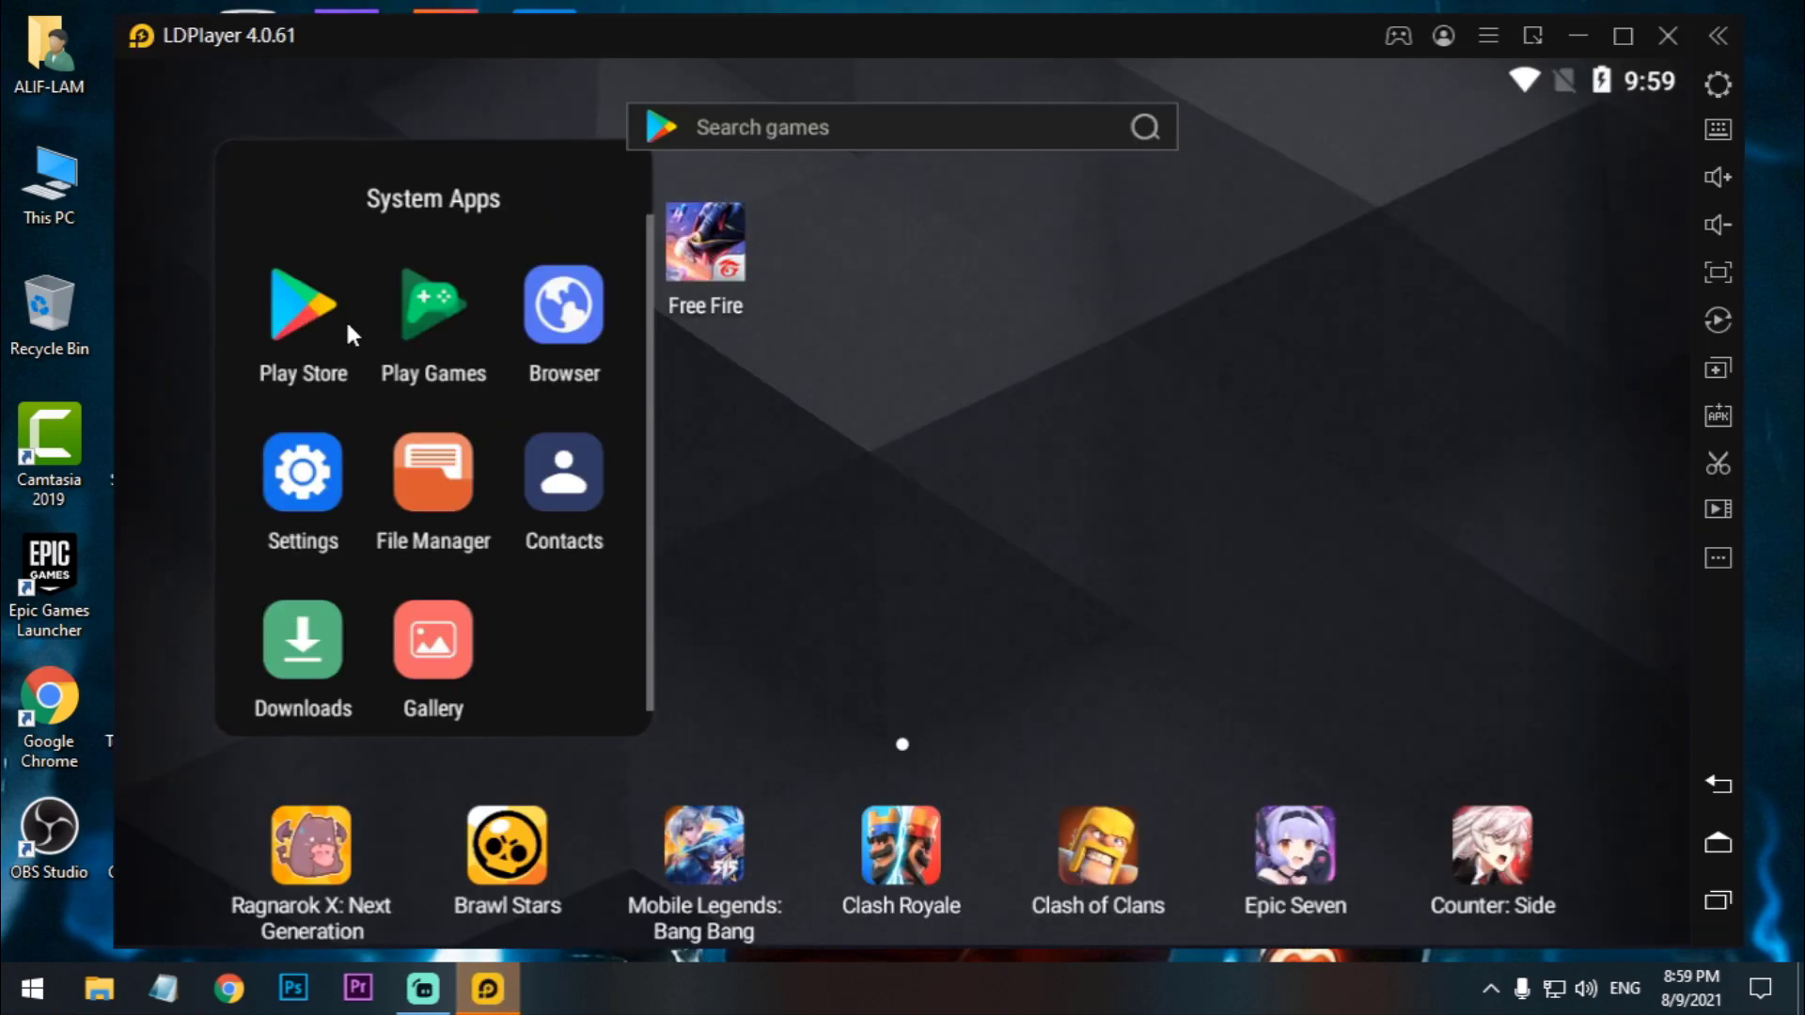
left_click(299, 306)
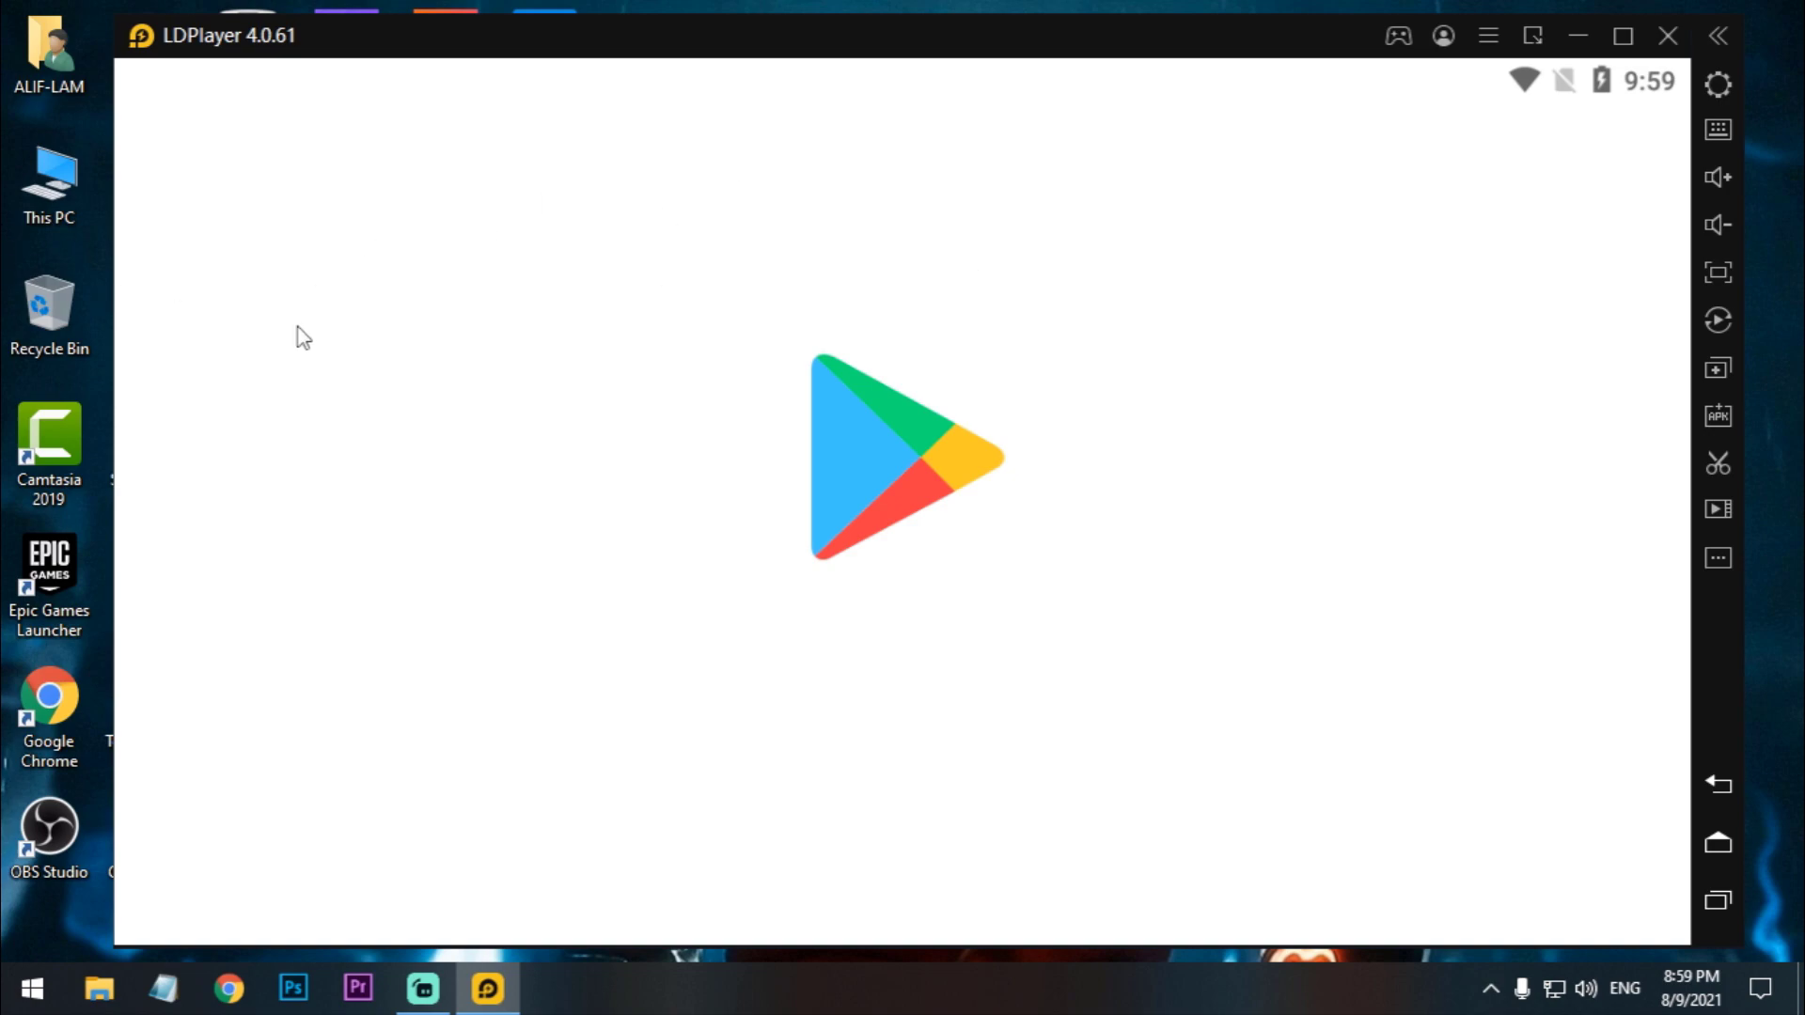
left_click(701, 167)
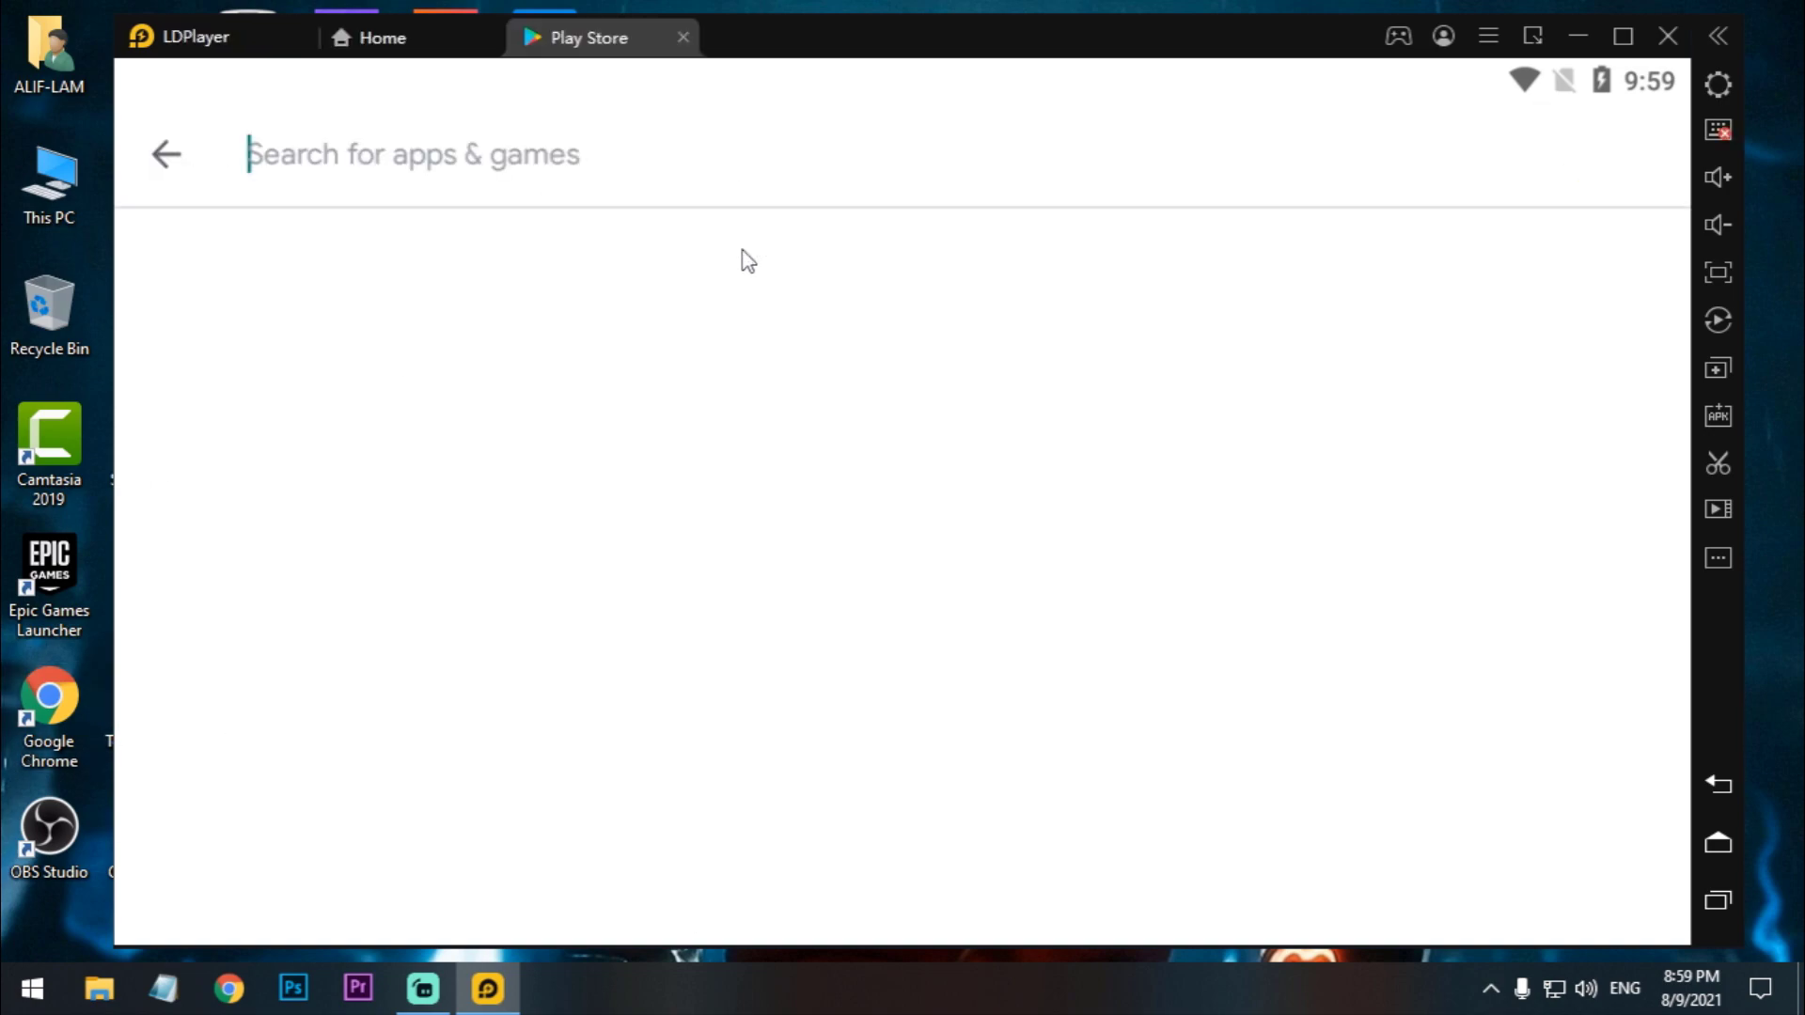
left_click(748, 261)
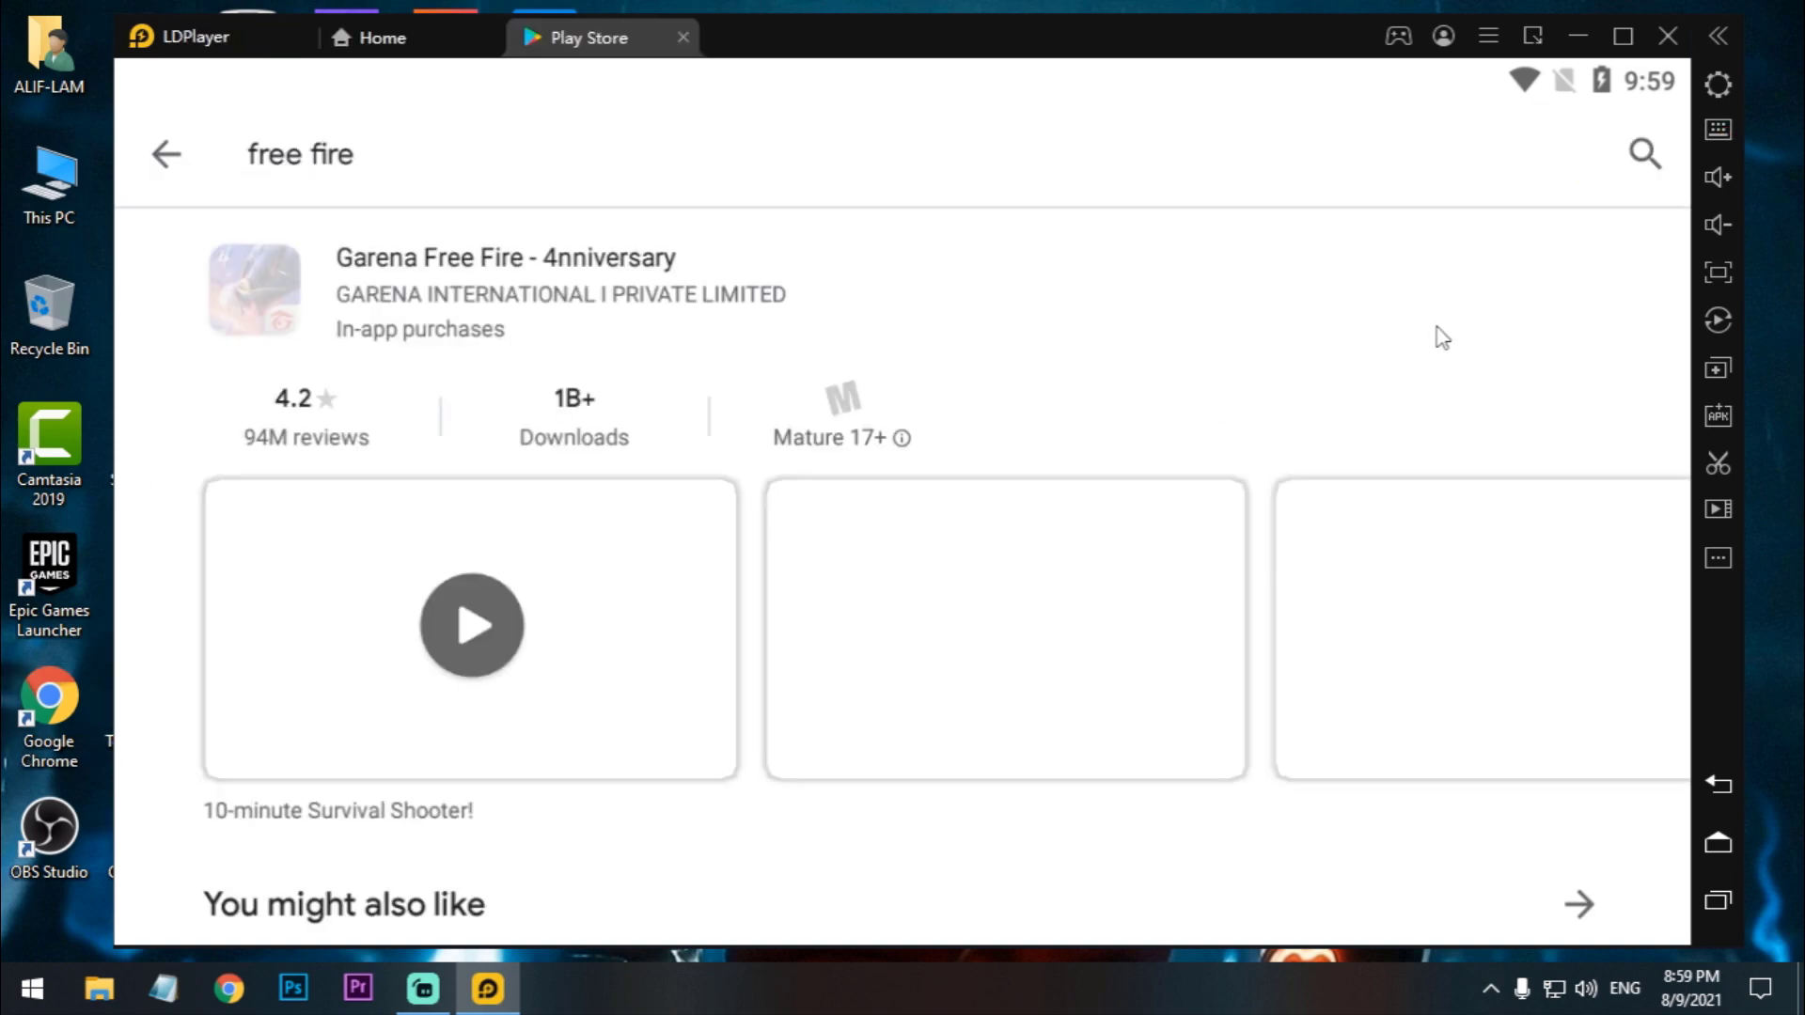
left_click(684, 38)
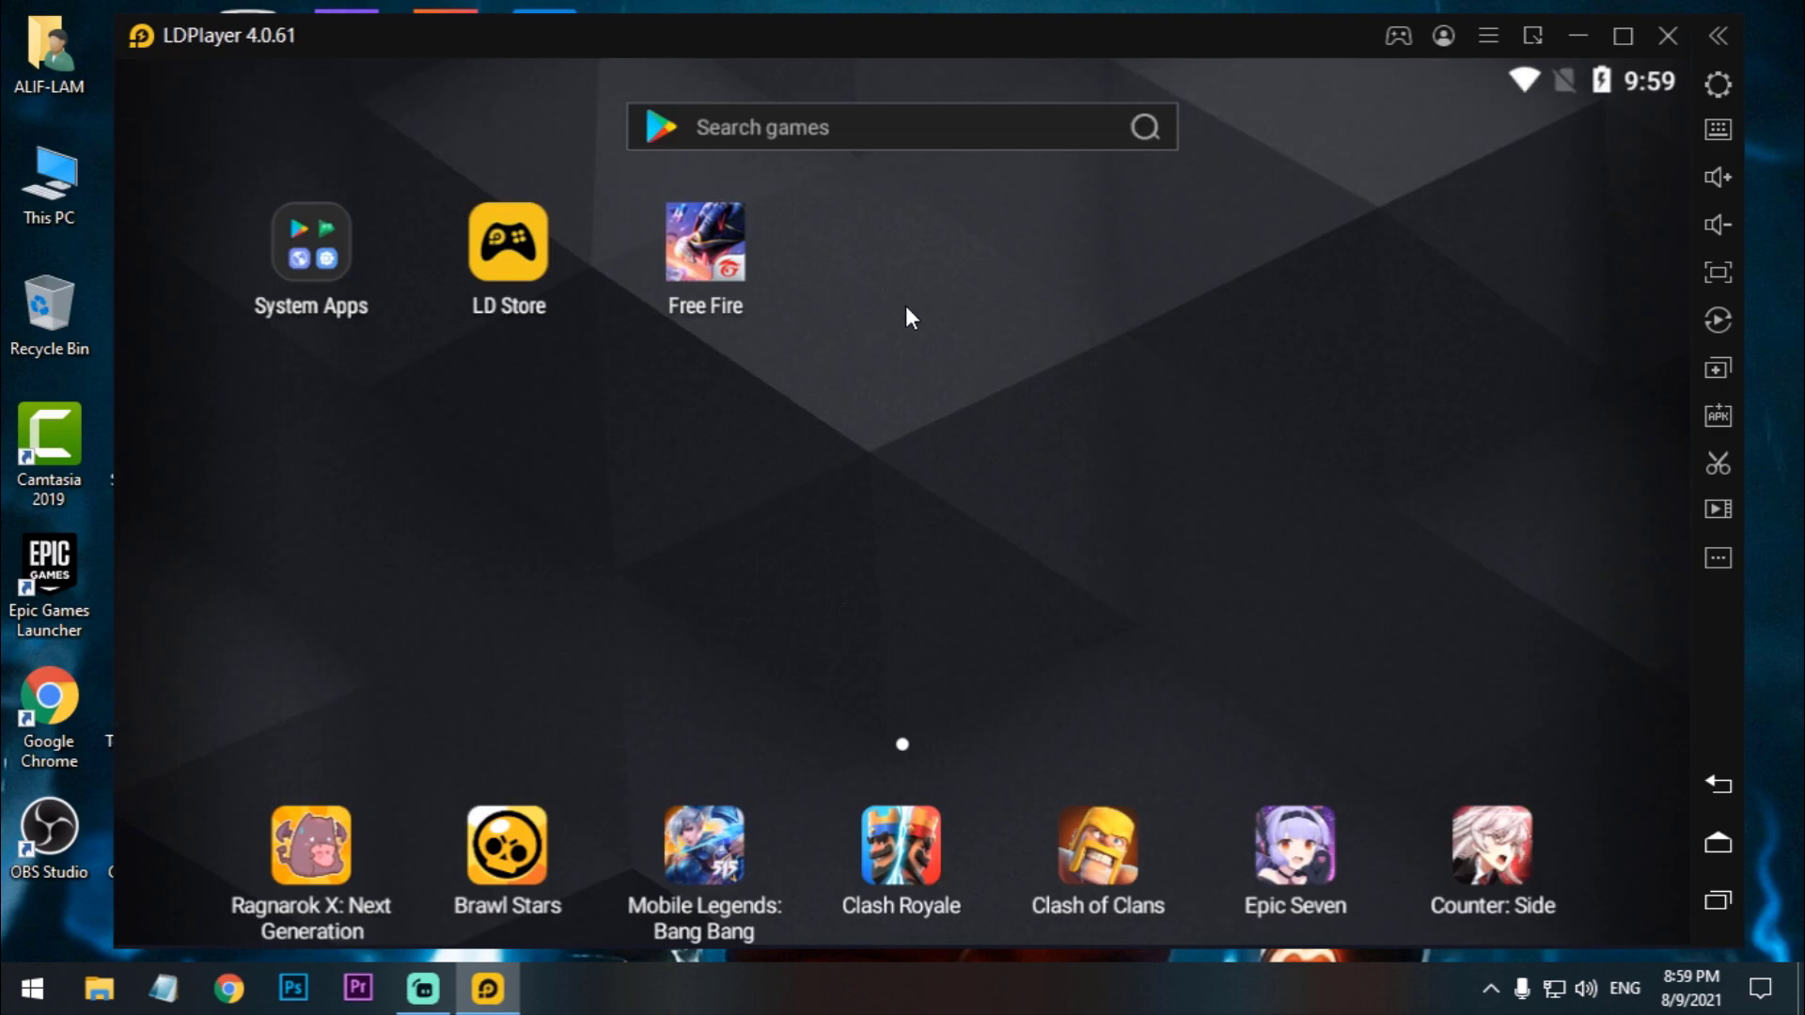
Step: Launch Free Fire and check the Graphics and High FPS options in its Display settings
left_click(711, 261)
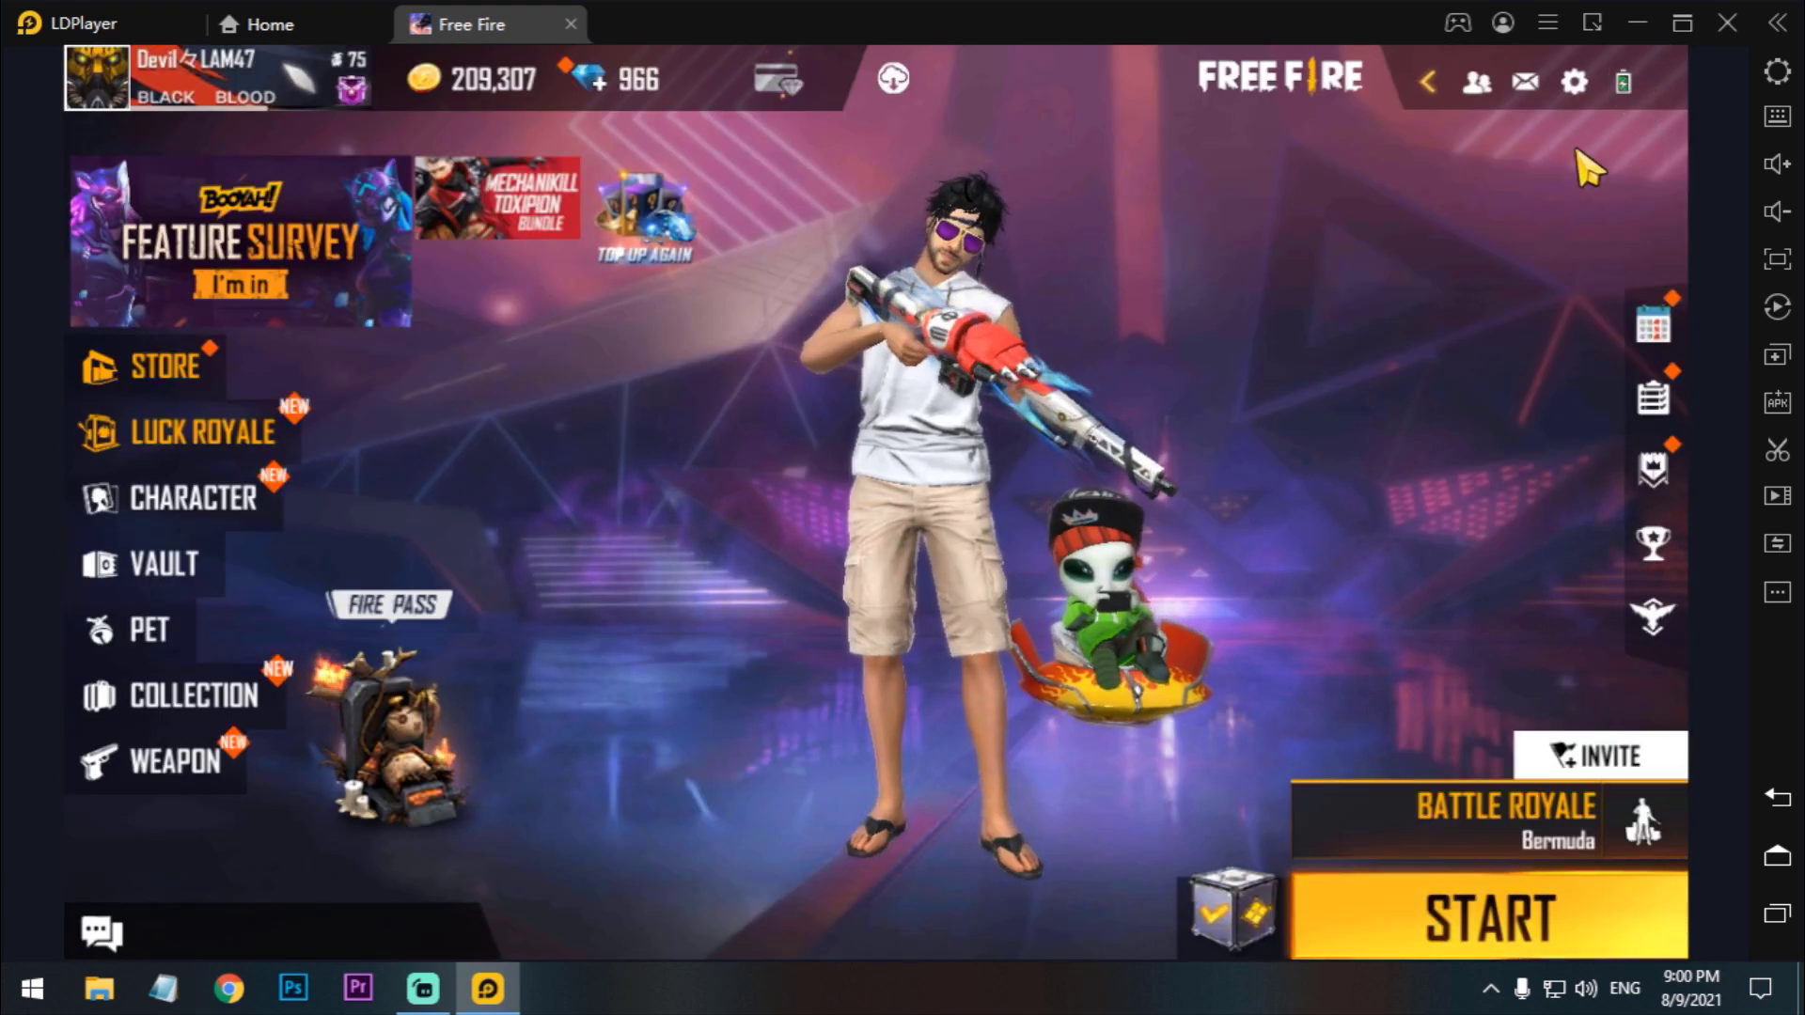
left_click(1574, 81)
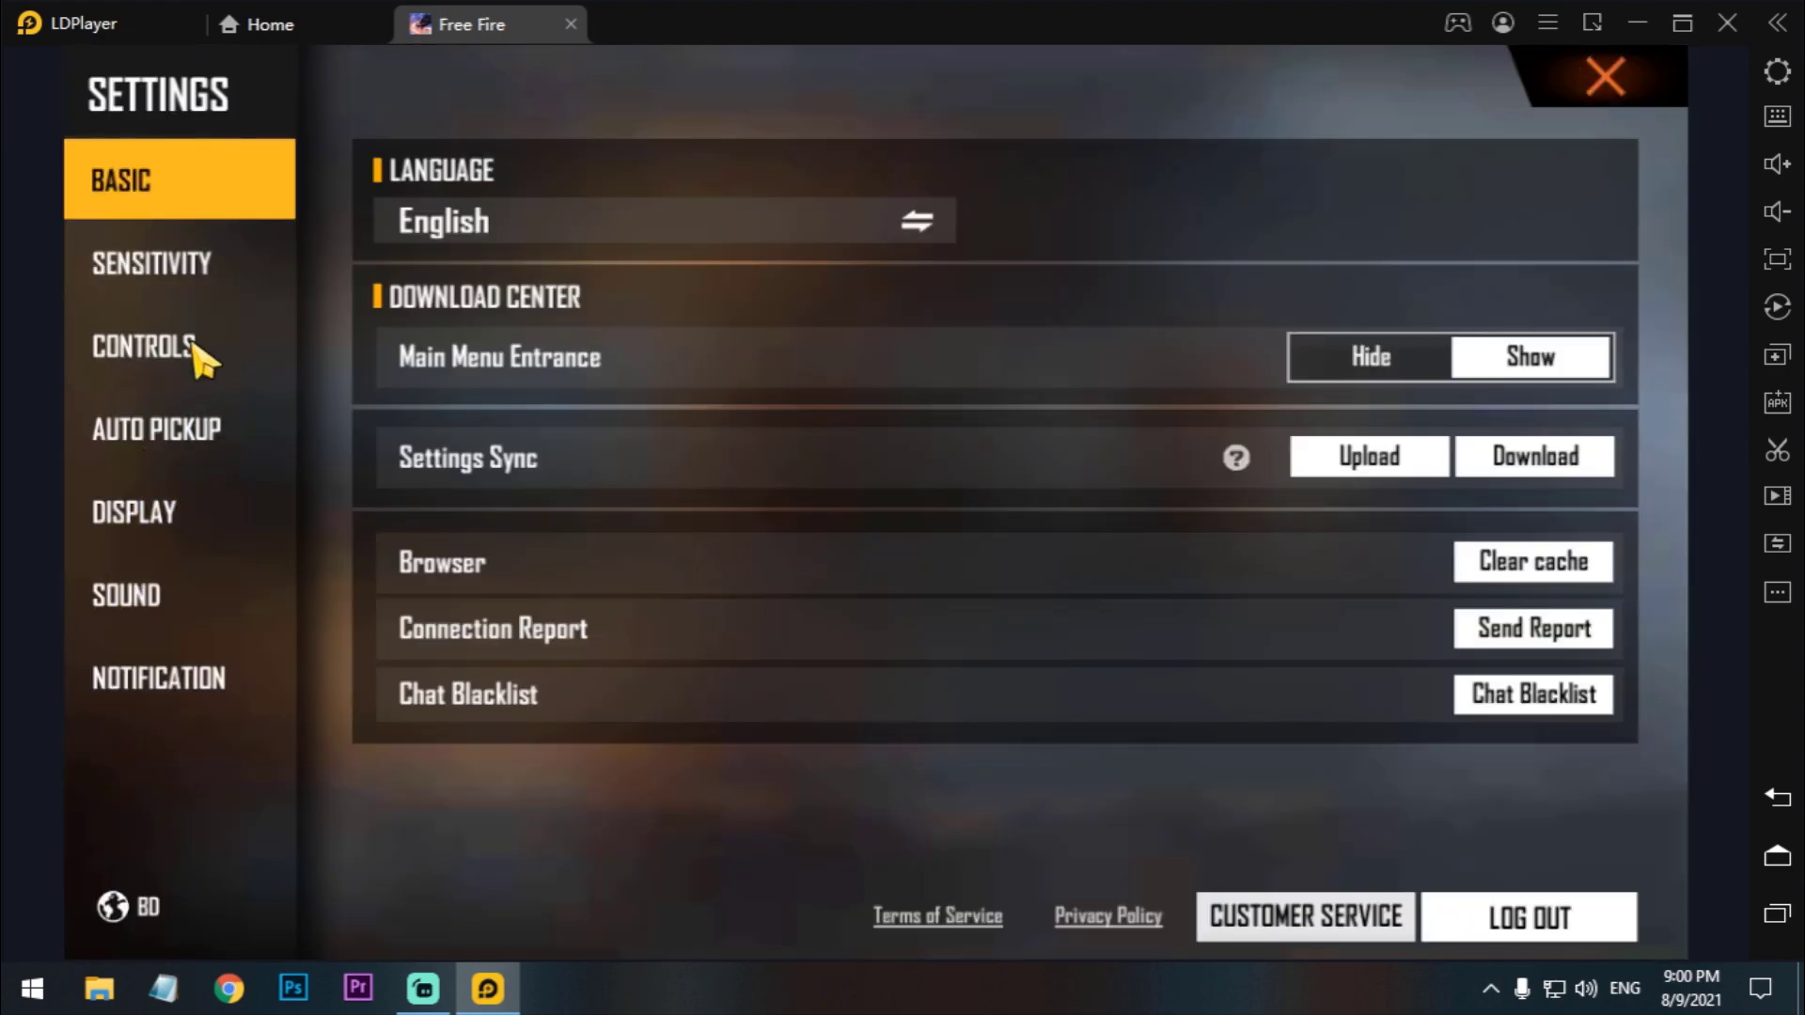
left_click(154, 543)
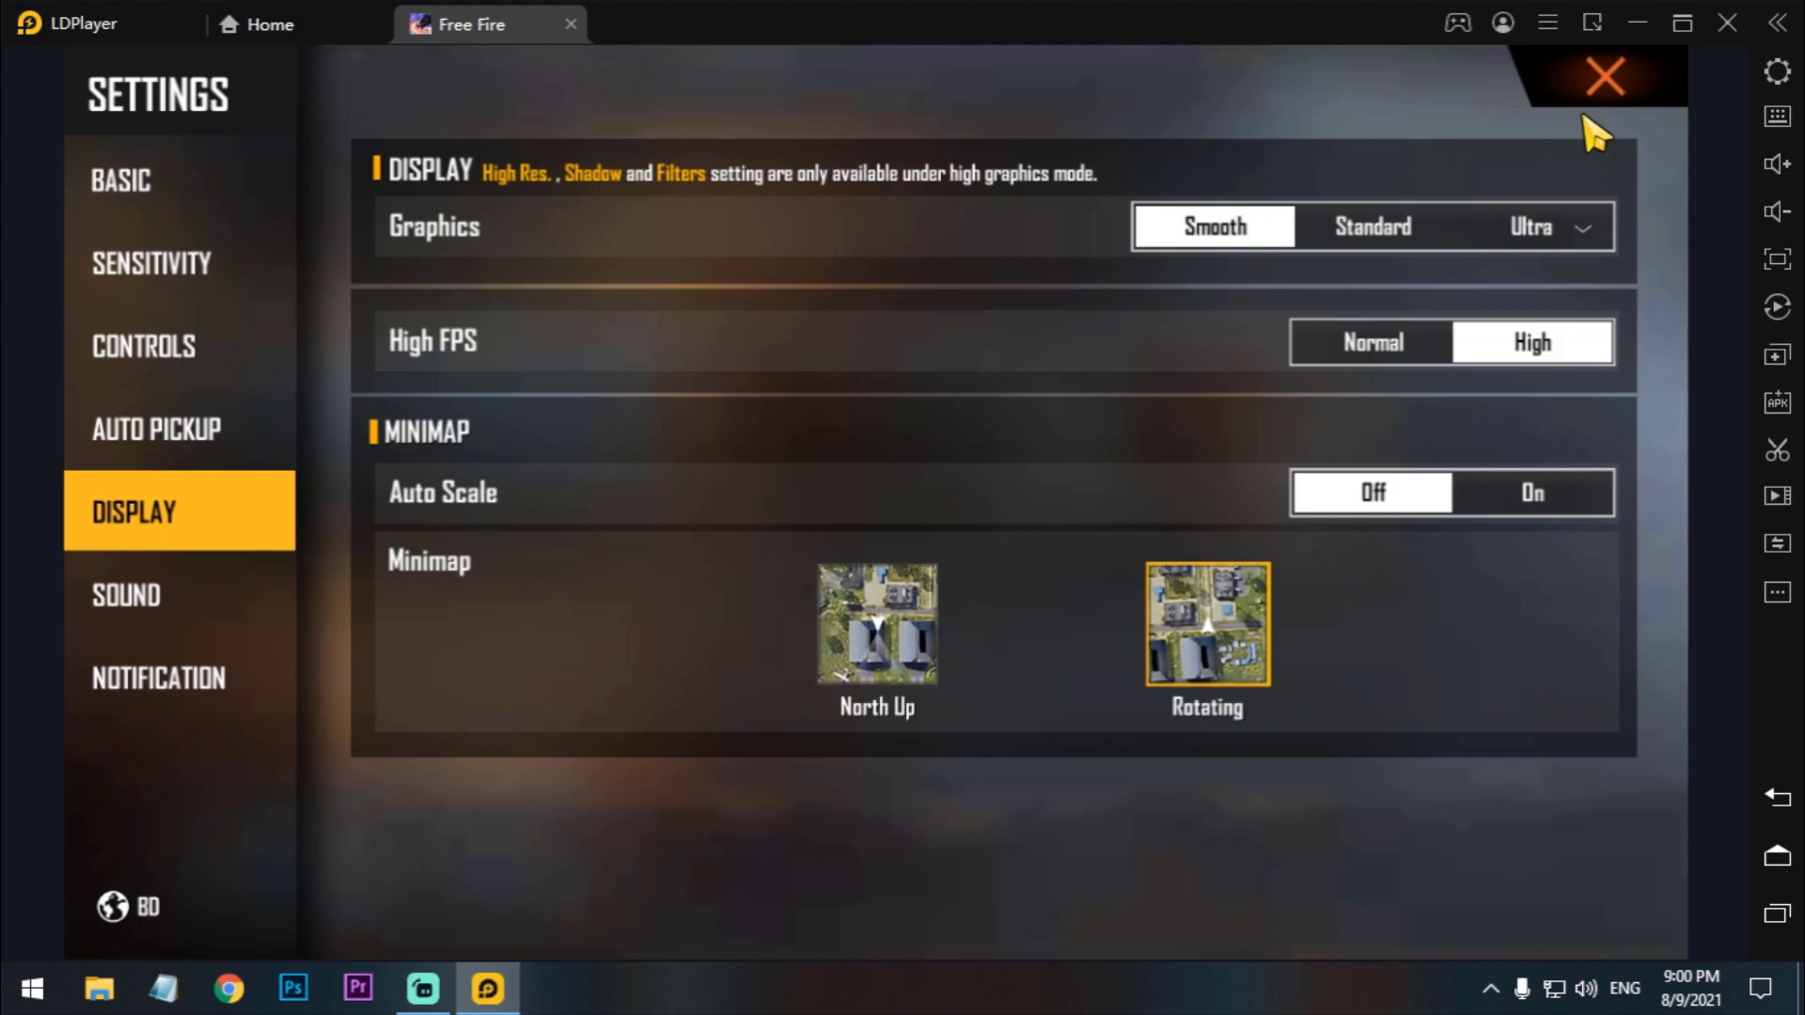
left_click(1598, 82)
Step: Turn on the emulator's frame rate display and switch the Free Fire mode to Training
left_click(1548, 23)
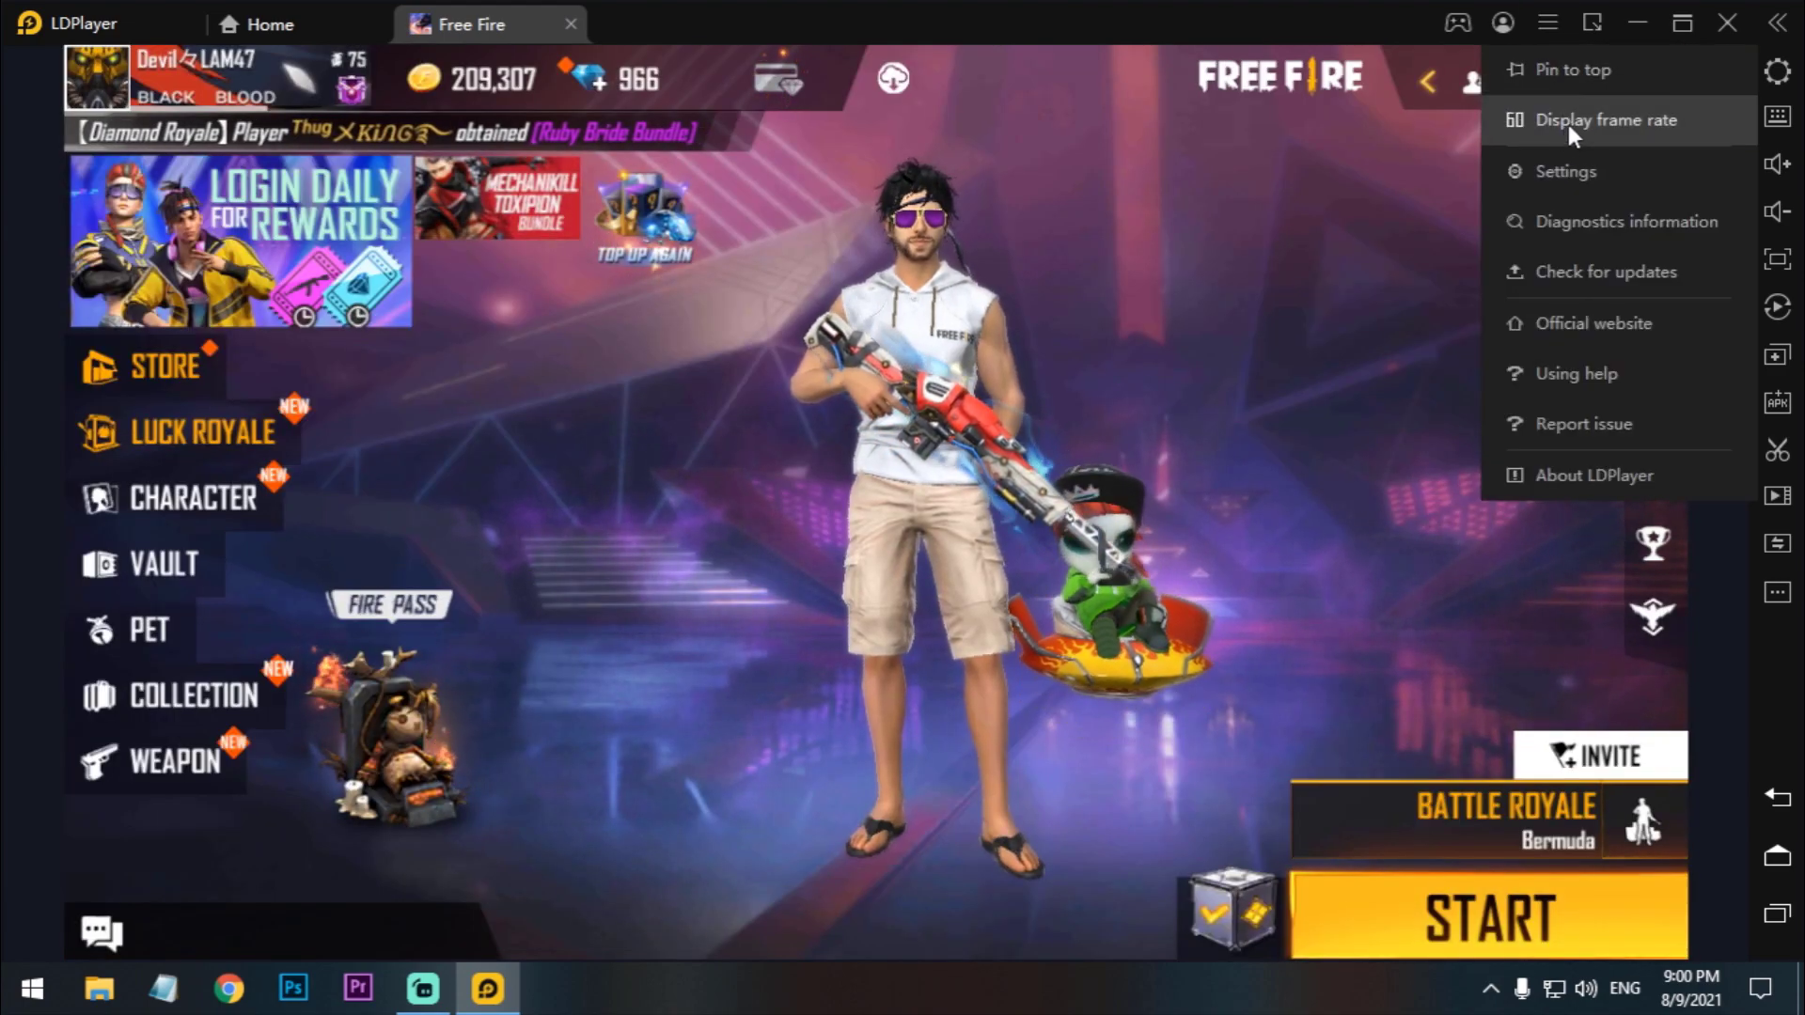
left_click(1542, 122)
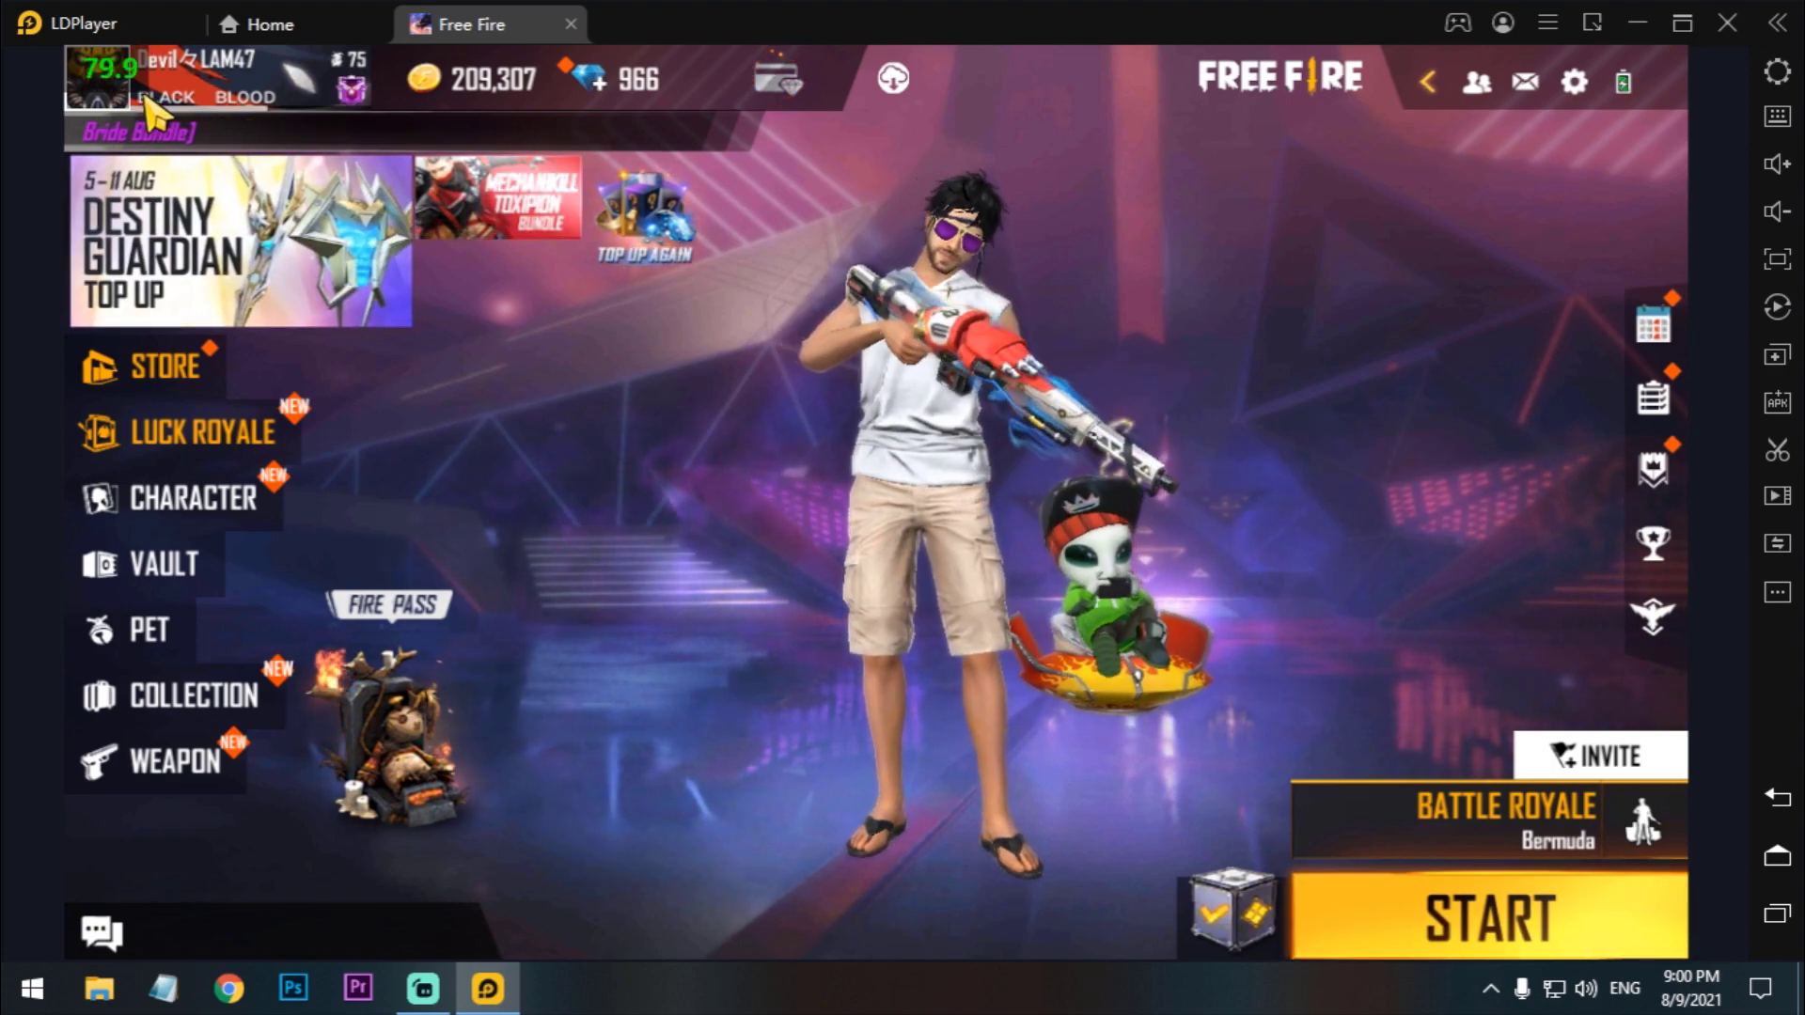
left_click_drag(940, 470, 1394, 432)
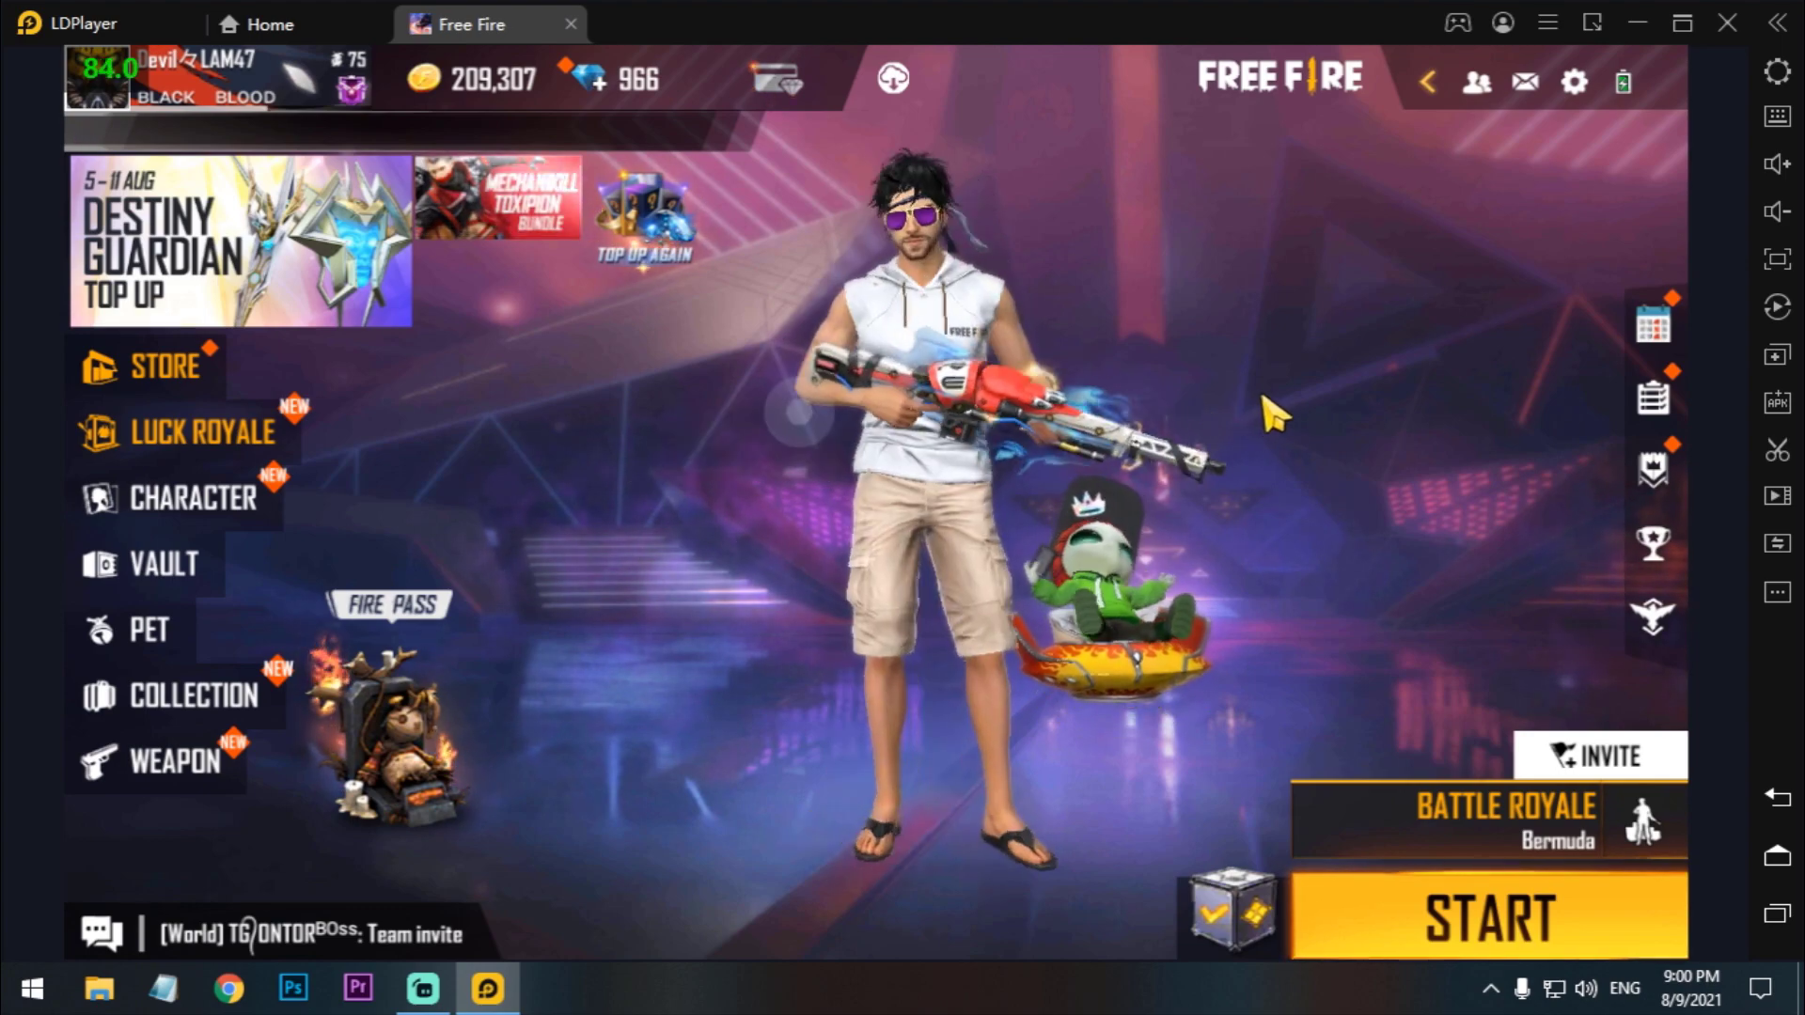
left_click(1490, 844)
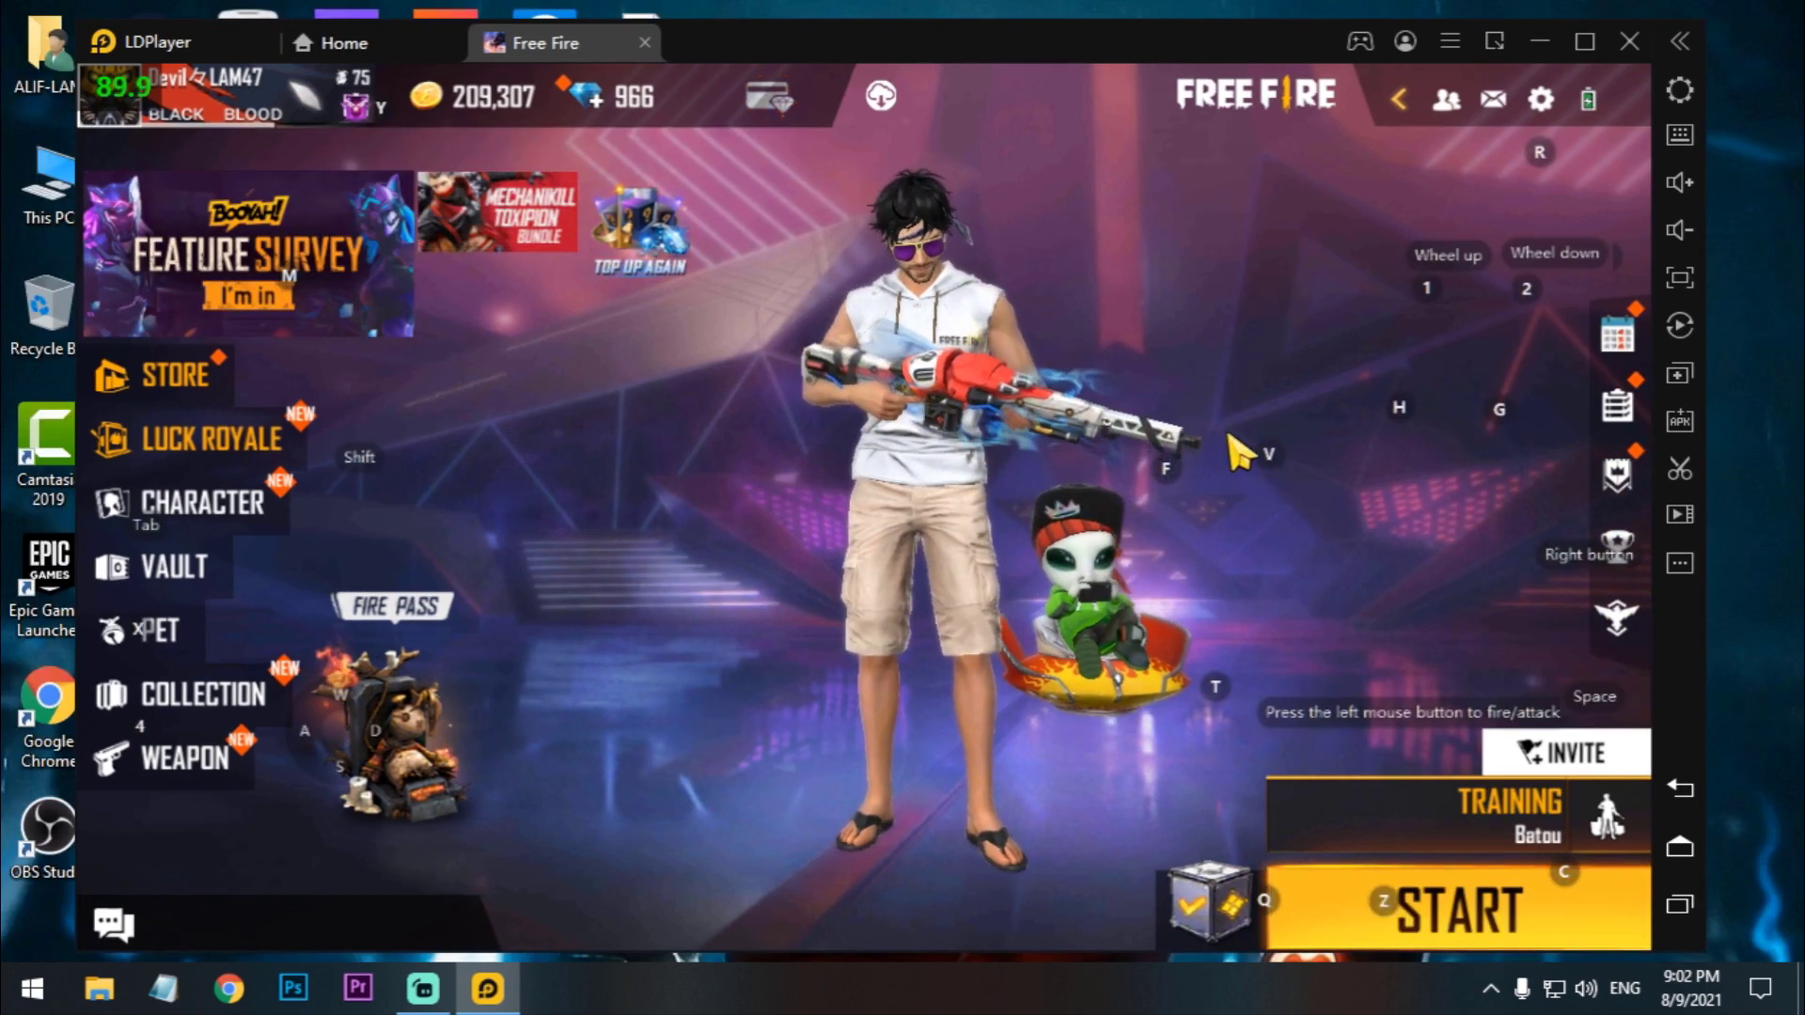
Step: Examine Free Fire's keymap layout, including the X and Y sensitivity of the Ctrl aiming control, and close the keymap settings
mouse_move(1068, 41)
left_mouse_down()
mouse_move(1037, 41)
mouse_move(1072, 44)
left_mouse_up()
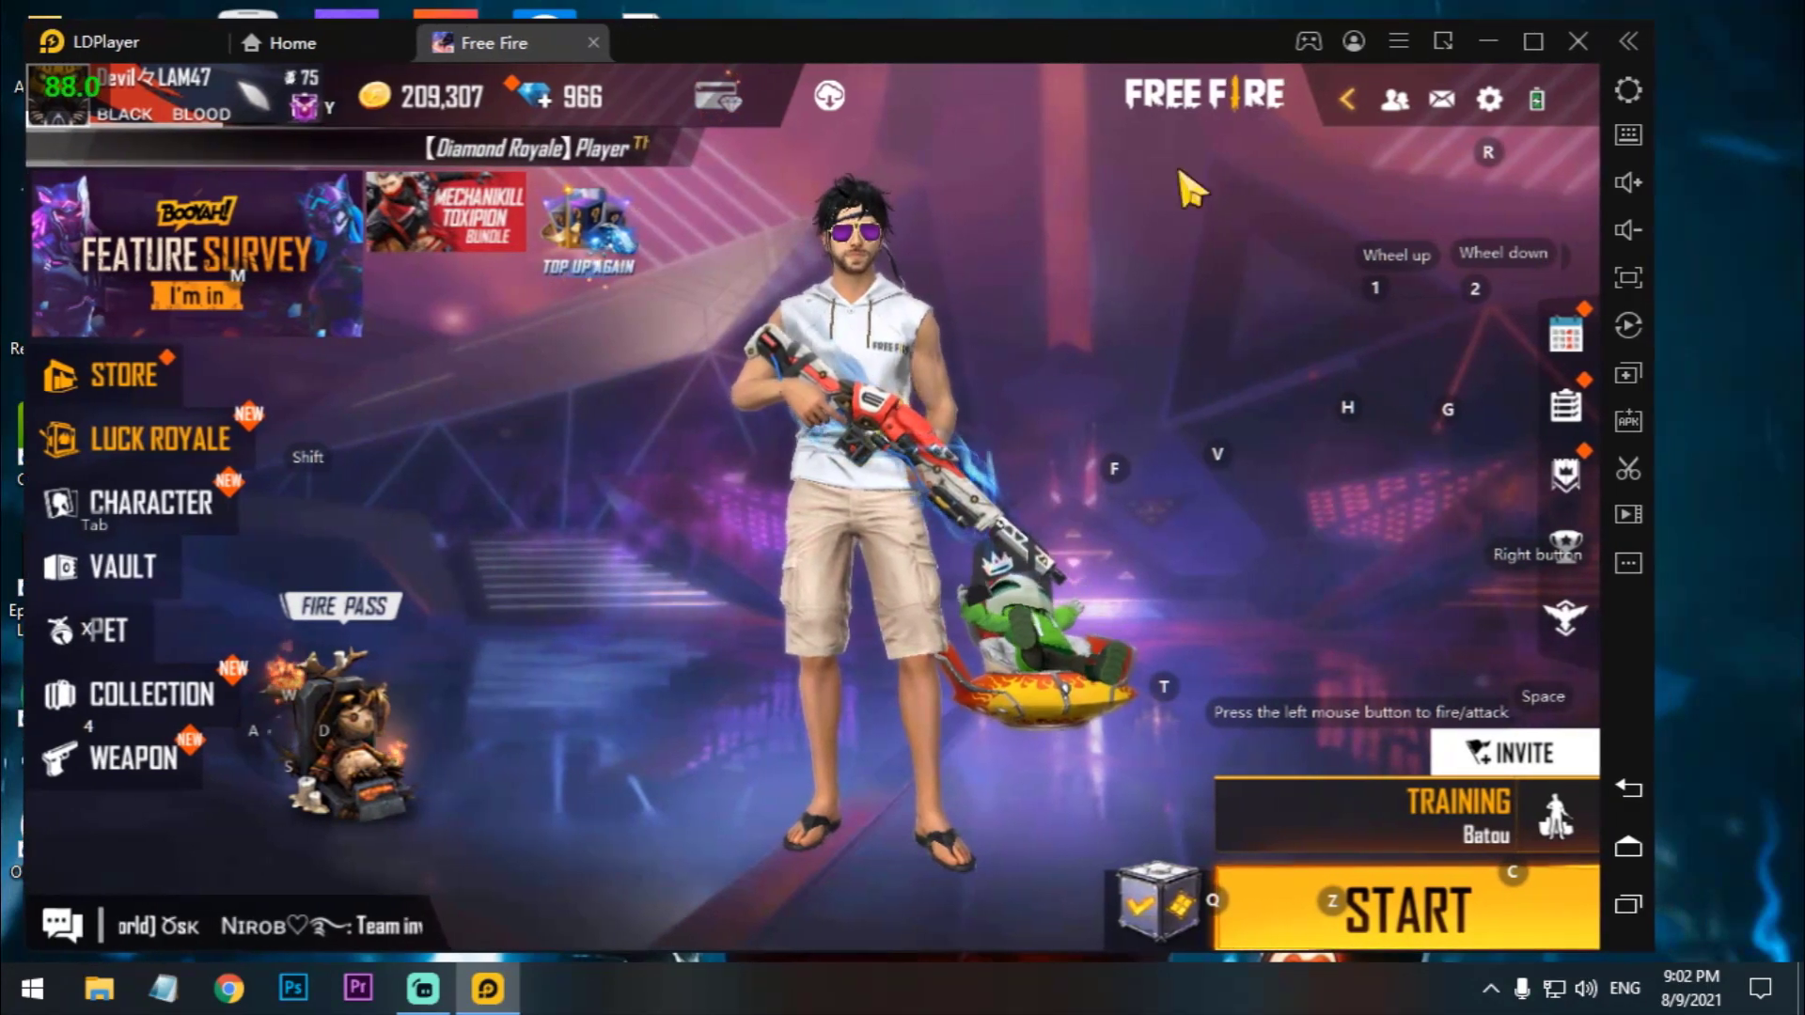
left_click(1628, 138)
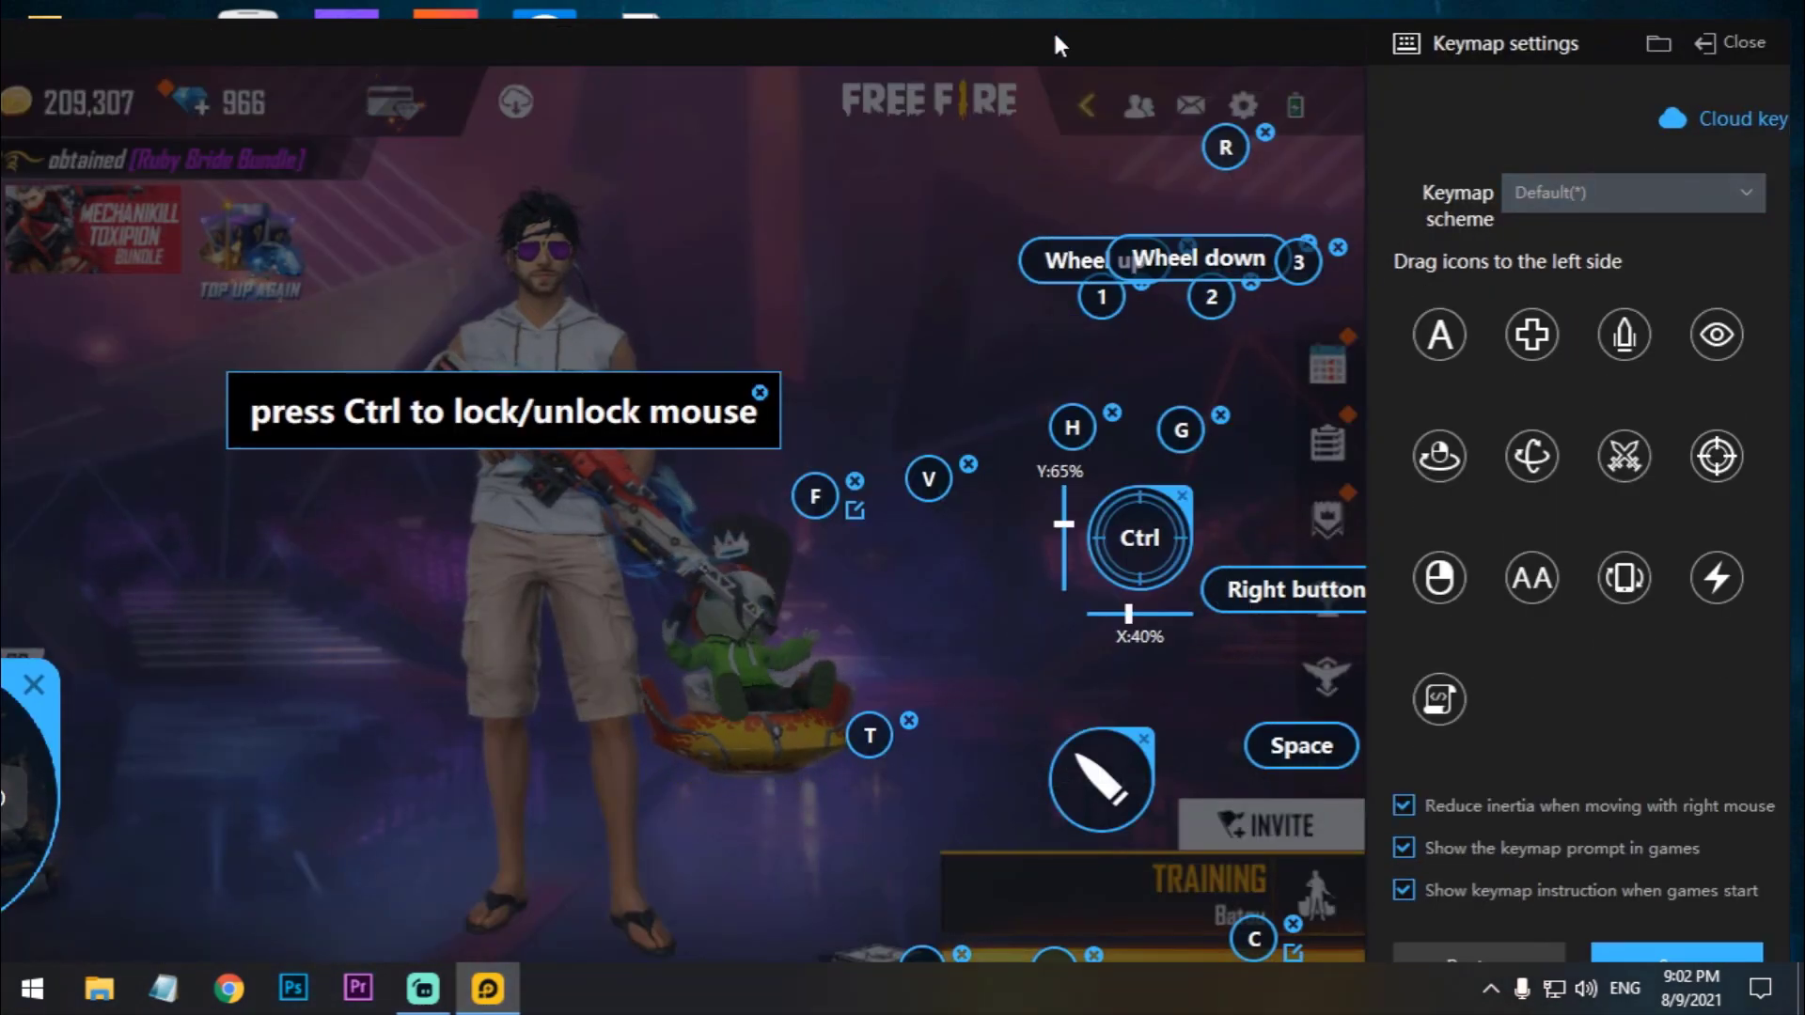
left_click_drag(1061, 38, 1093, 19)
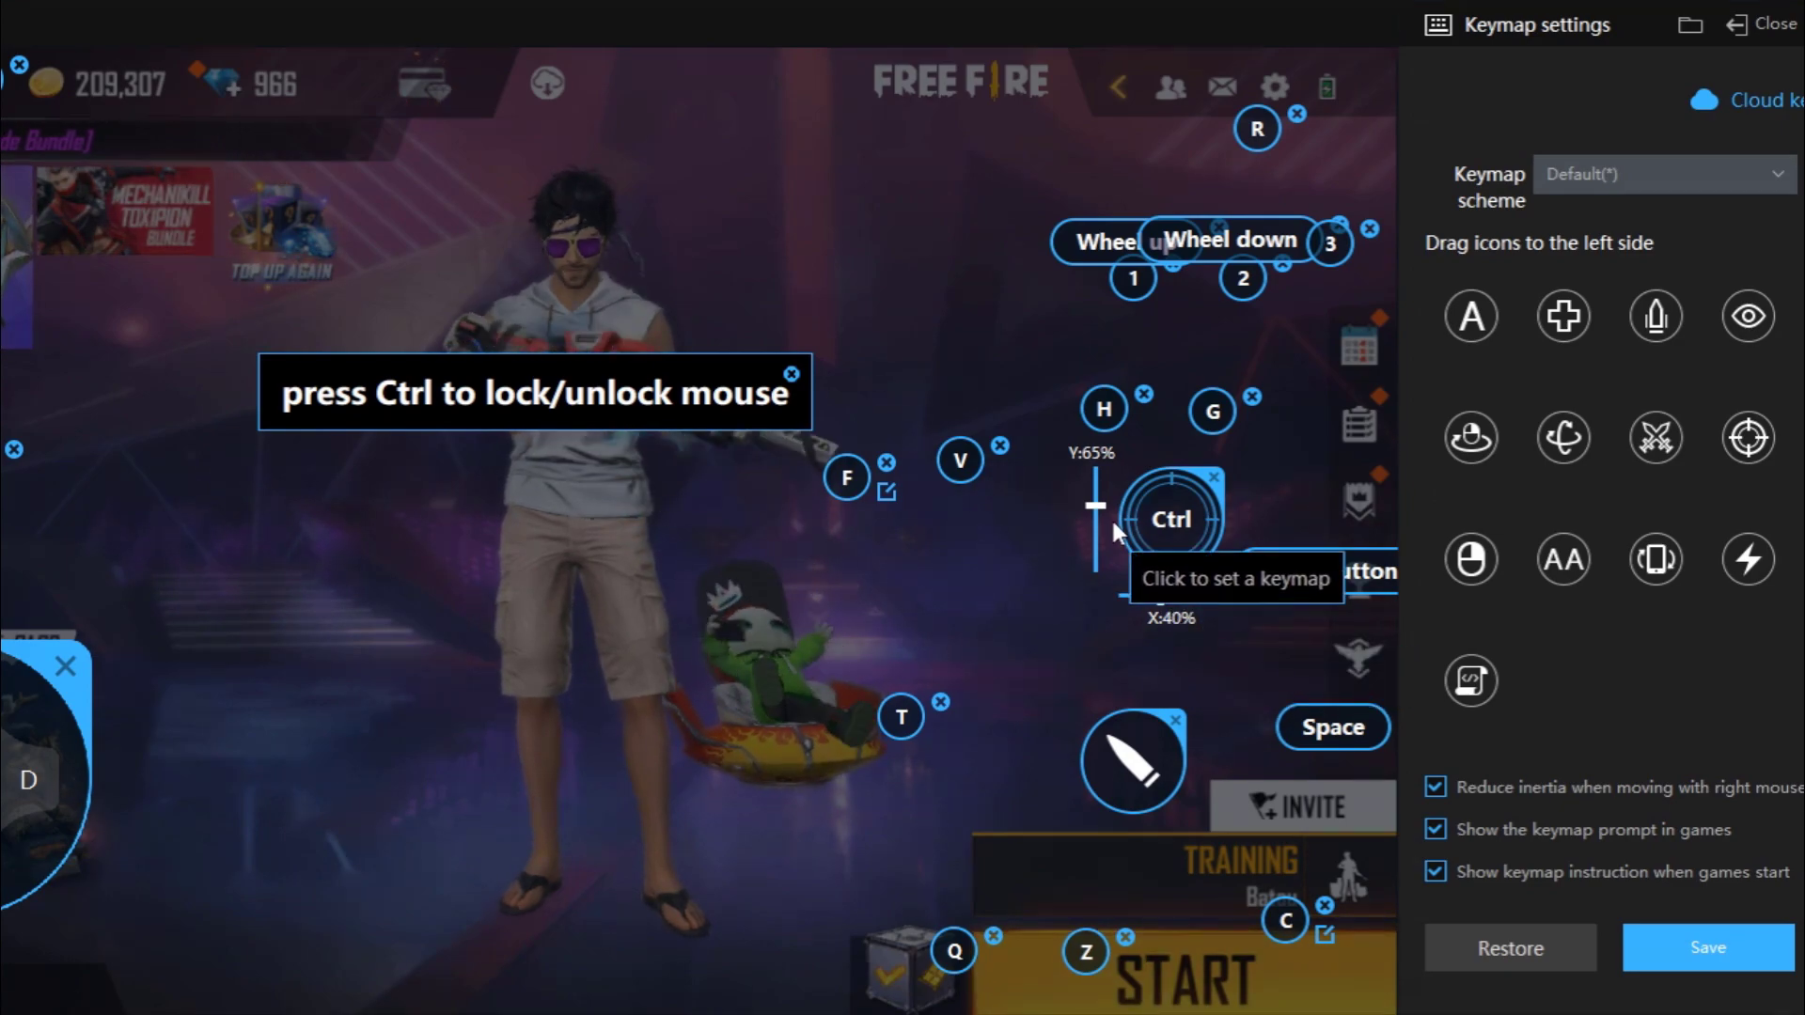
left_click(1758, 27)
Step: Review the General, Red Dot, scope and Free Look sensitivity values in Free Fire's settings, and return to the lobby
left_click(1275, 86)
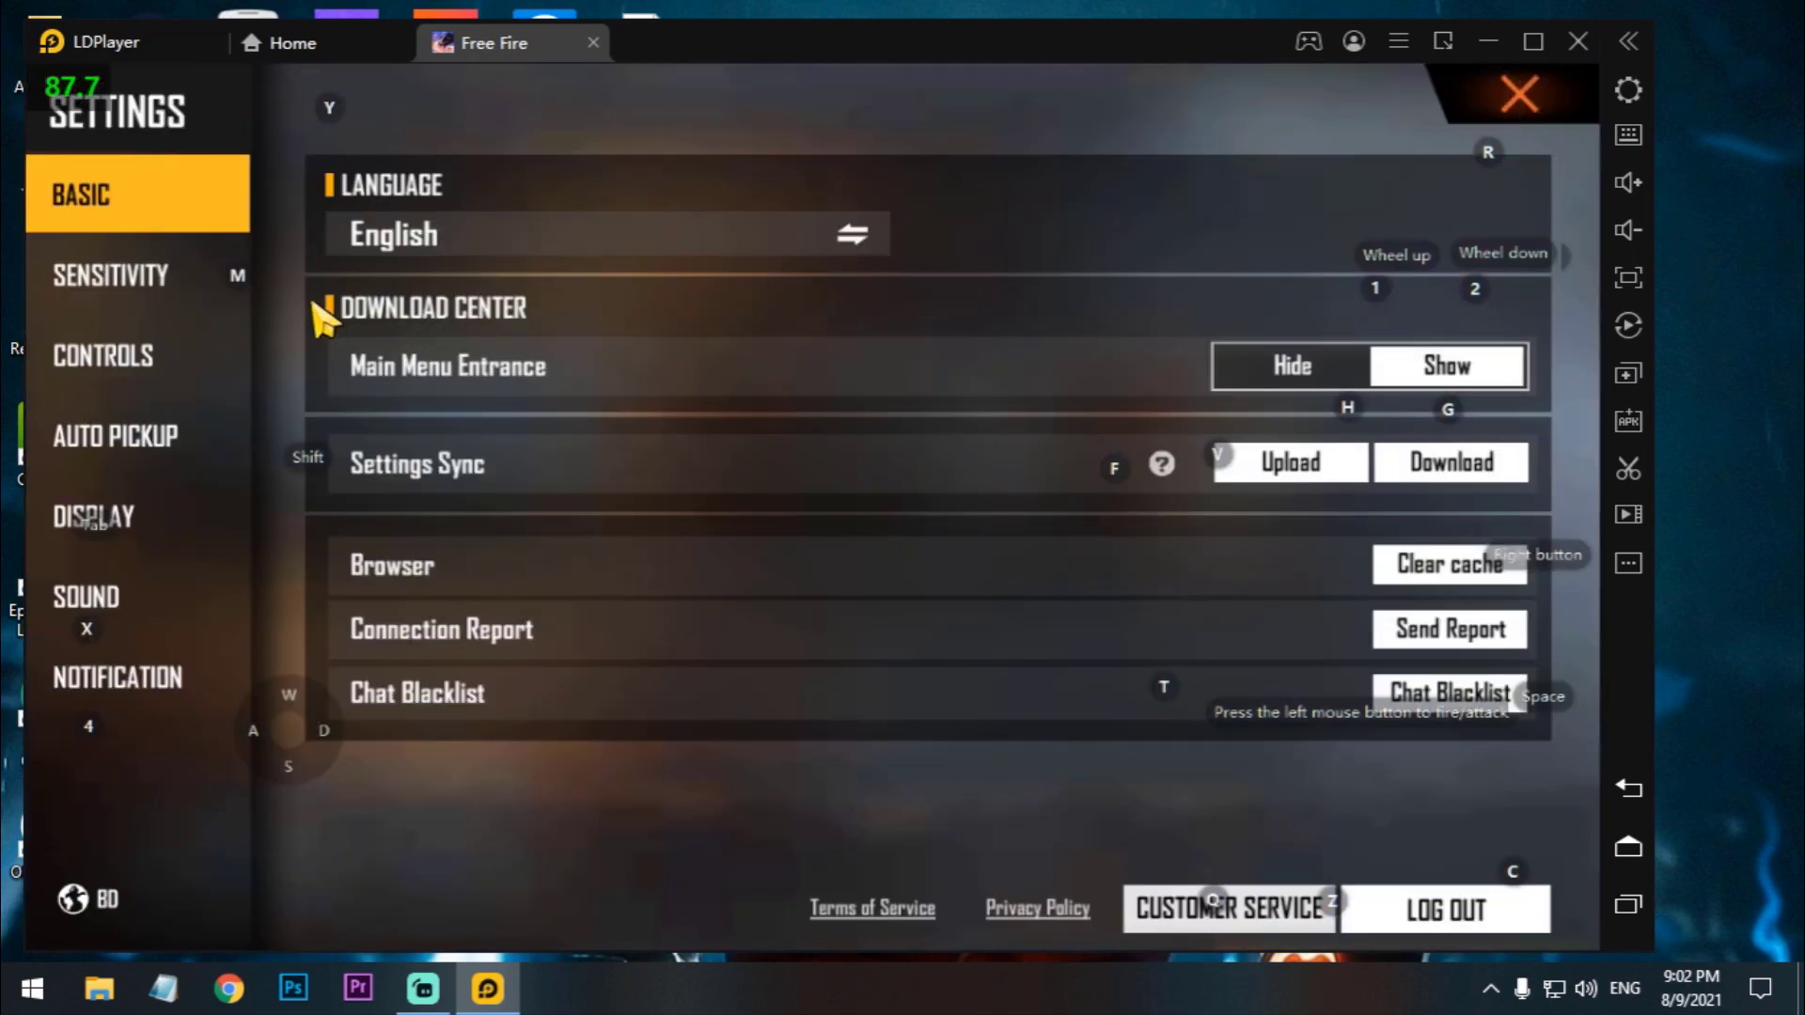
left_click(179, 274)
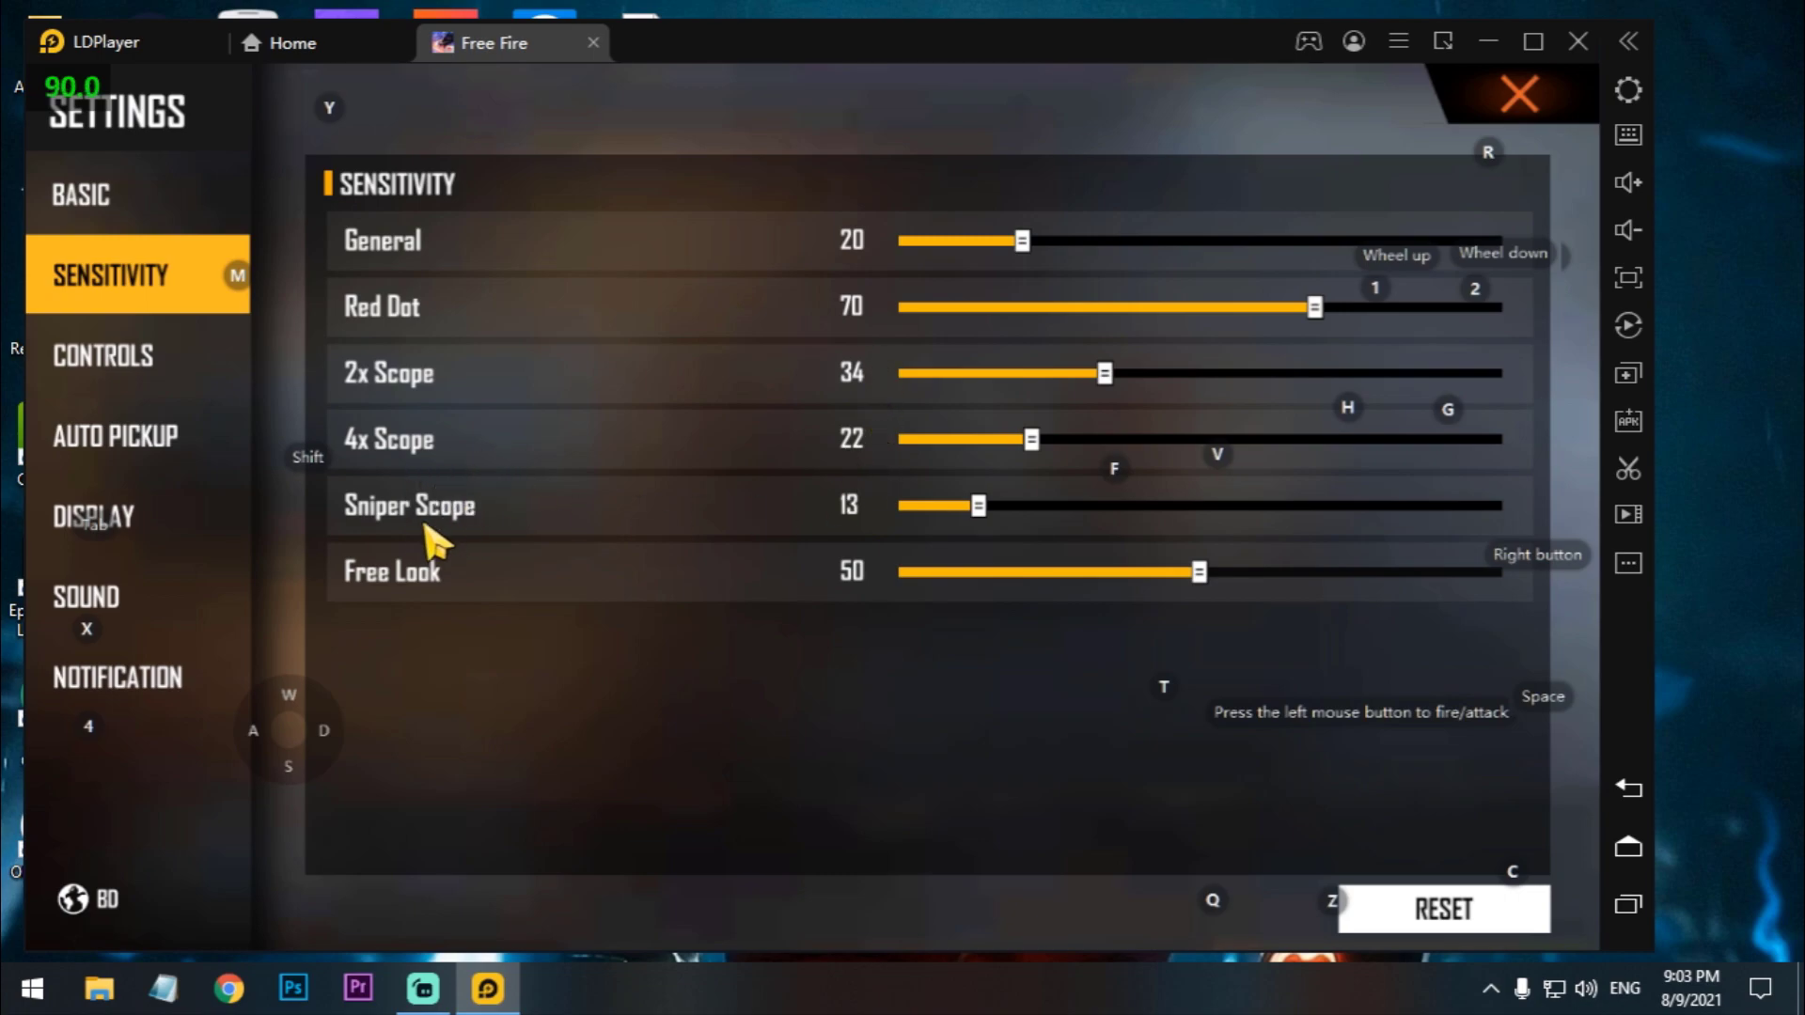
left_click(1503, 111)
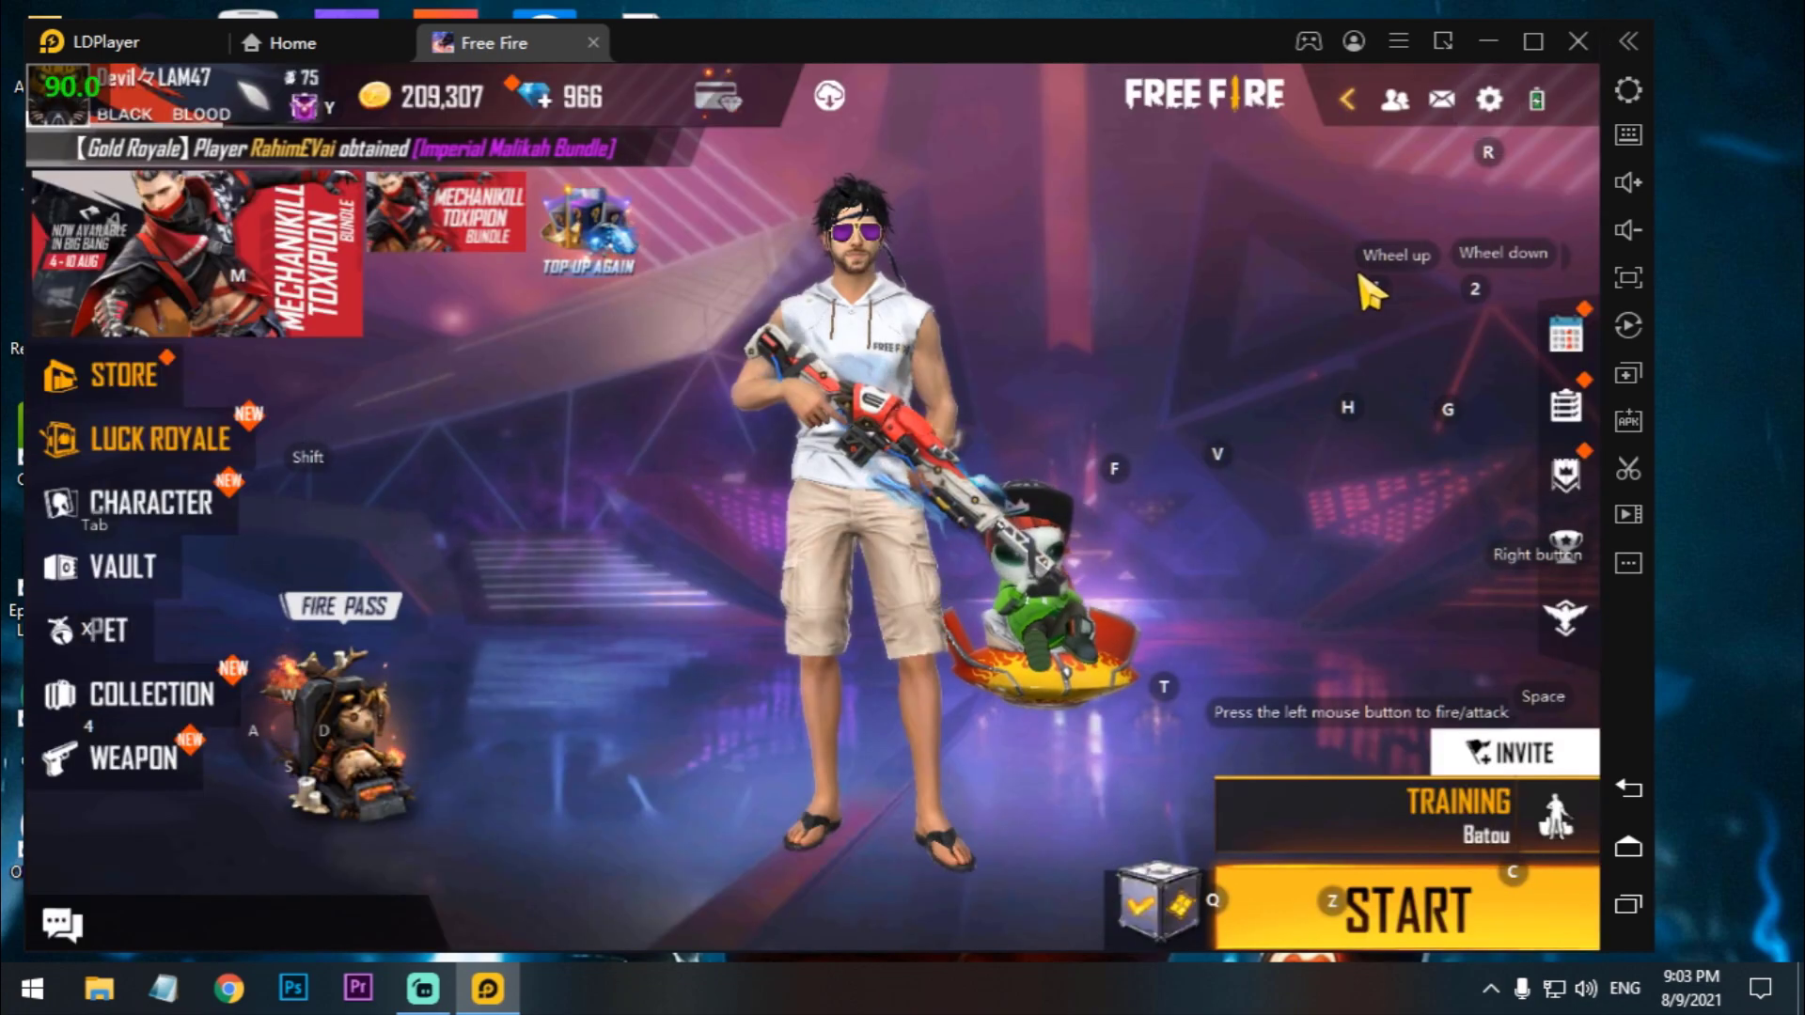
Step: Start a Ranked Game match in Free Fire and maximize the emulator window
left_click(1368, 837)
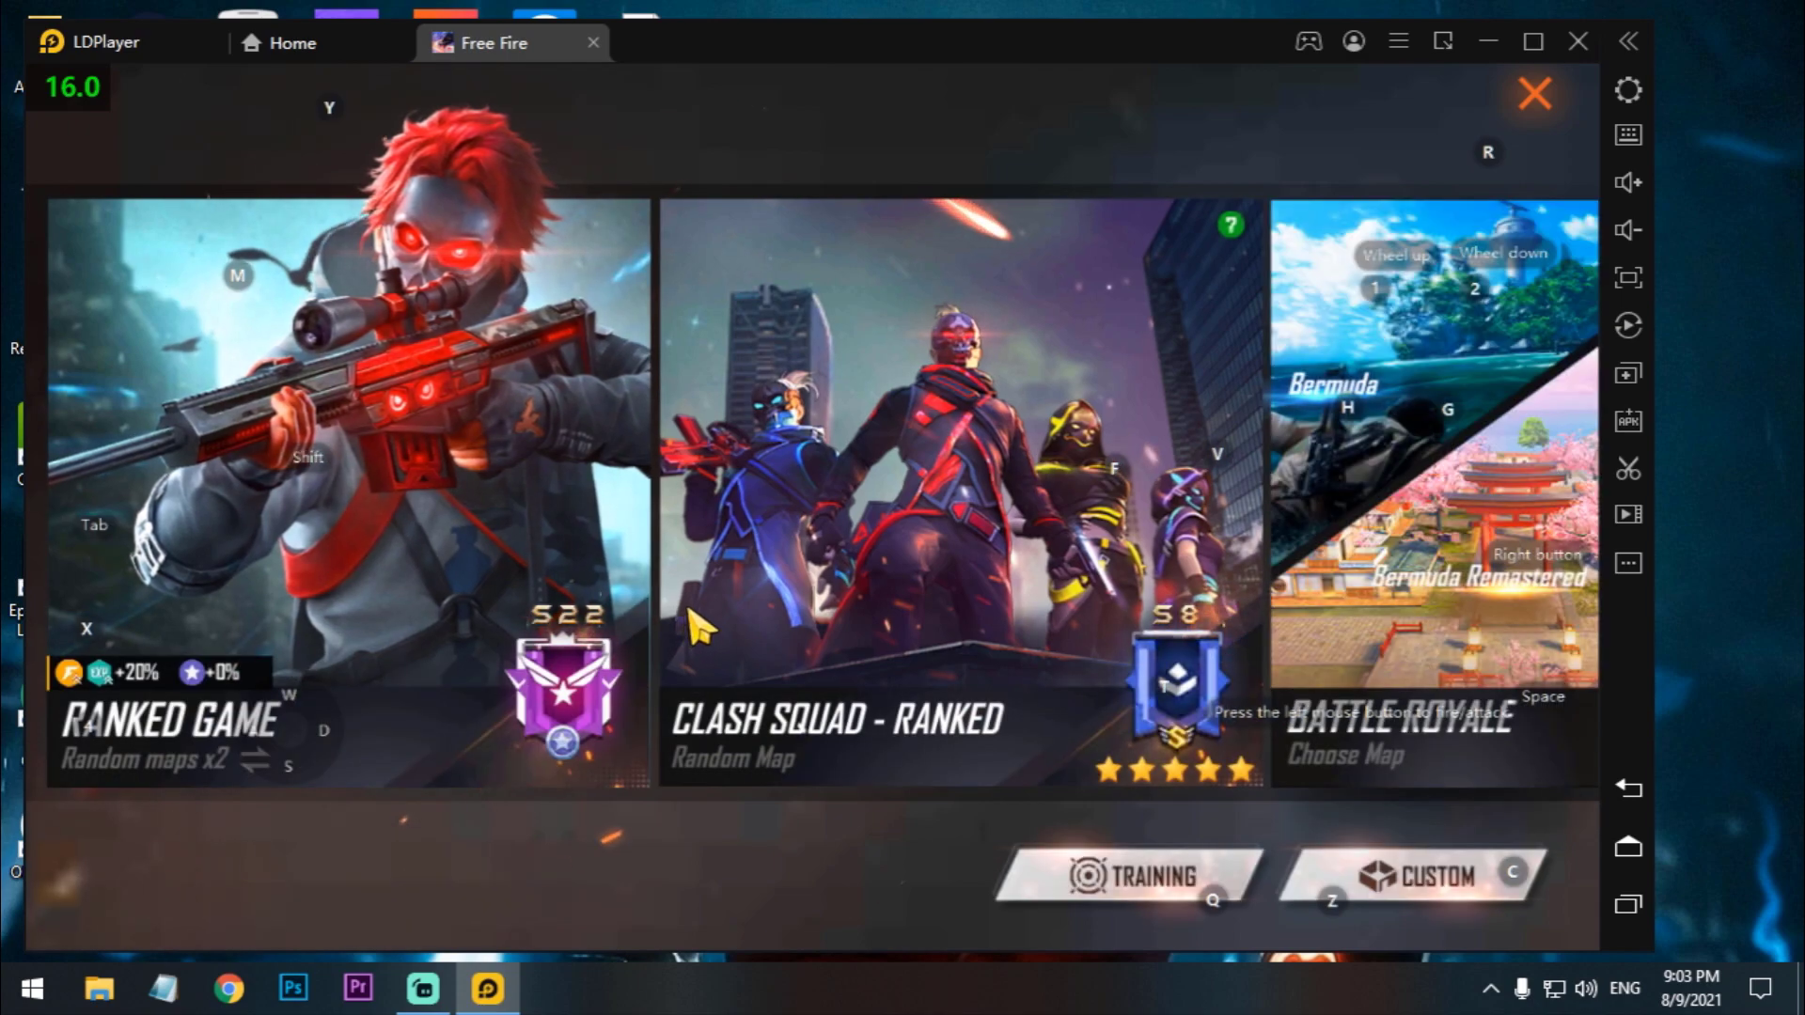
key("Escape")
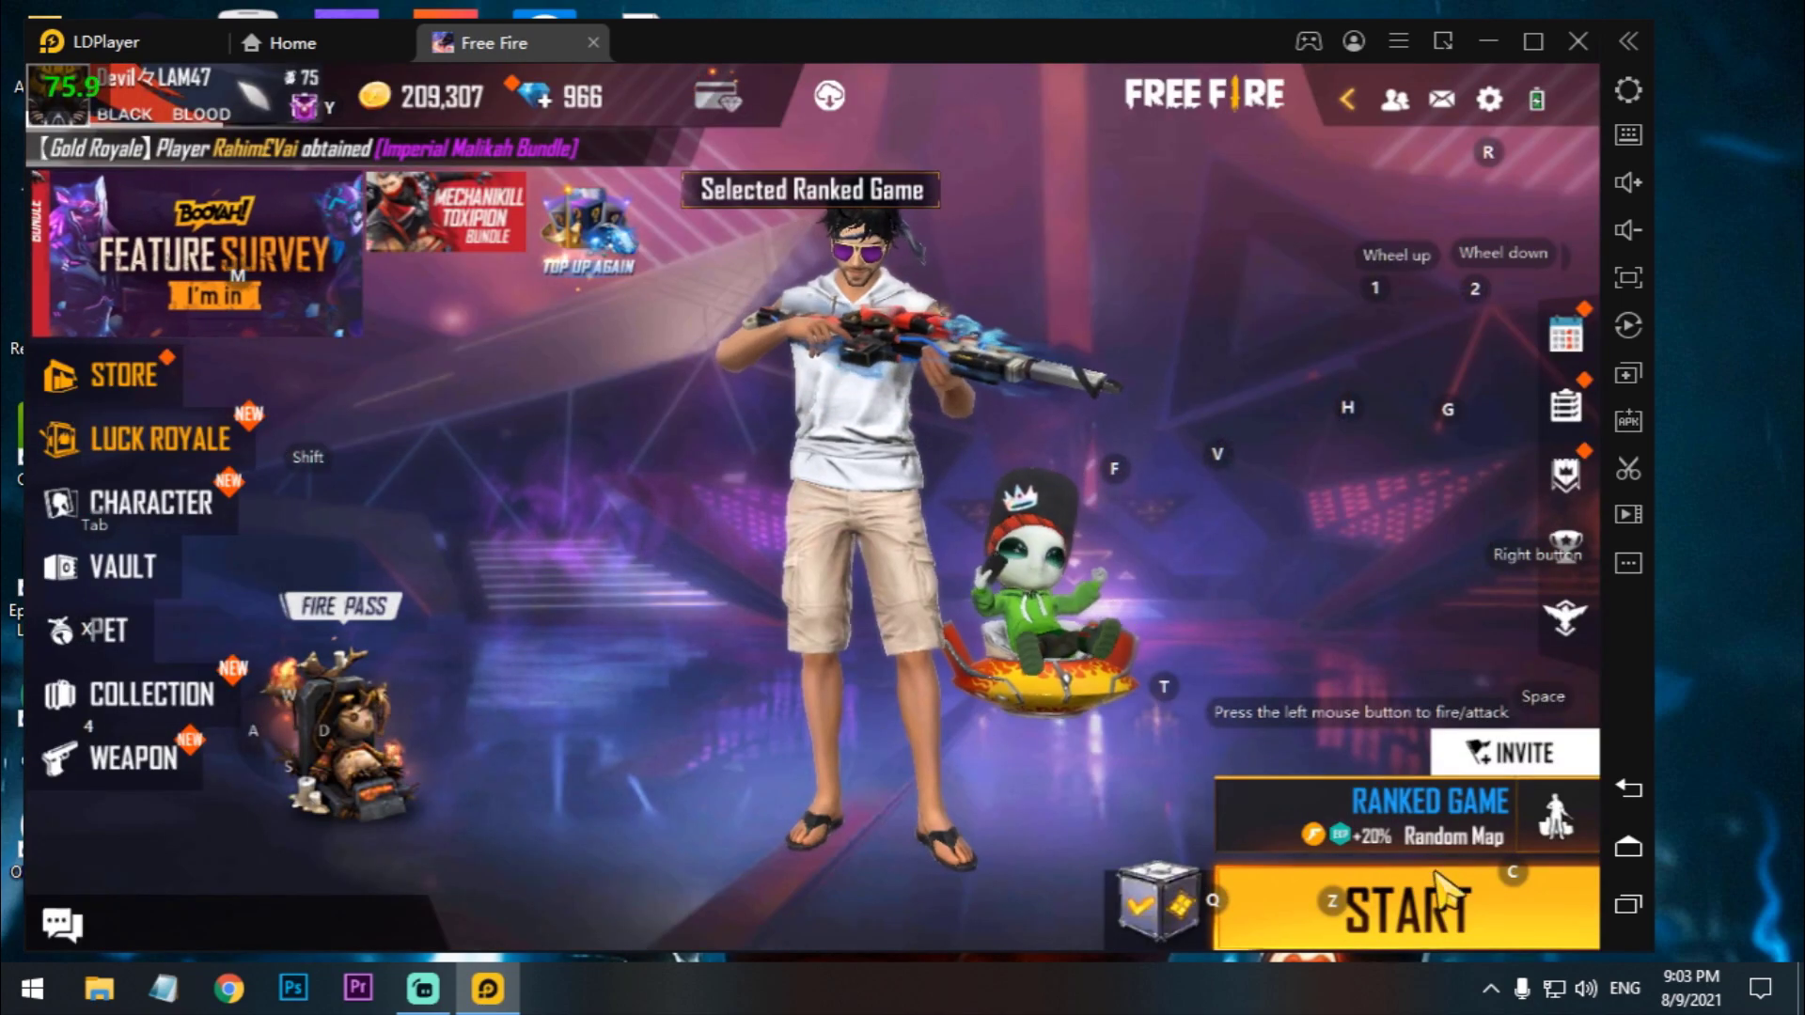
left_click(1470, 909)
left_click(1534, 45)
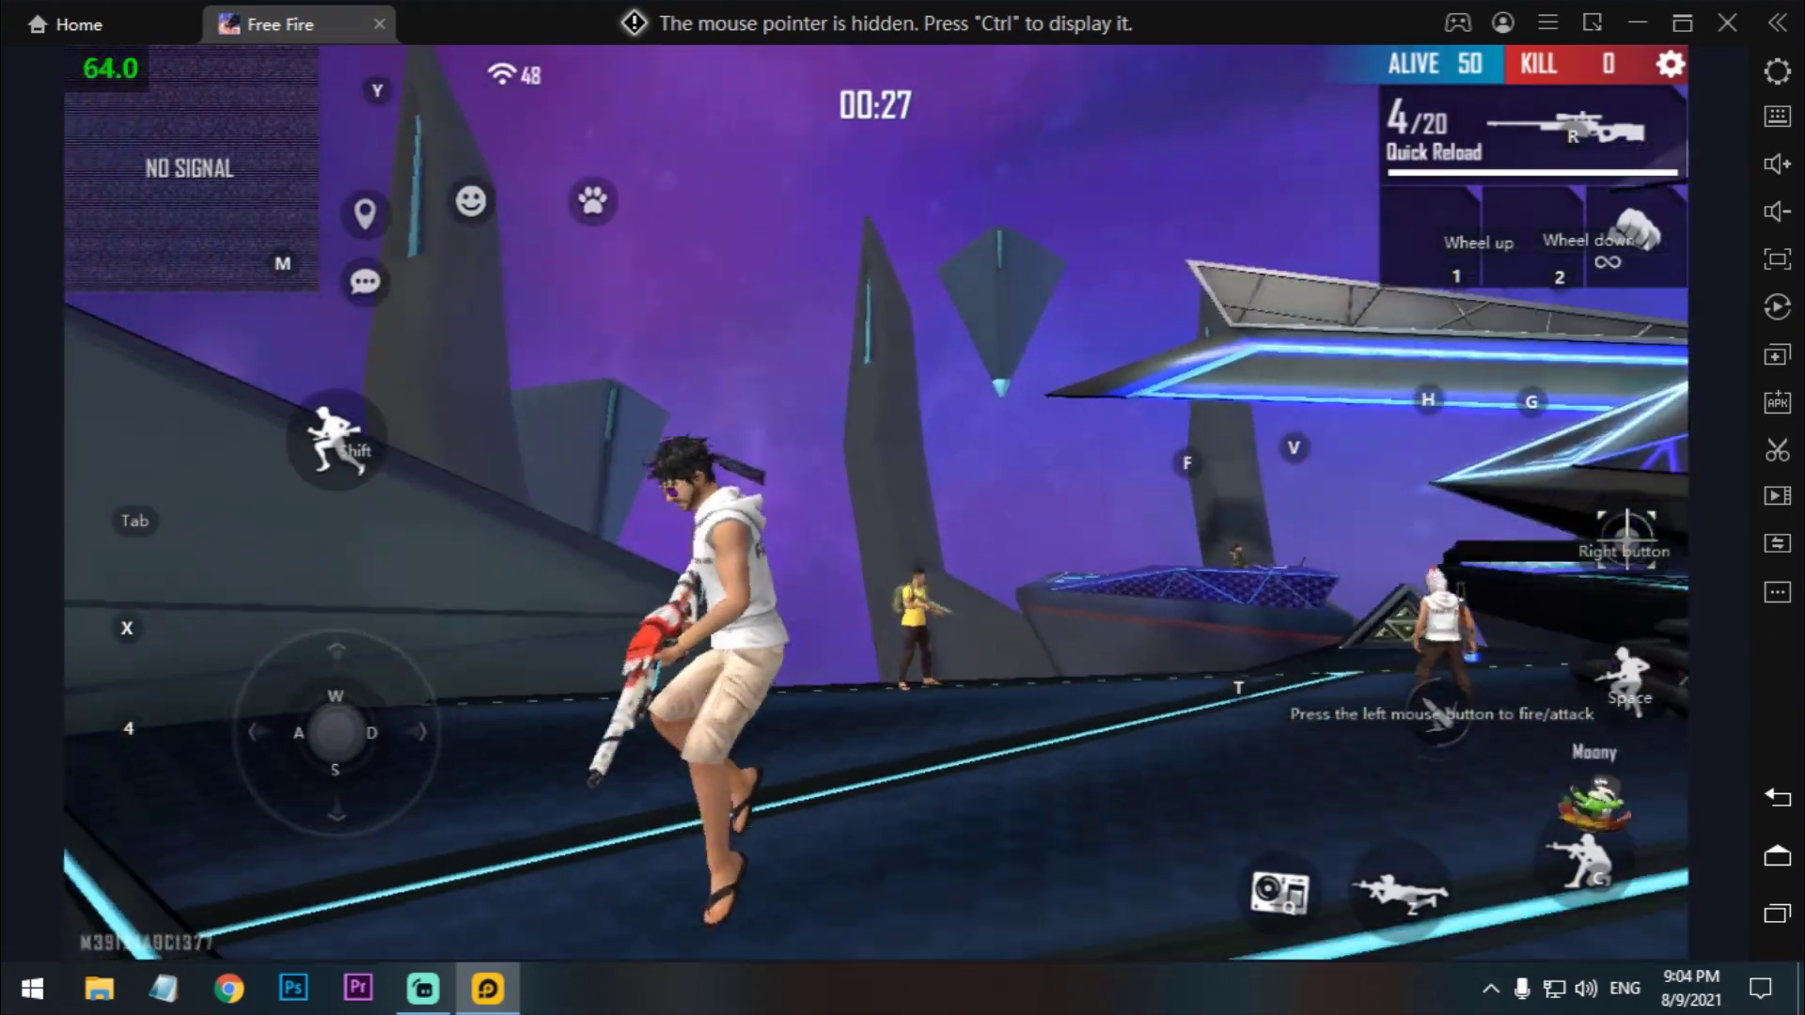
Step: Test aiming, scoped sniper shots, movement and weapon switching in the pre-match waiting area
right_click(902, 508)
left_click(903, 507)
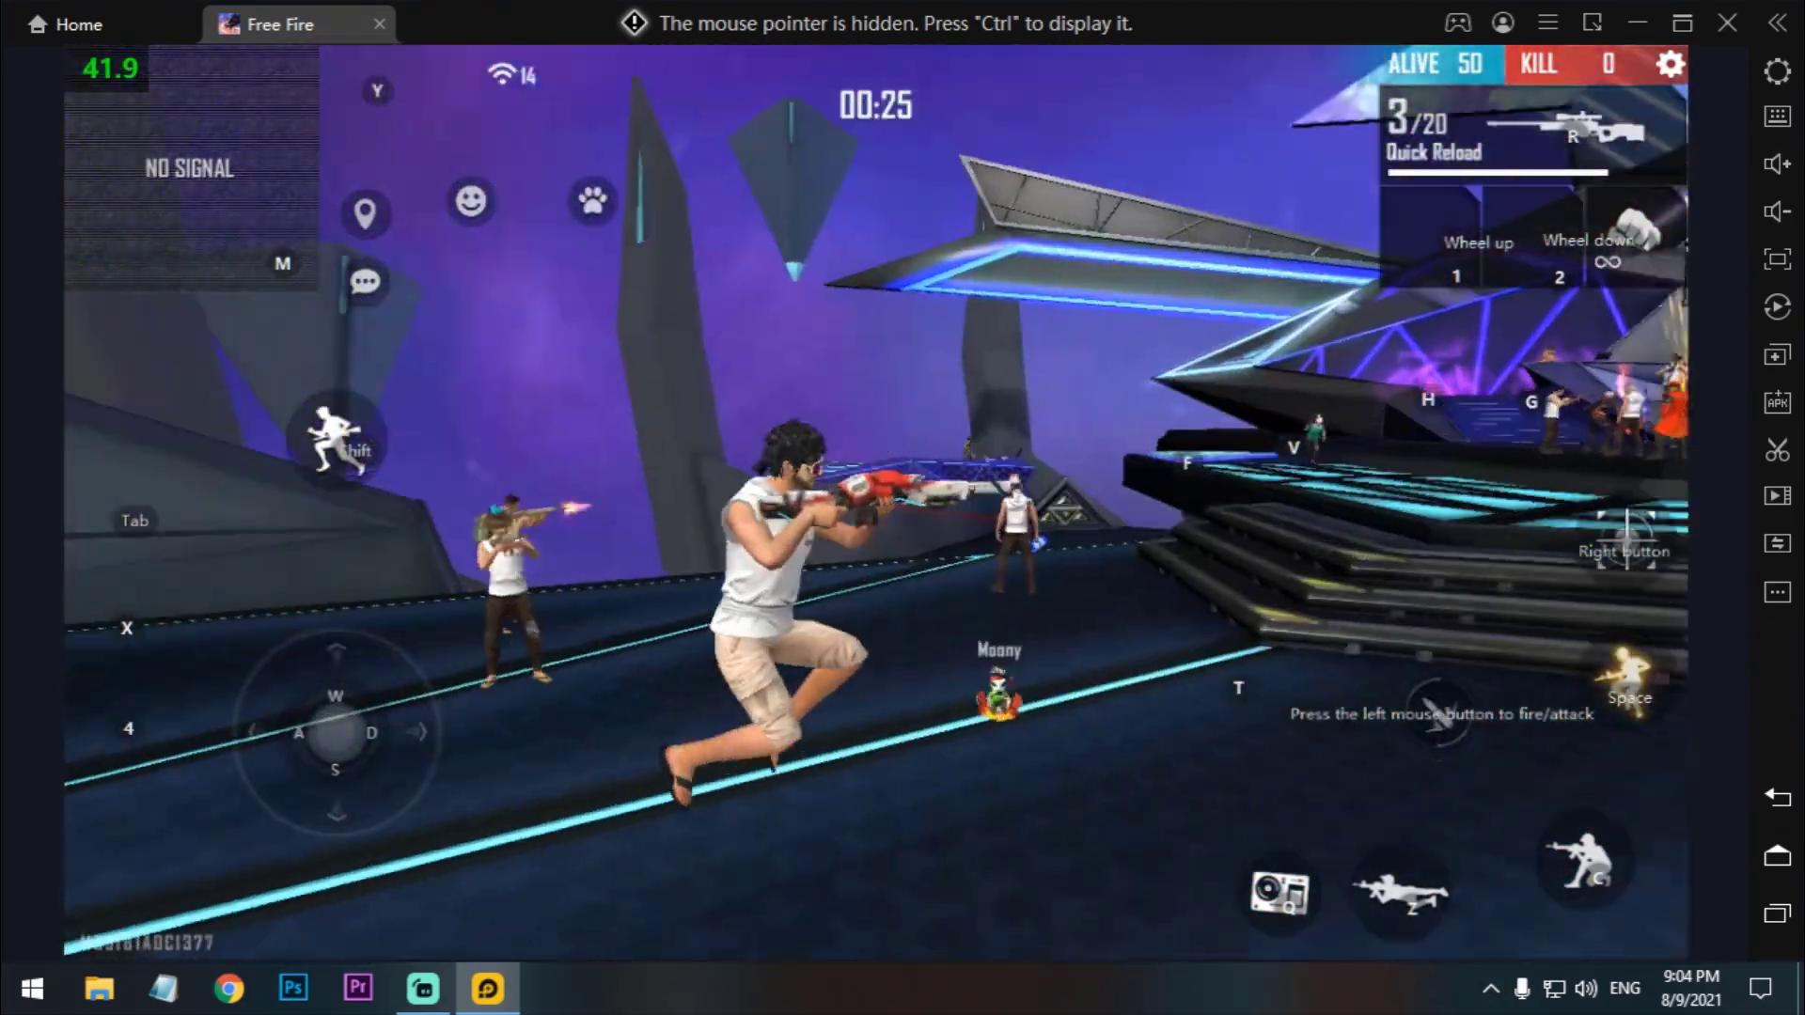
right_click(902, 508)
left_click(903, 507)
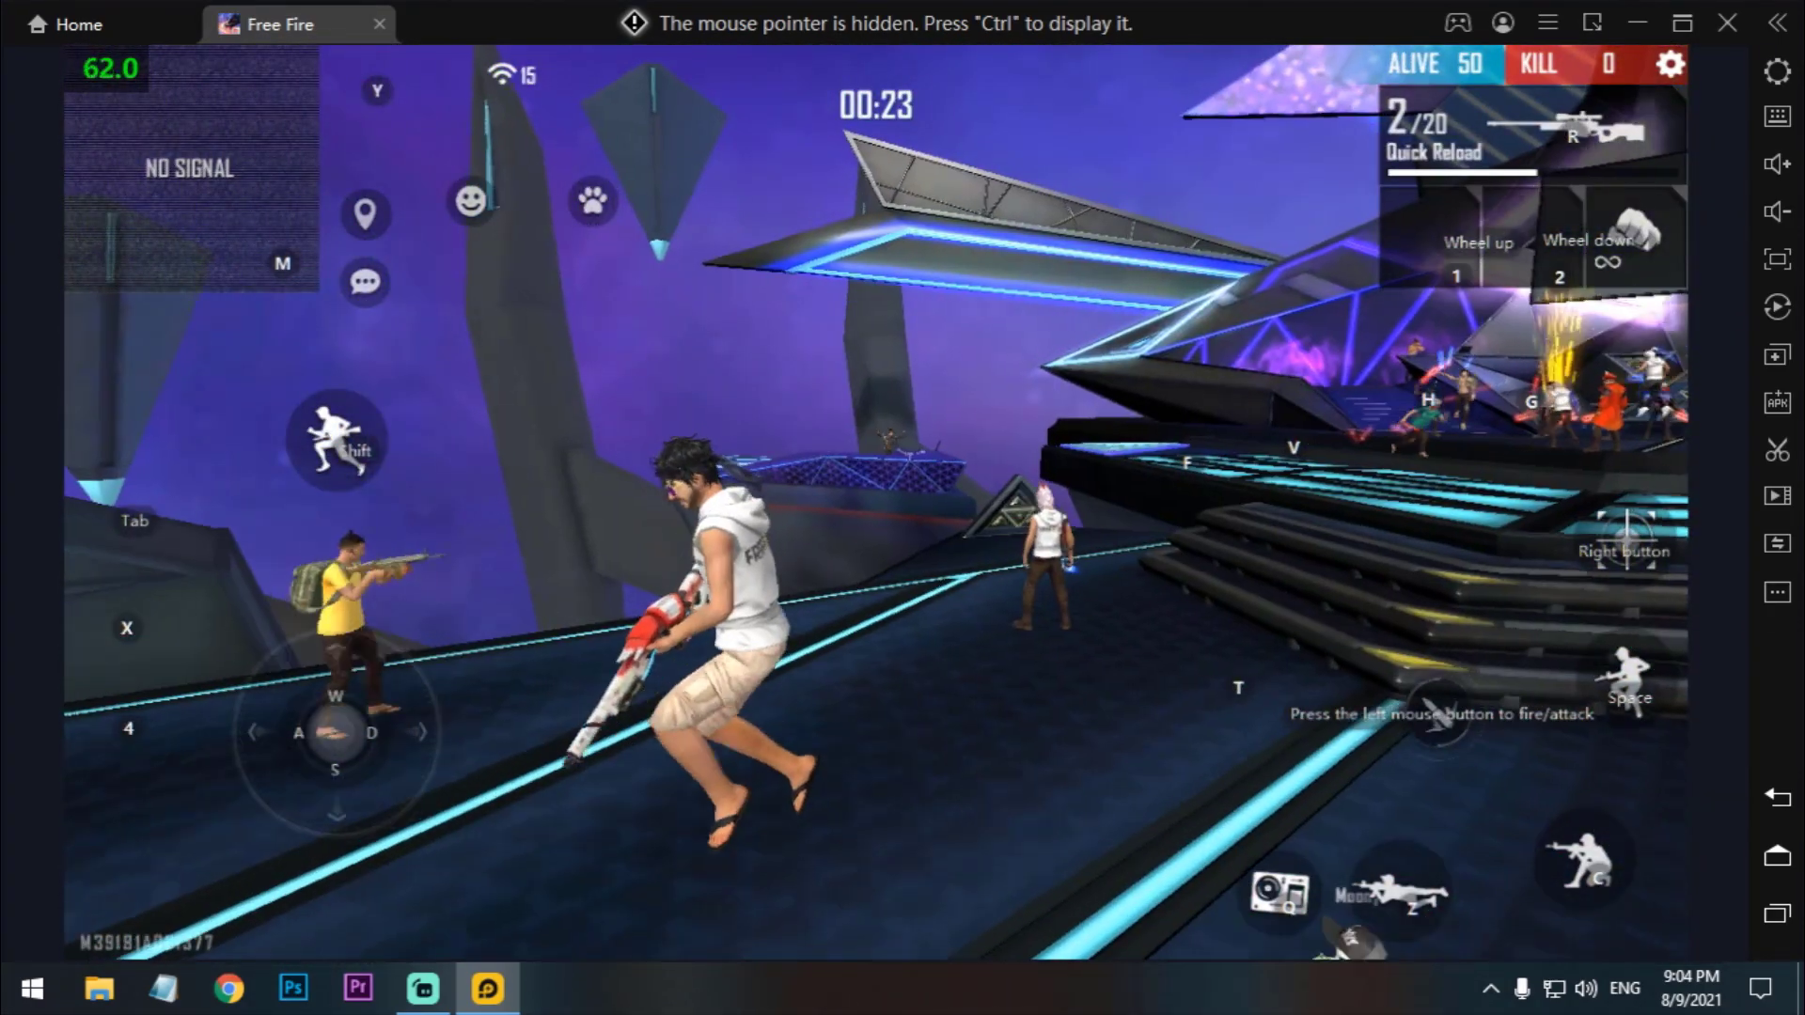
scroll(902, 508, "down", 1)
scroll(902, 507, "up", 1)
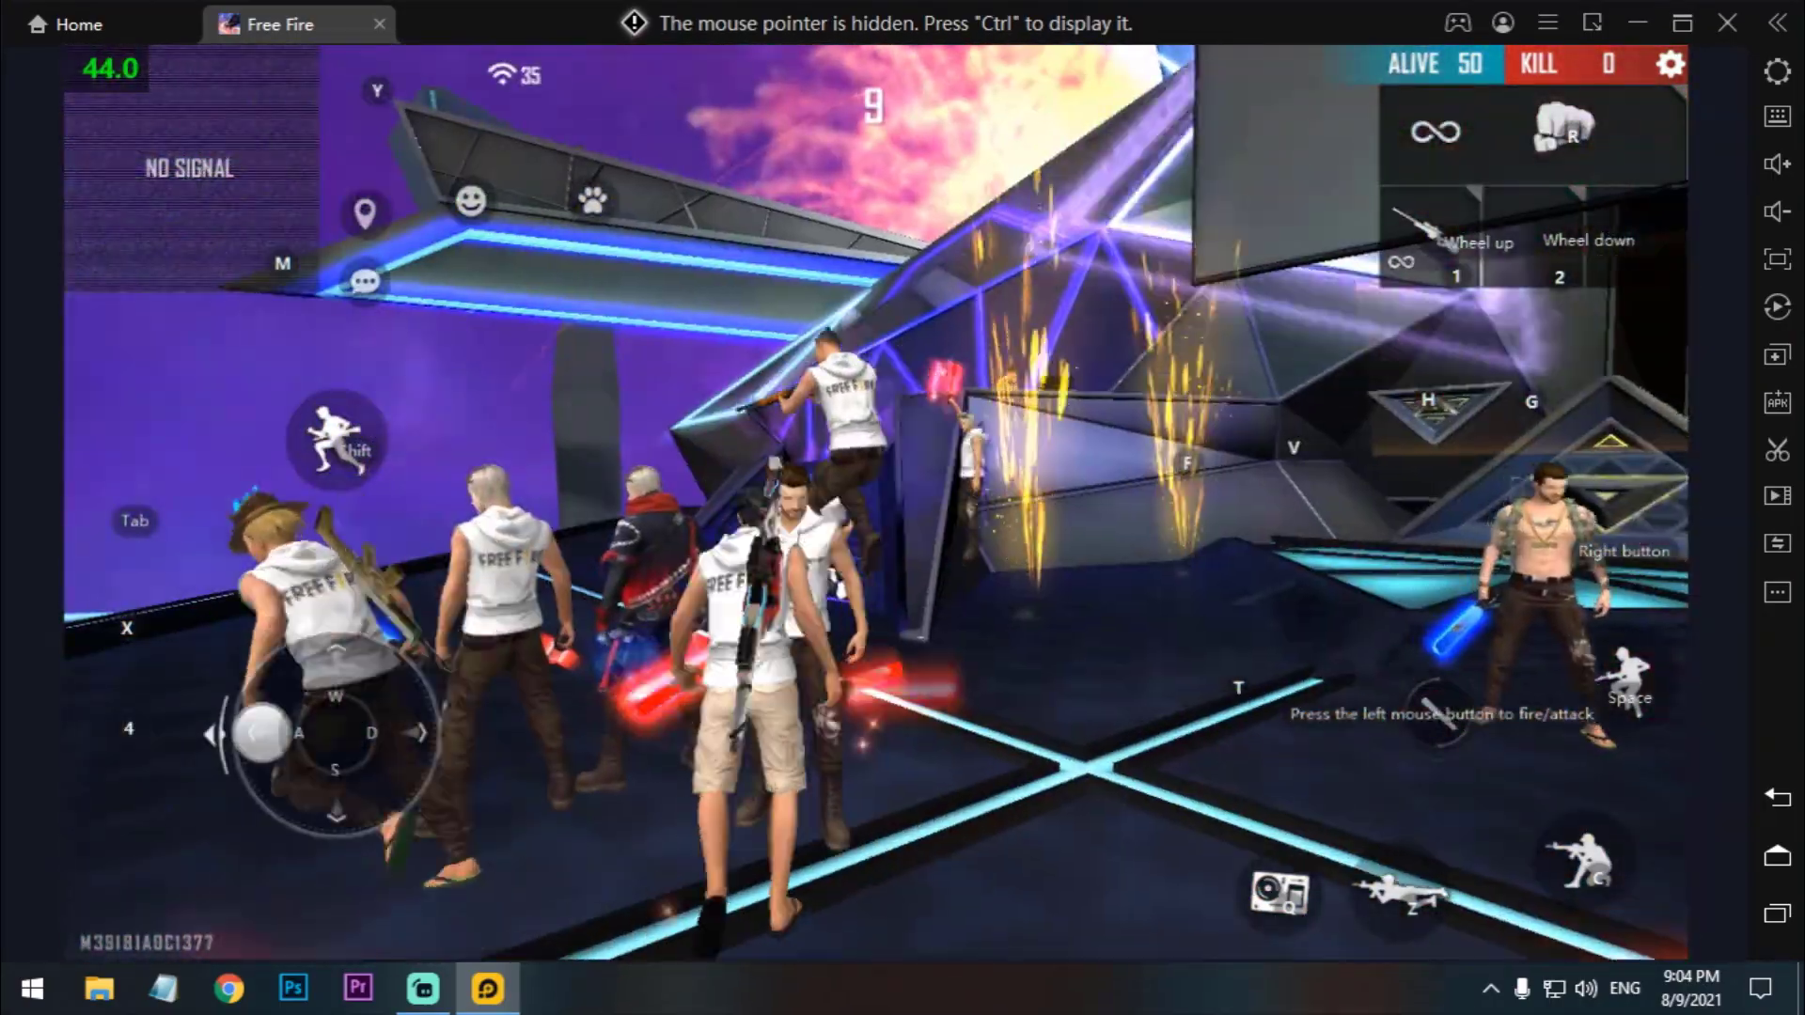
key("w")
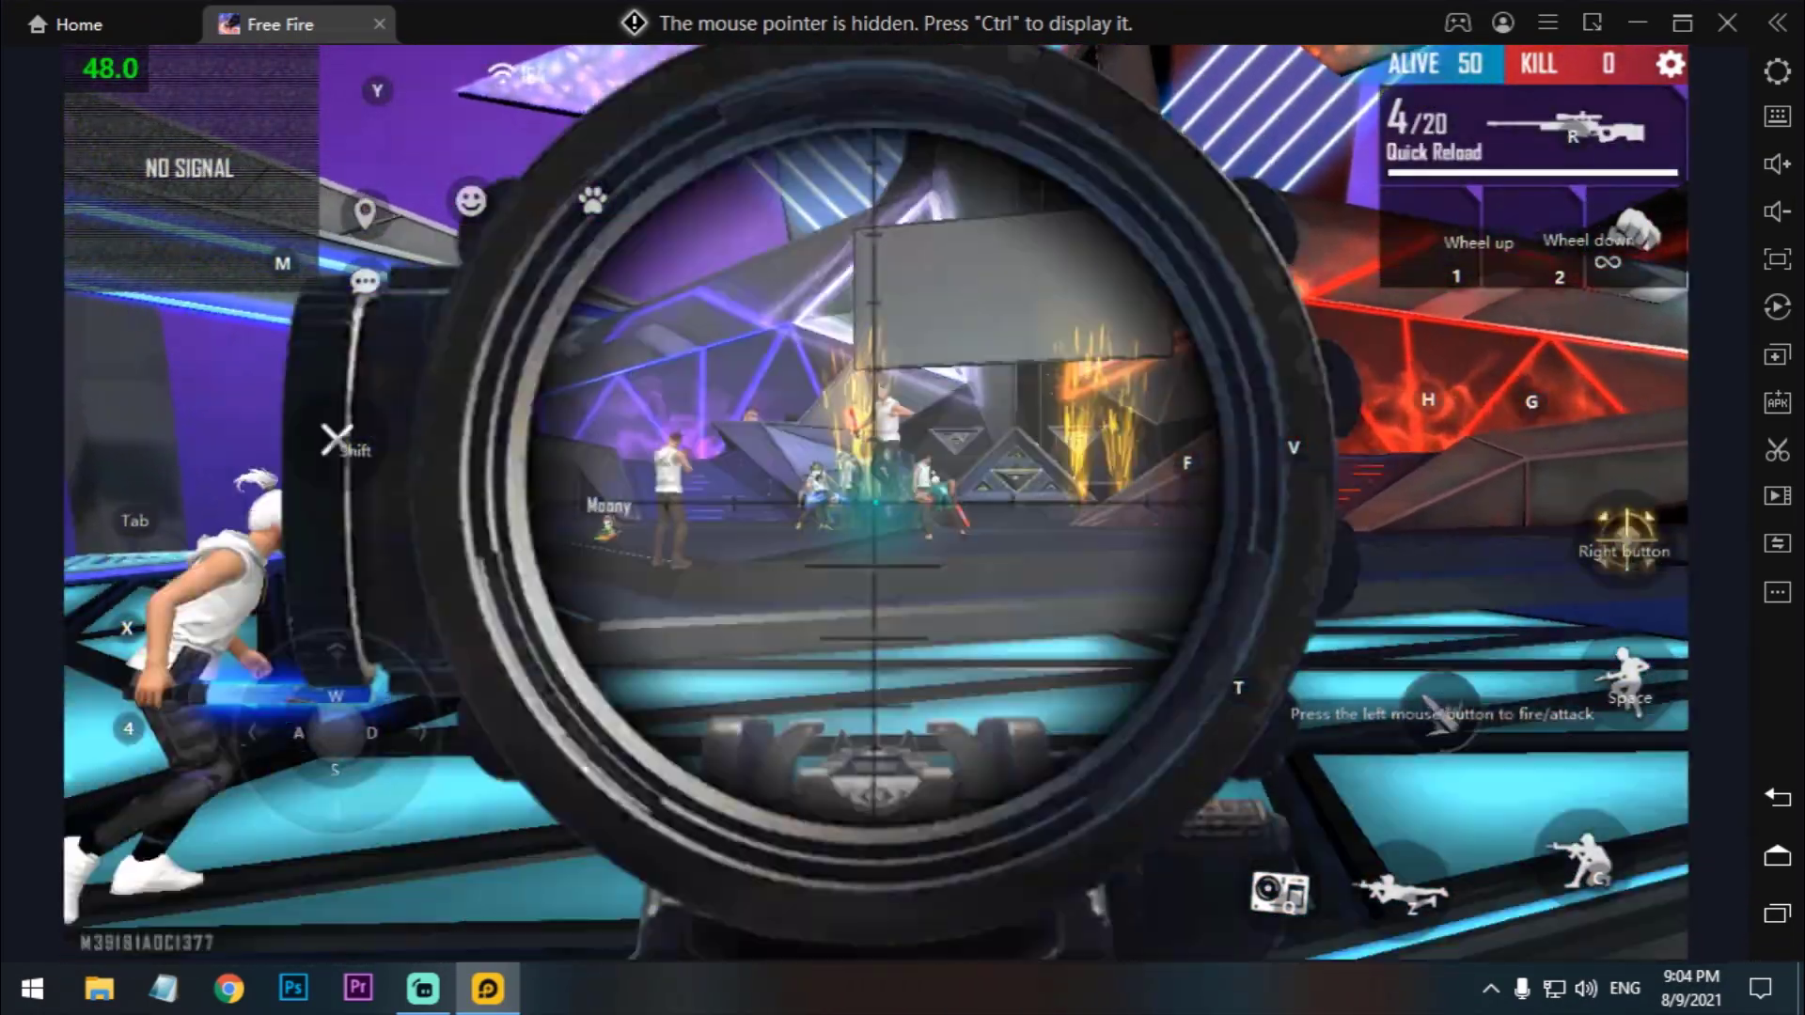
left_click(873, 508)
key("w")
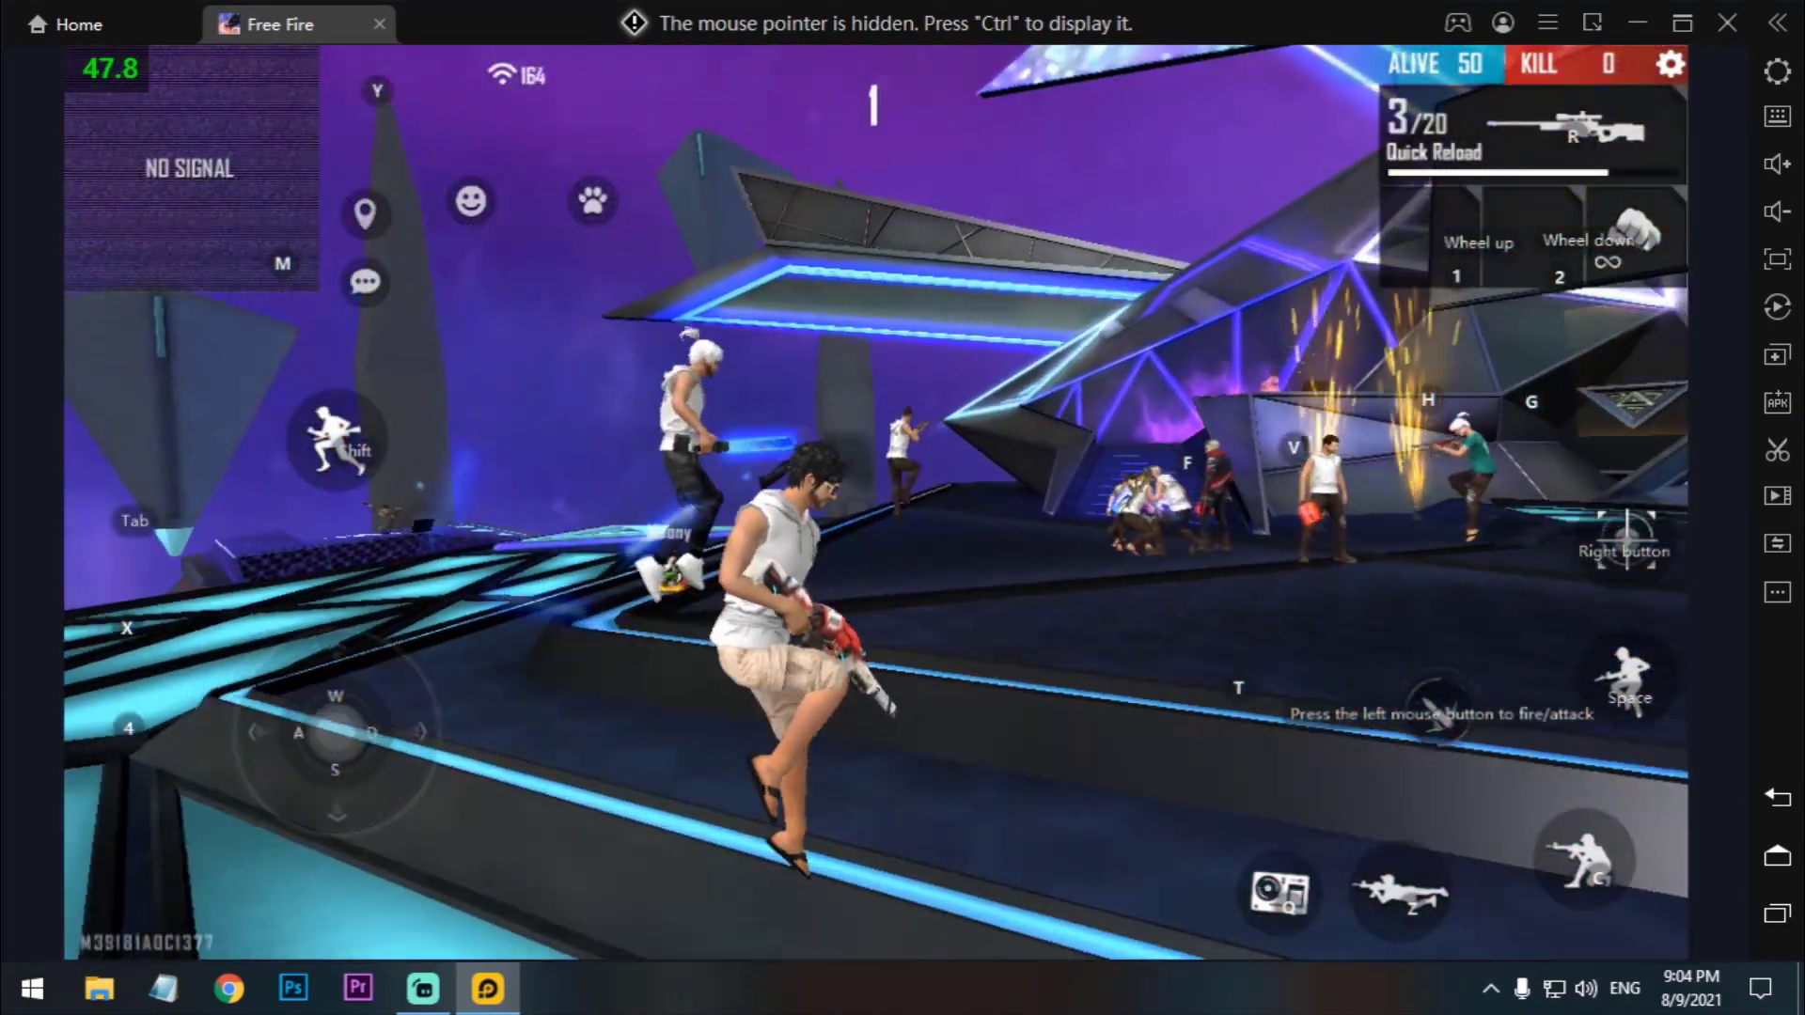
scroll(902, 507, "down", 1)
scroll(903, 508, "up", 1)
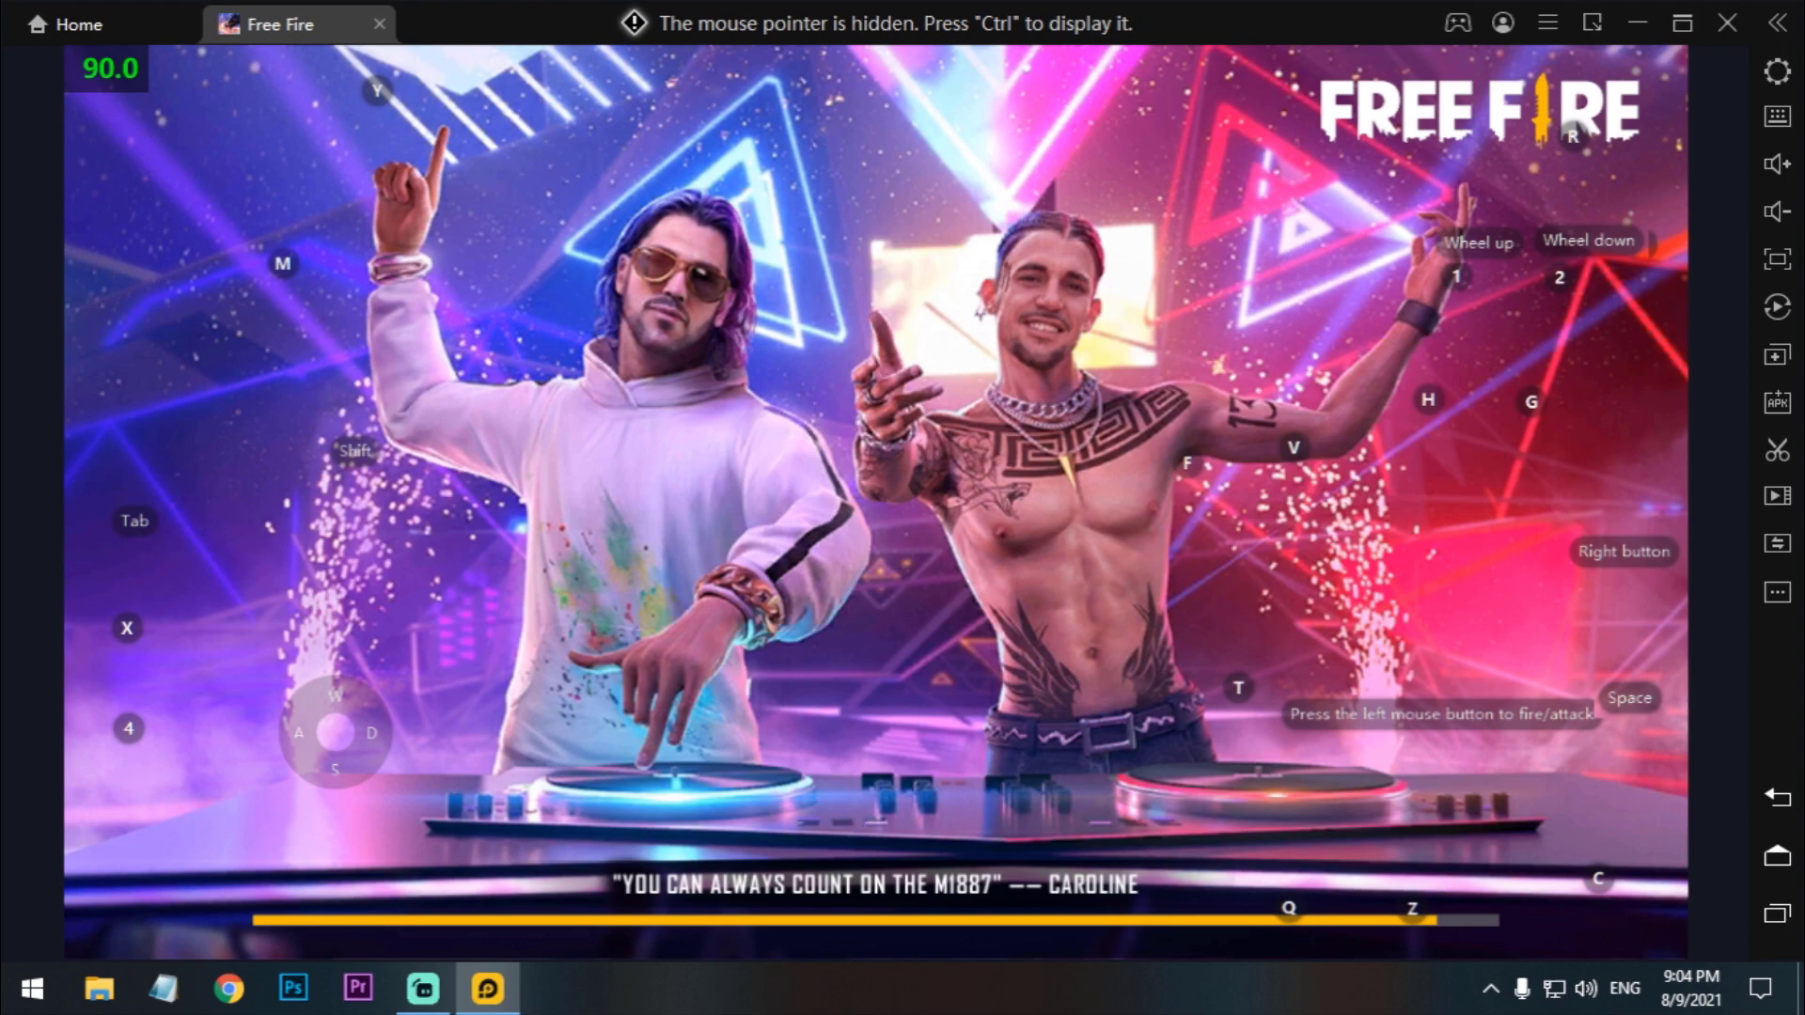
Step: Eject from the plane, explore and loot around Clock Tower, and equip the P90
key("ctrl")
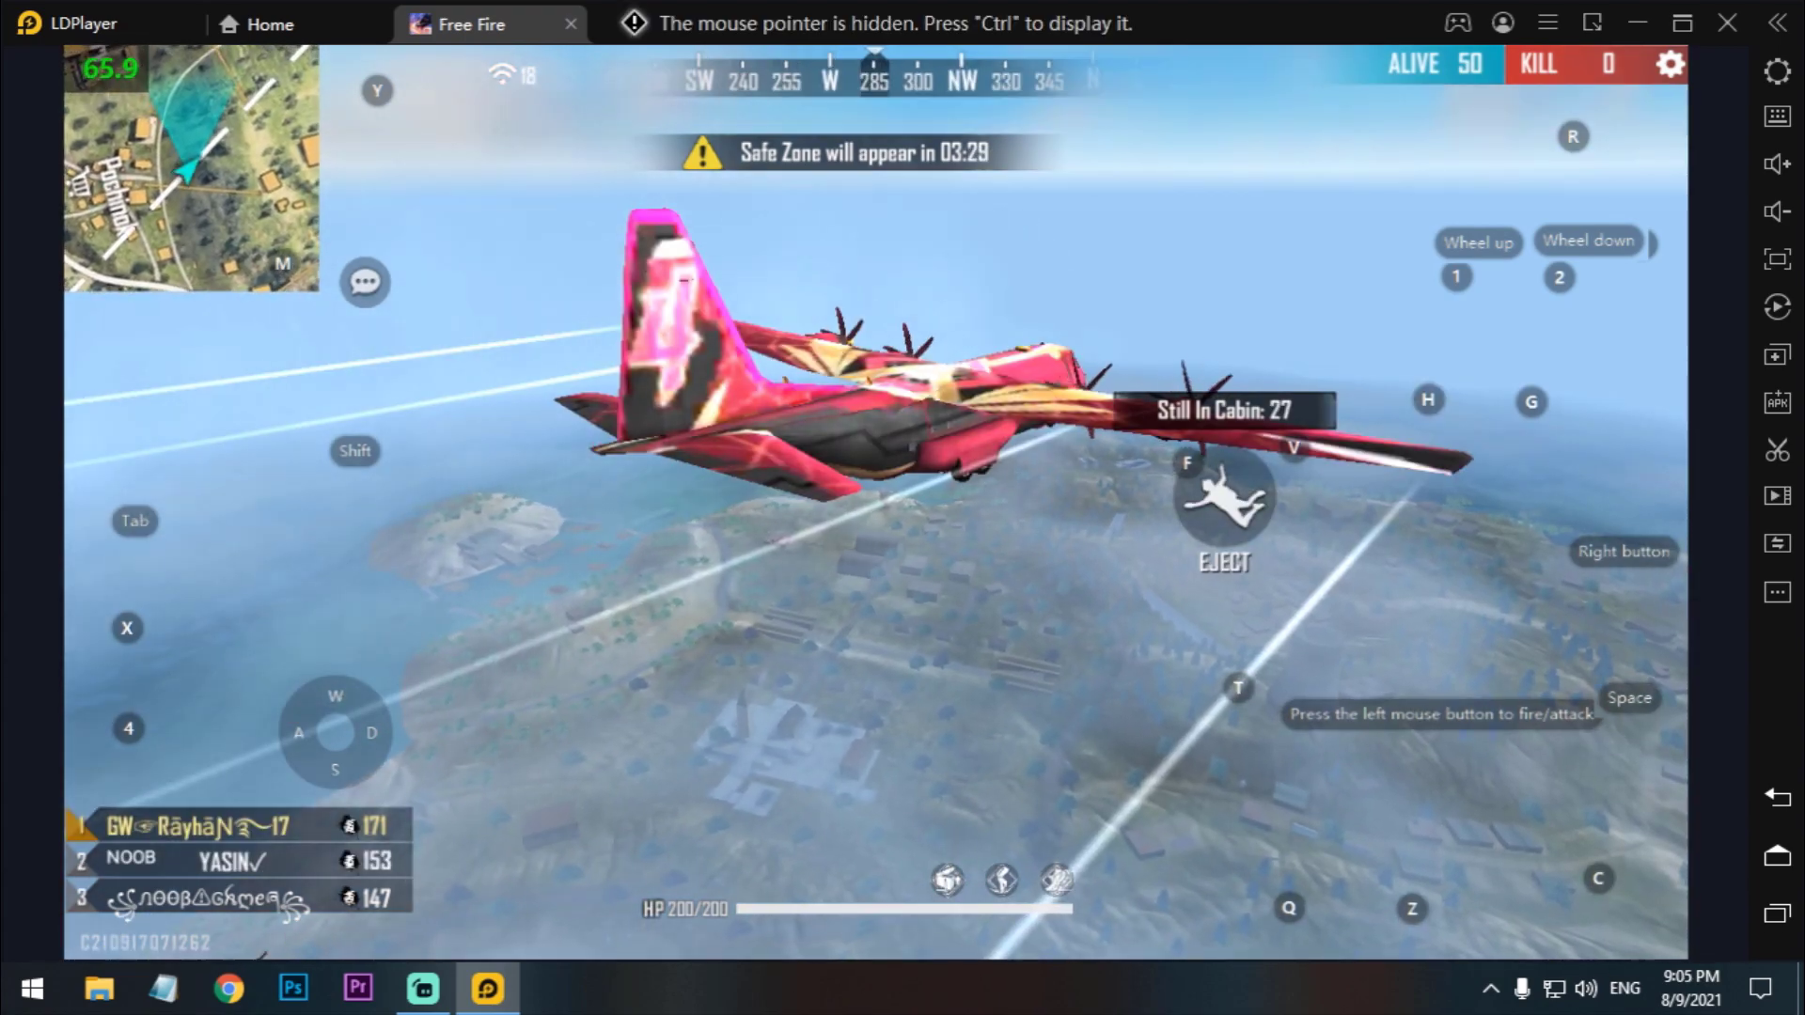
key("f")
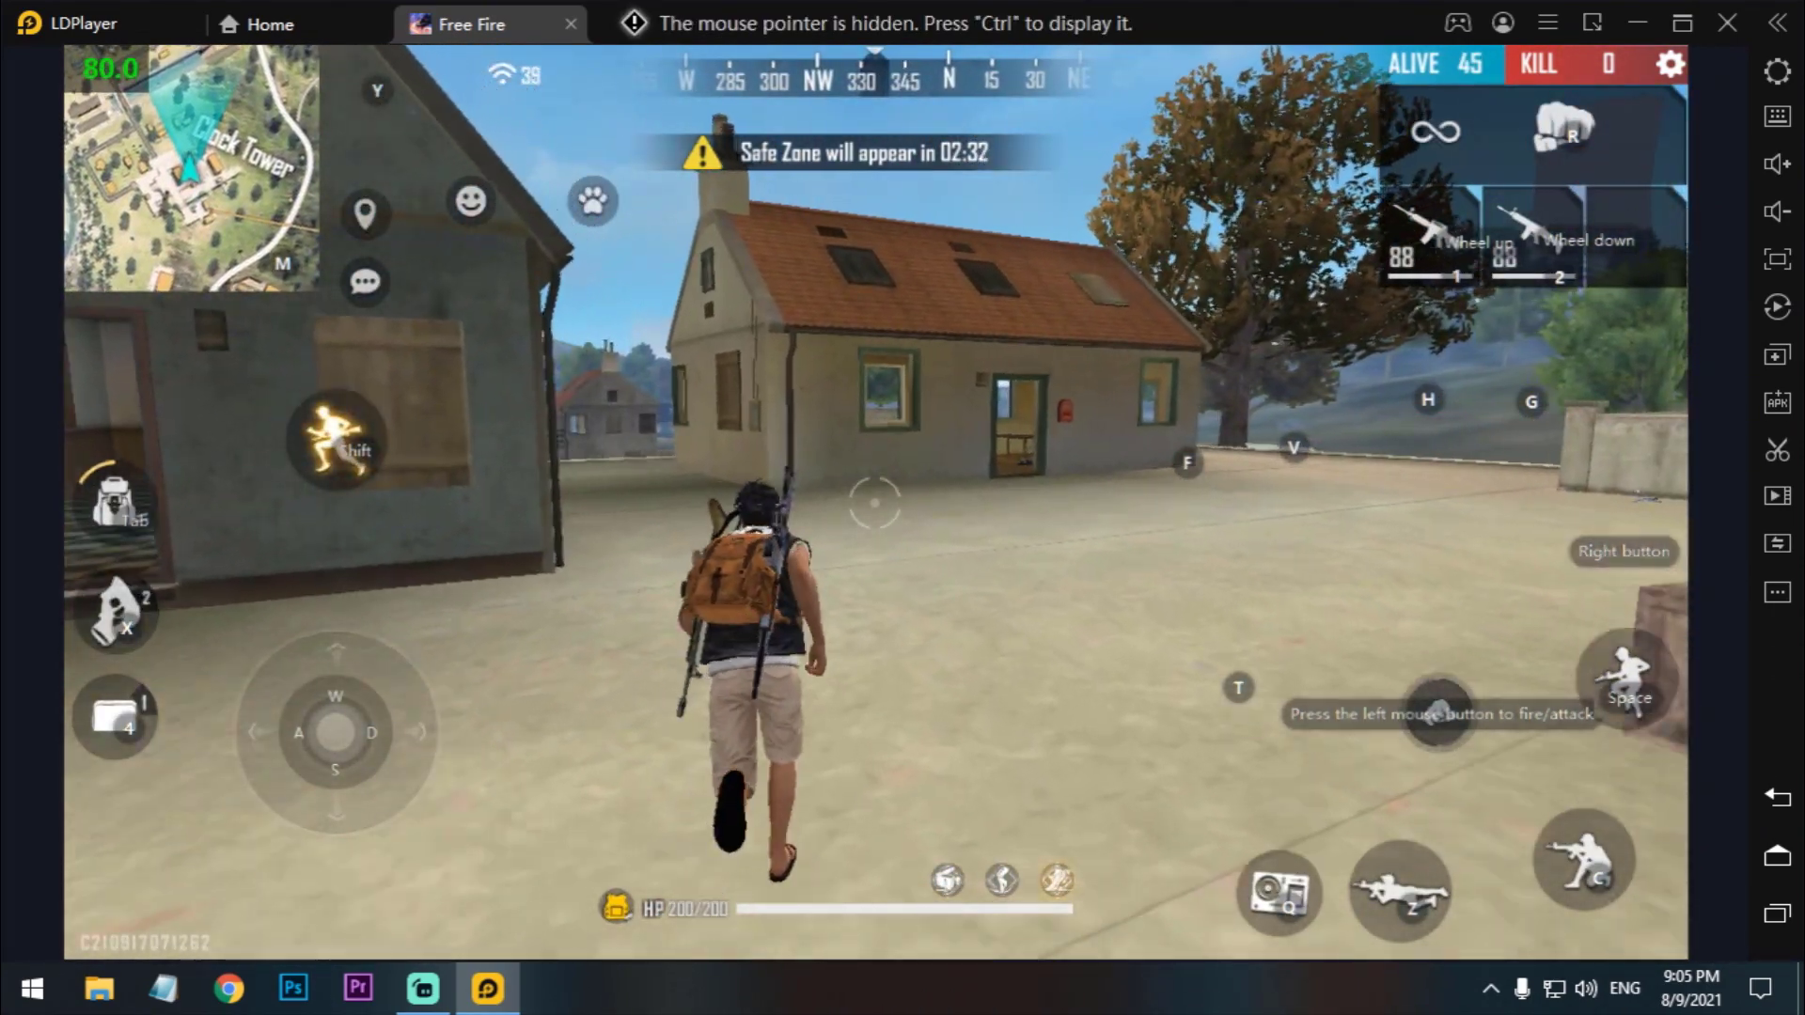
key("space")
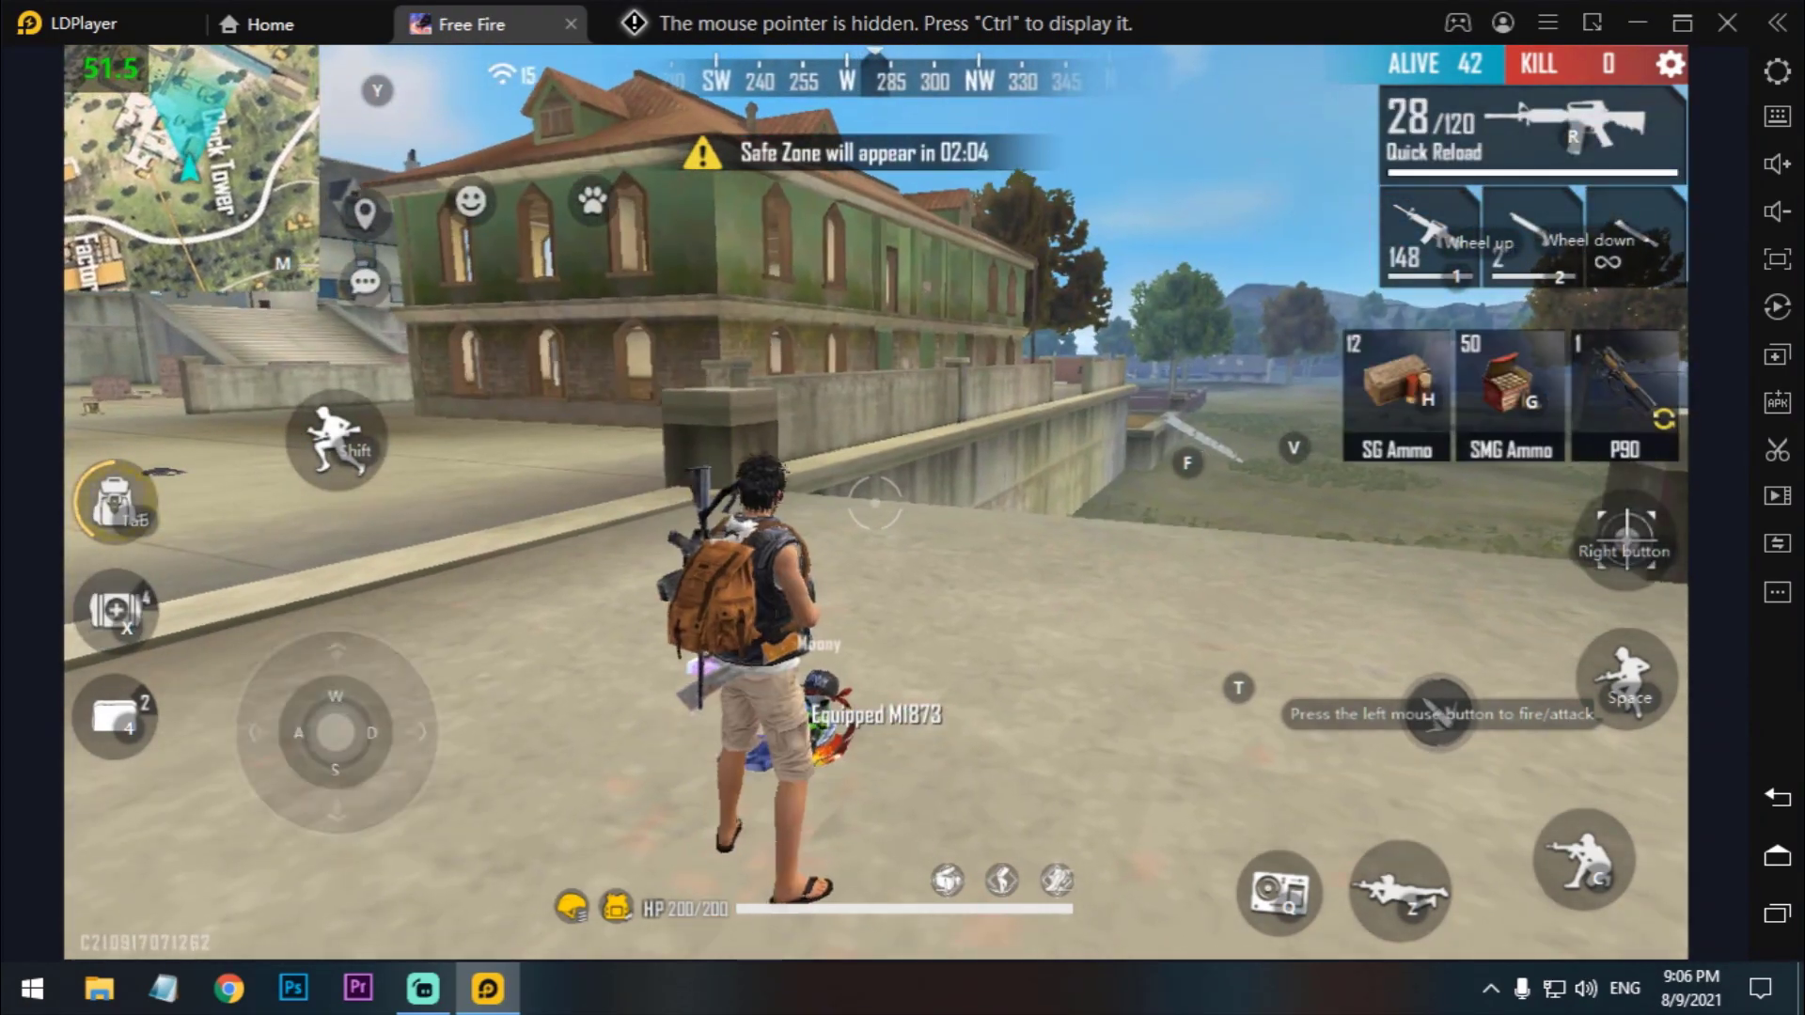
key("c")
key("c")
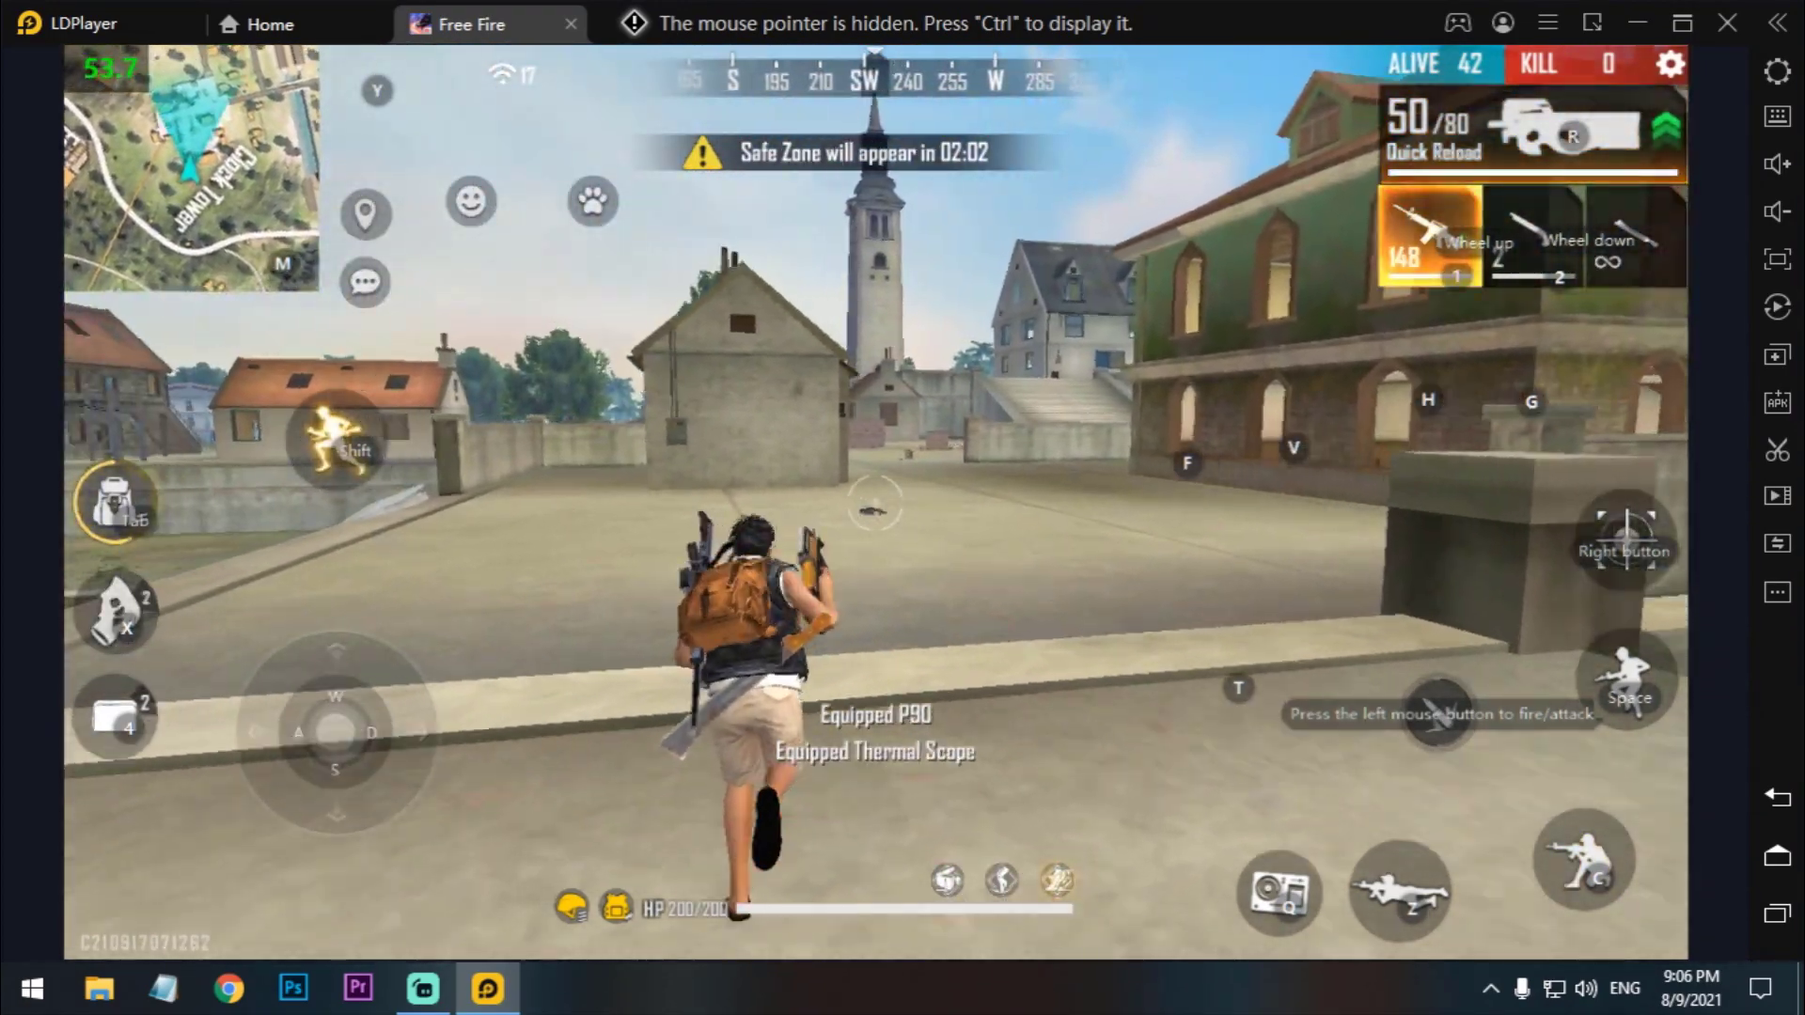
key("s")
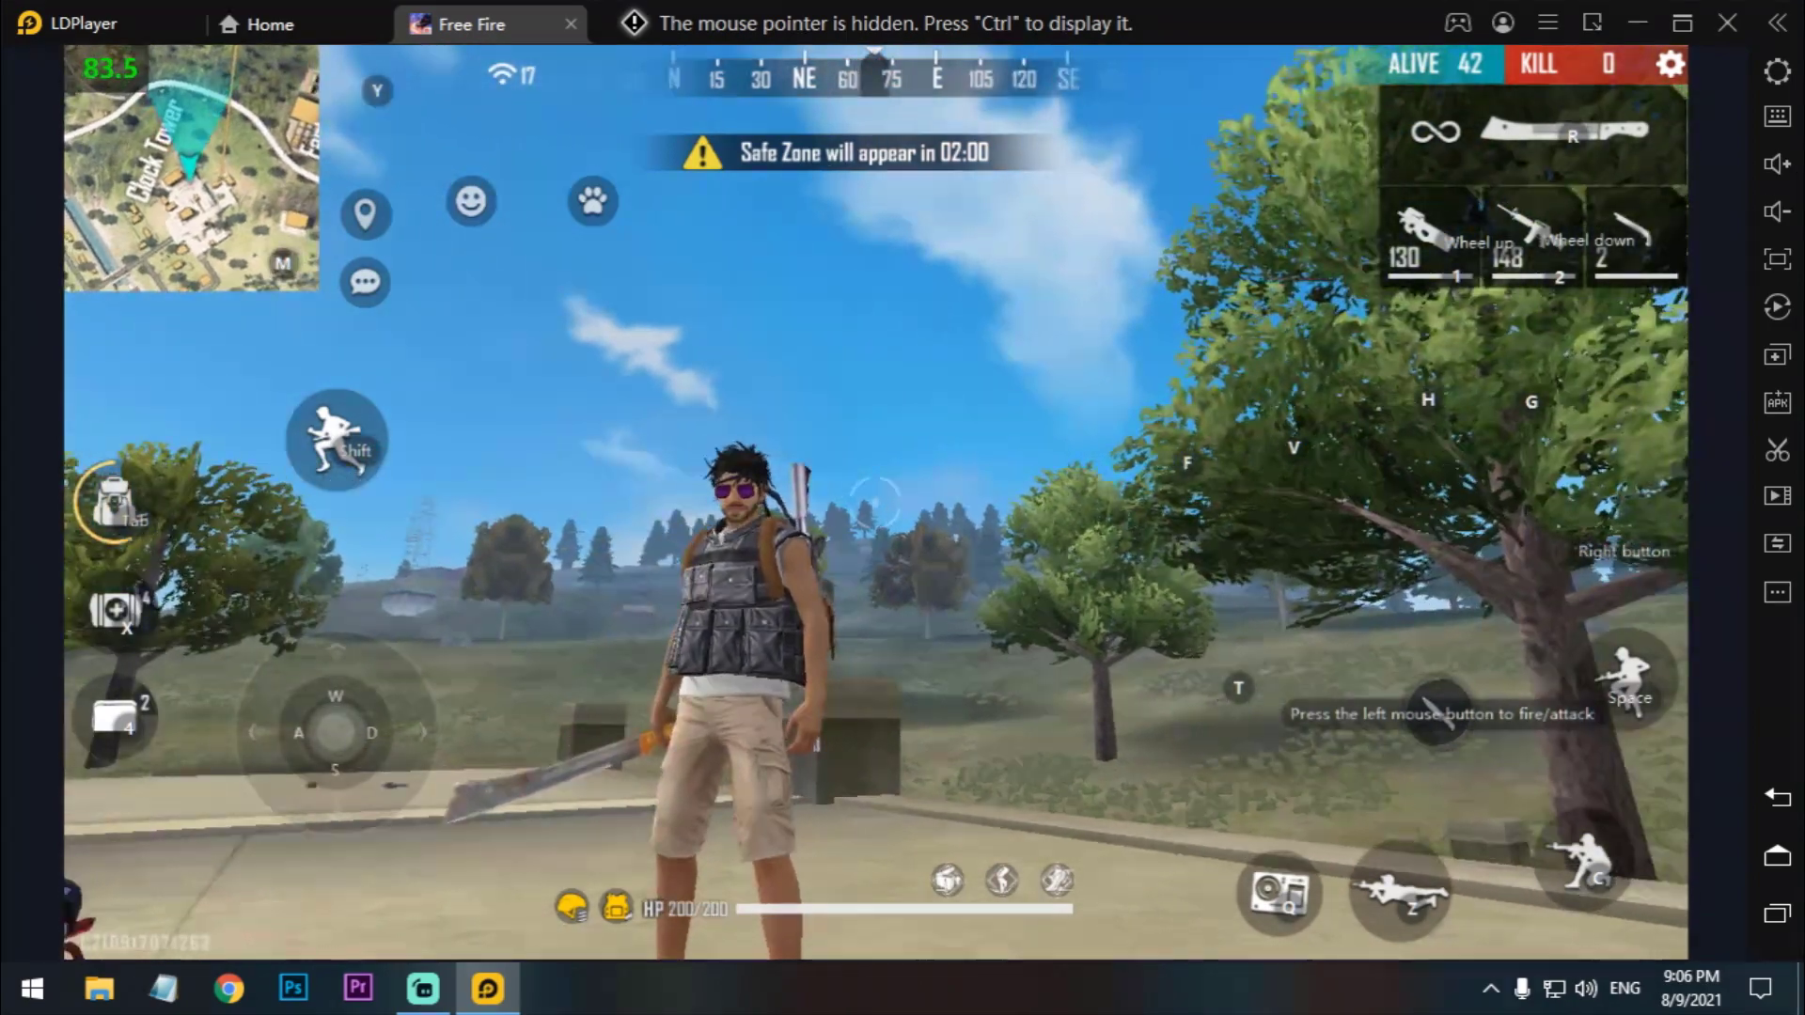